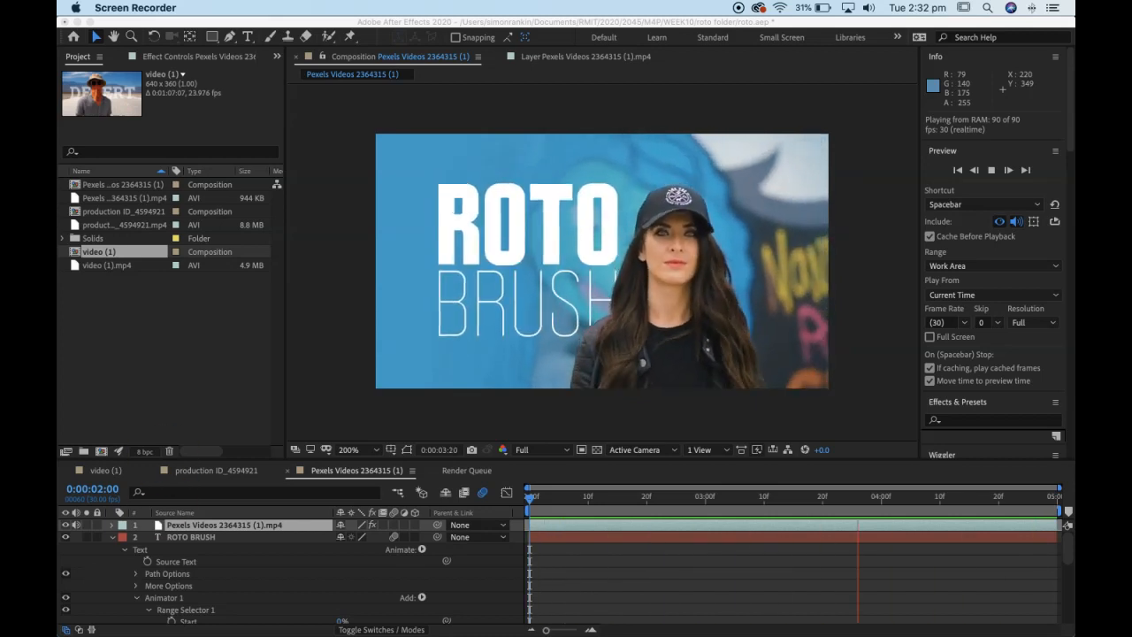
Step: Create a new project, discarding the unsaved changes to roto.aep
left_click(125, 13)
left_click(177, 7)
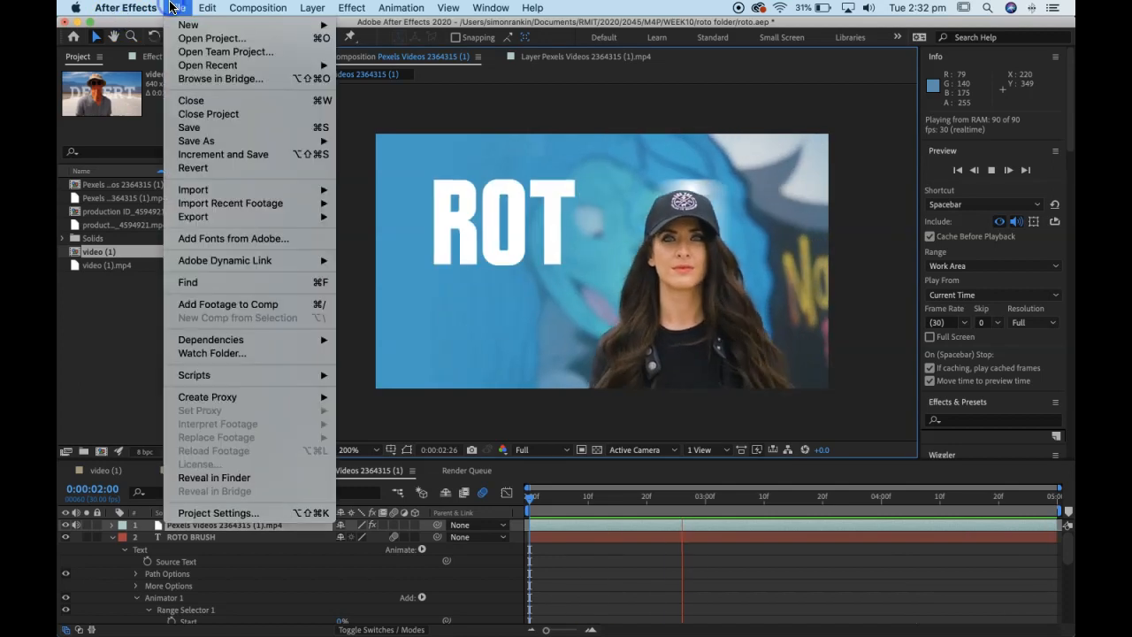
mouse_move(172, 26)
left_click(372, 31)
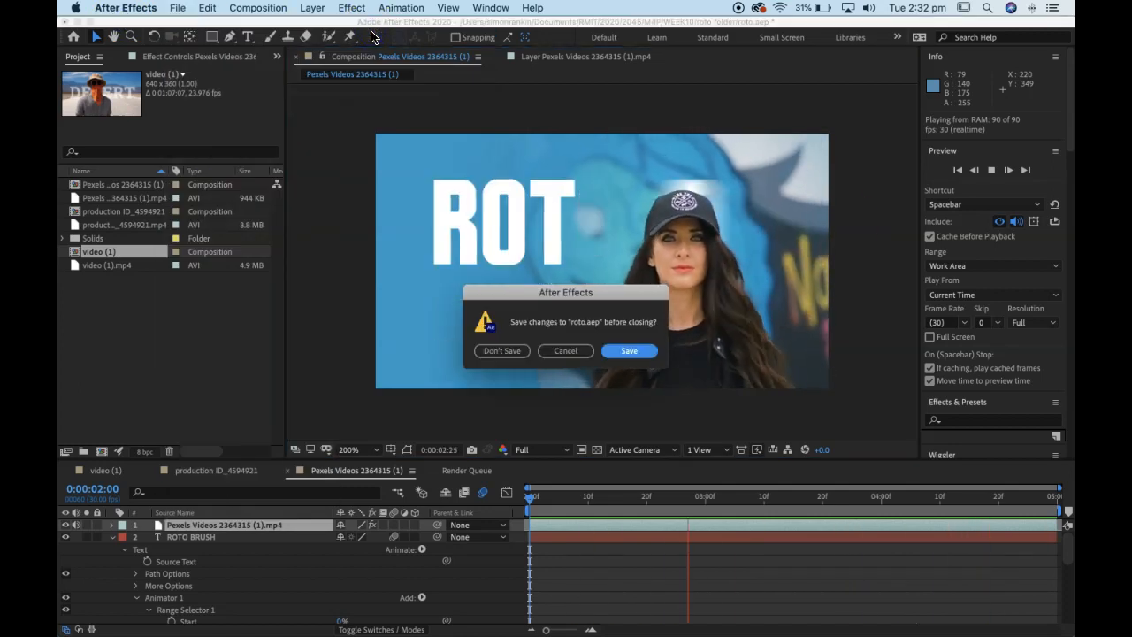
left_click(501, 350)
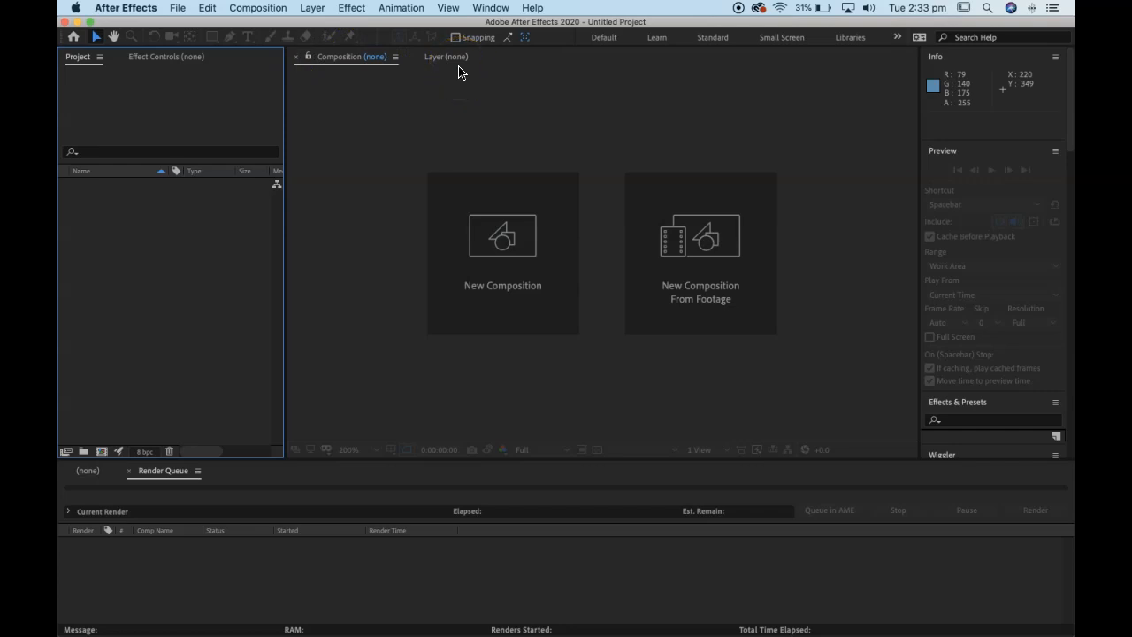
Step: Switch to Chrome and download the Pexels video of the woman wearing a cap in SD size (640 x 360)
key("super+Tab")
key("shift+super+Tab")
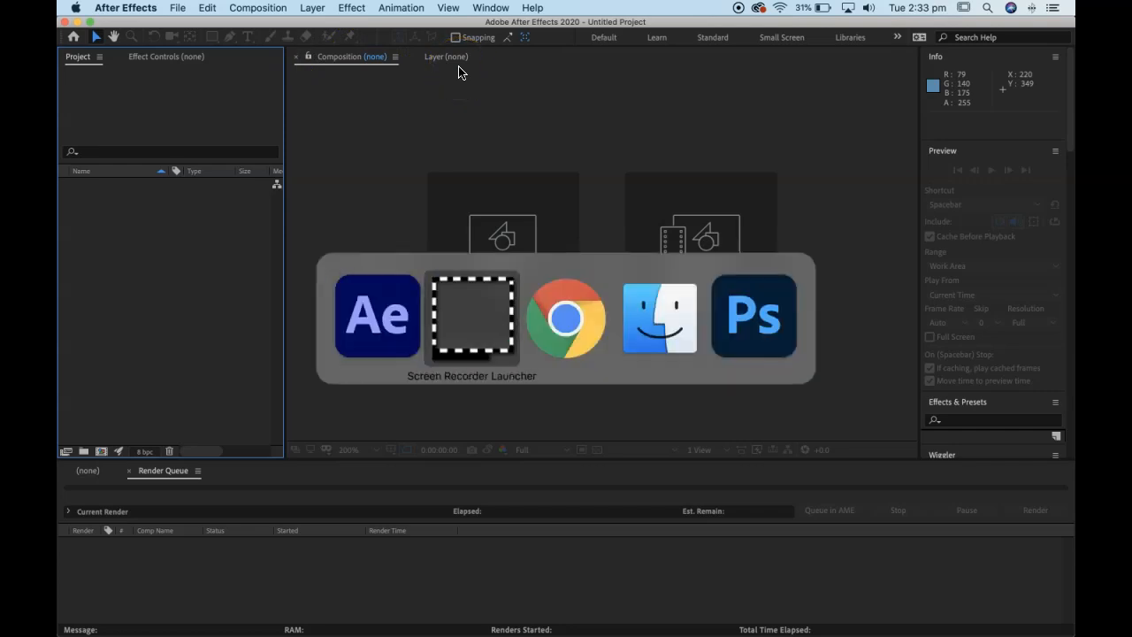
key("super+Tab")
key("super+Tab")
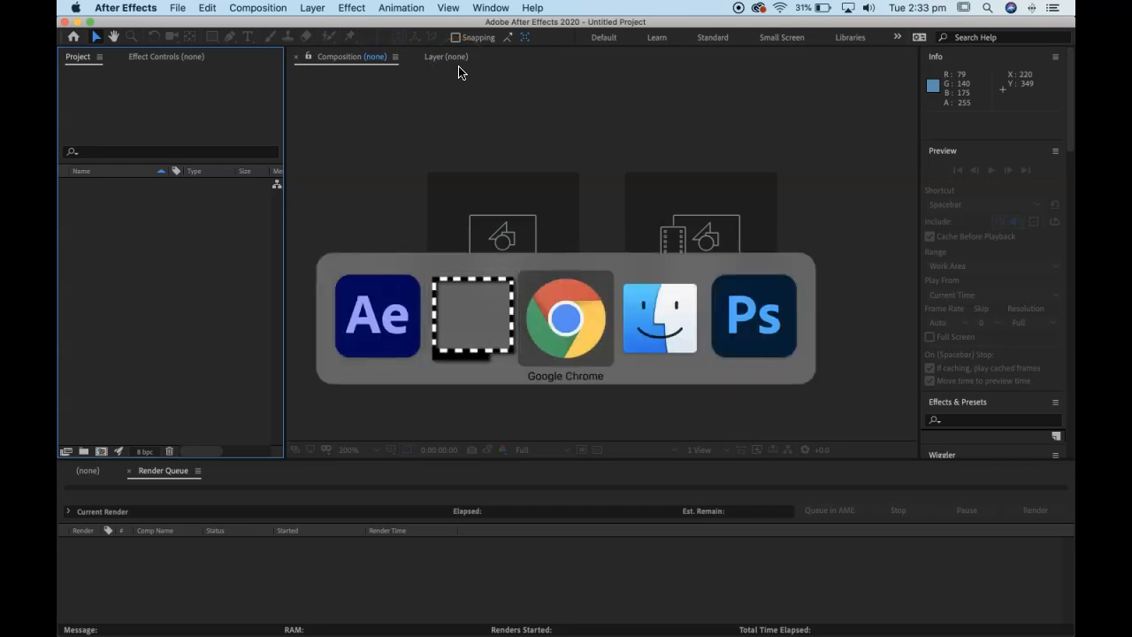
left_click(565, 326)
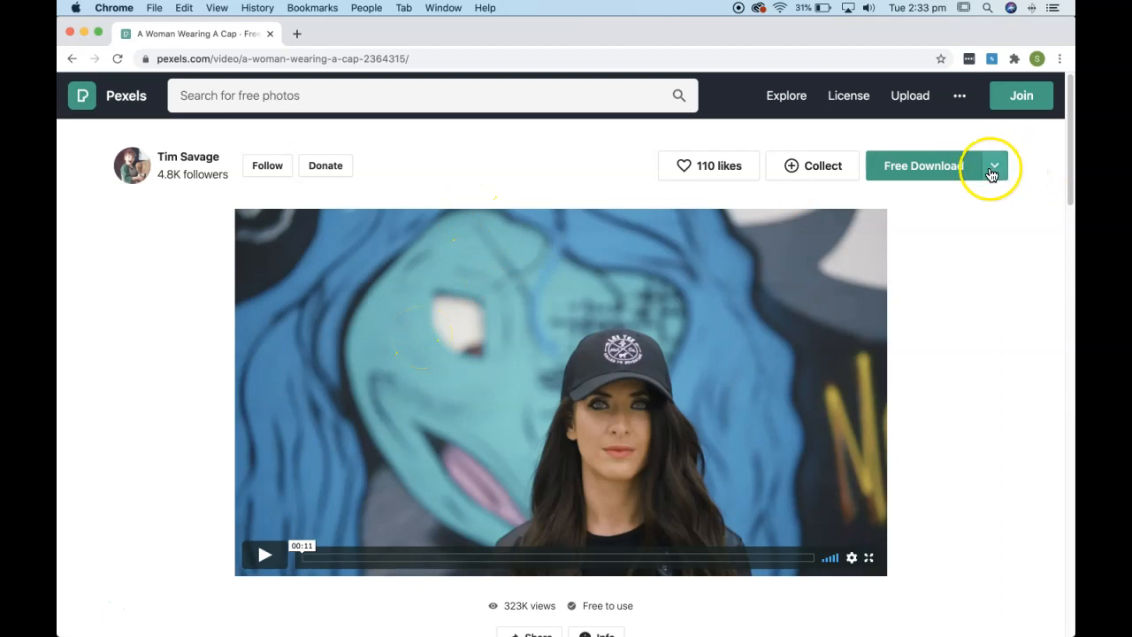
left_click(992, 171)
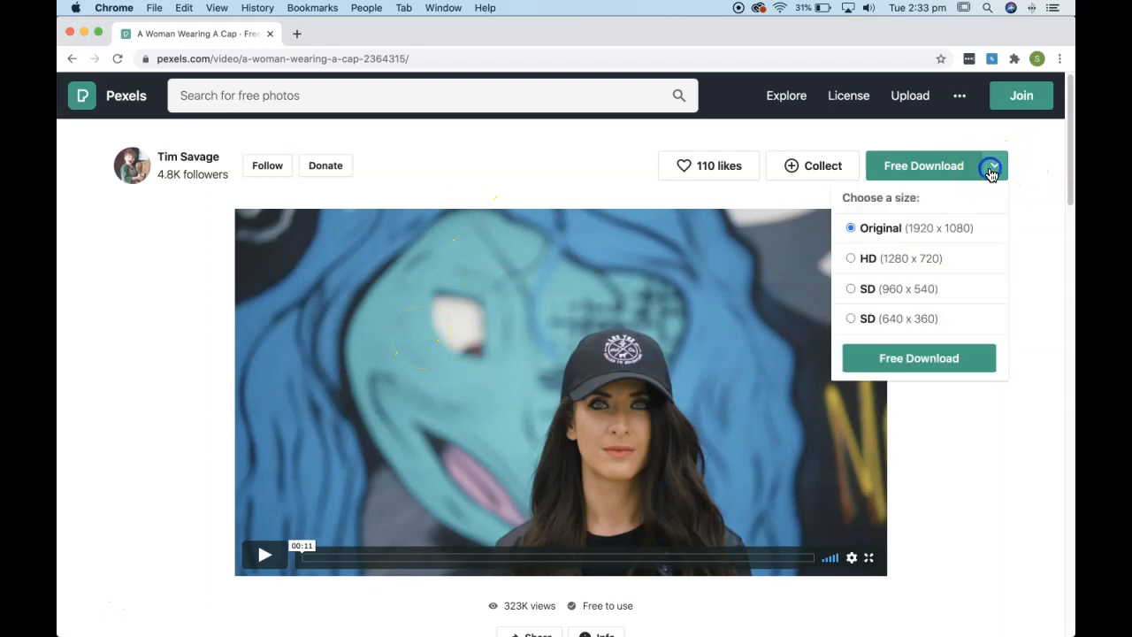
left_click(852, 318)
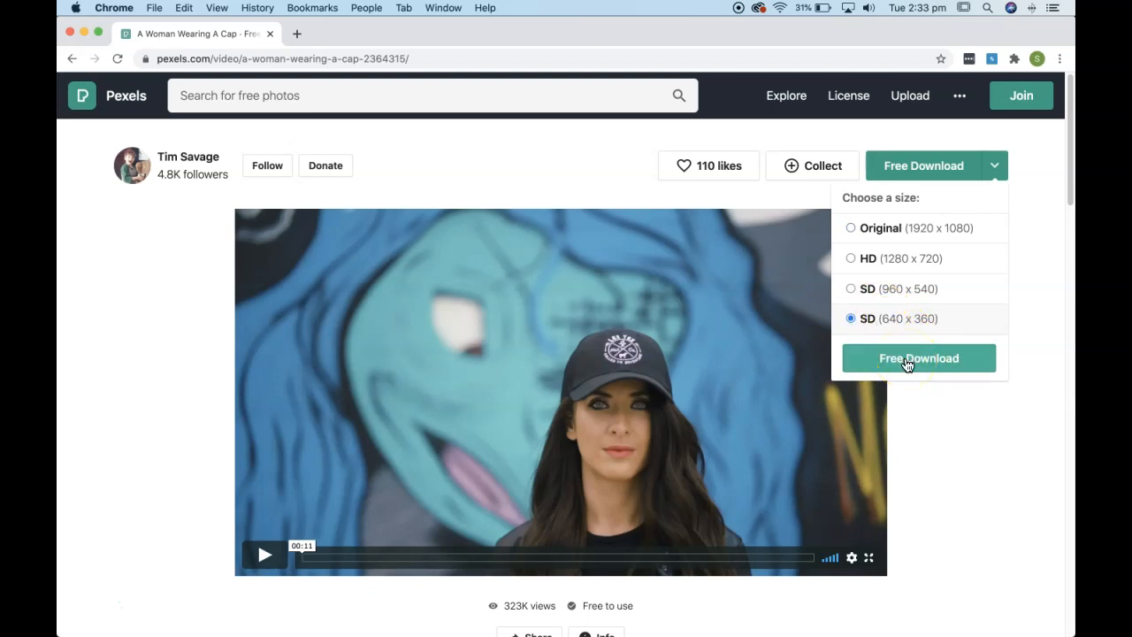
left_click(906, 364)
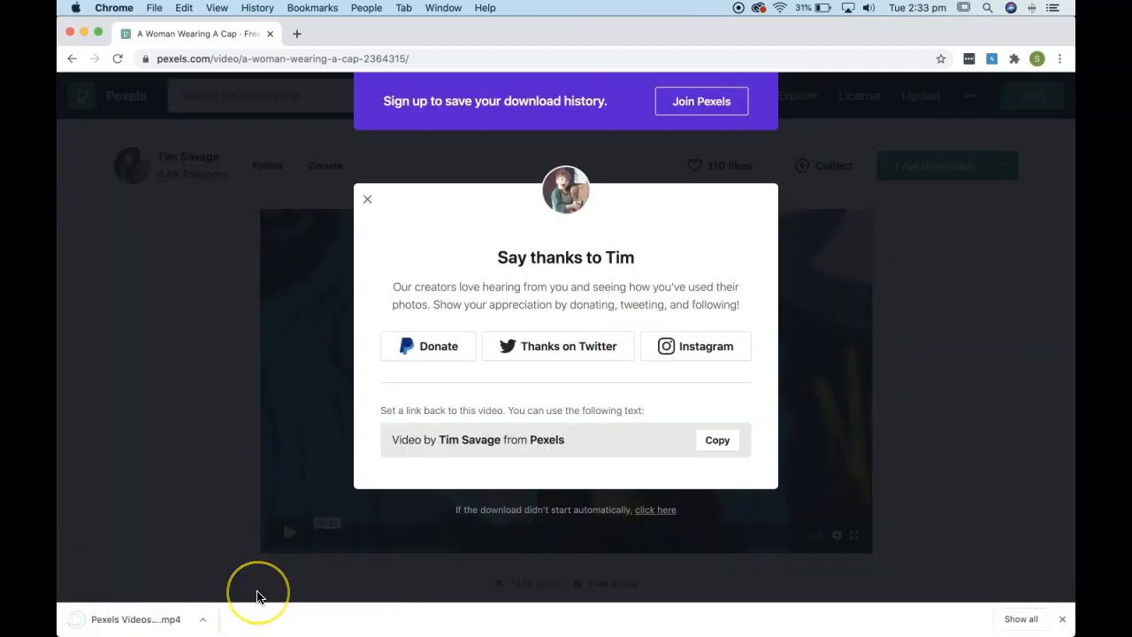
Step: Return to After Effects and import the downloaded Pexels Videos 2364315.mp4 from the Desktop as footage
key("super+Tab")
left_click(182, 263)
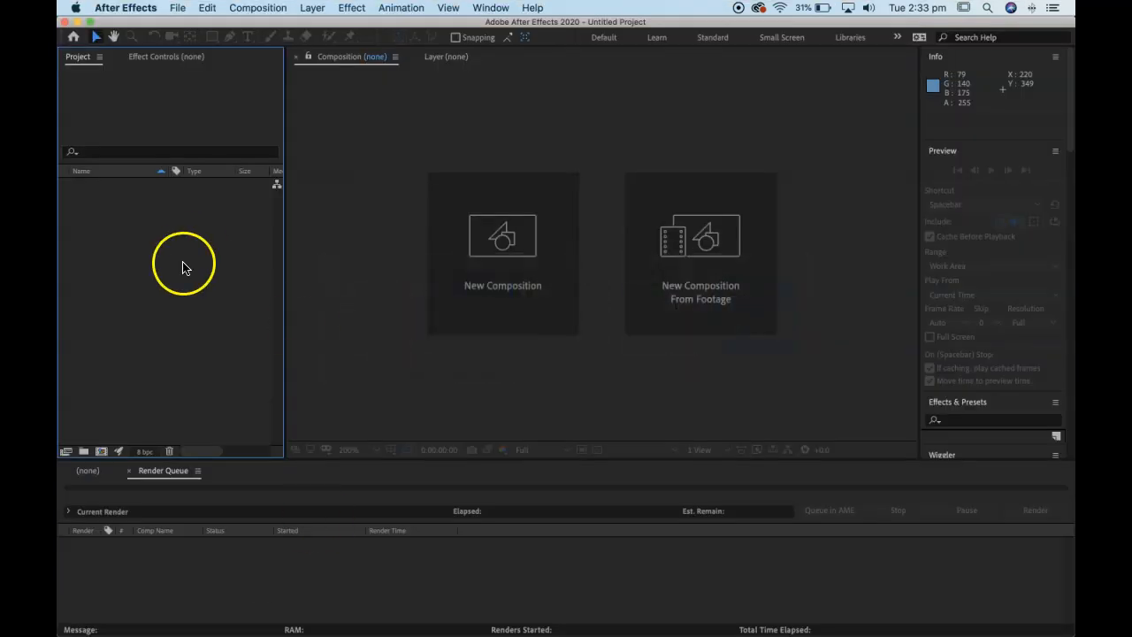
left_click(180, 7)
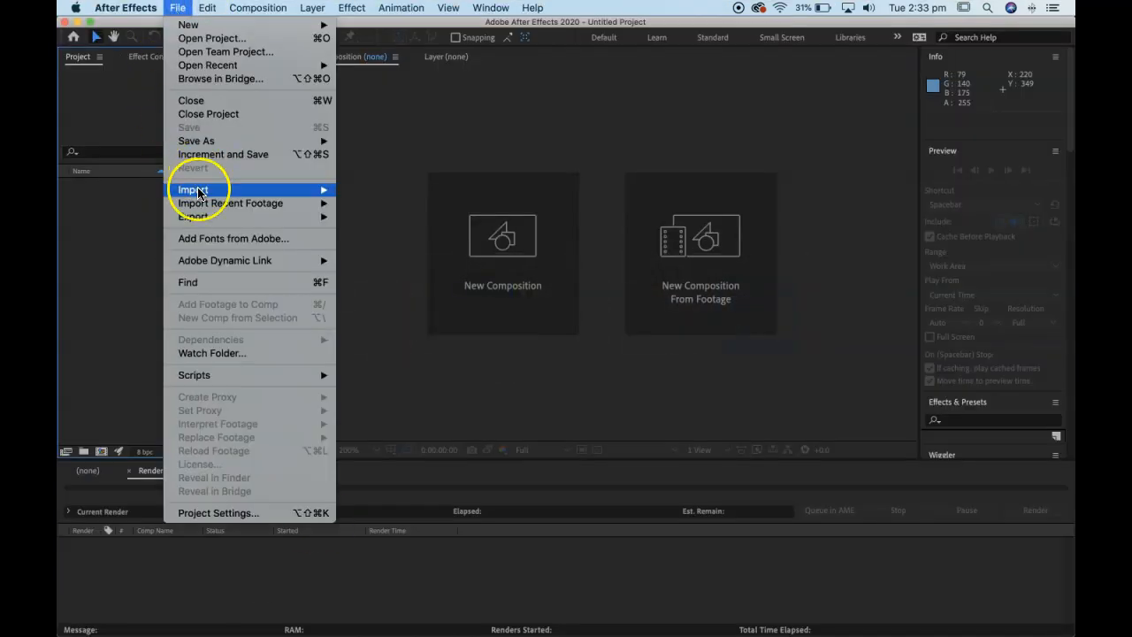
mouse_move(203, 190)
left_click(340, 192)
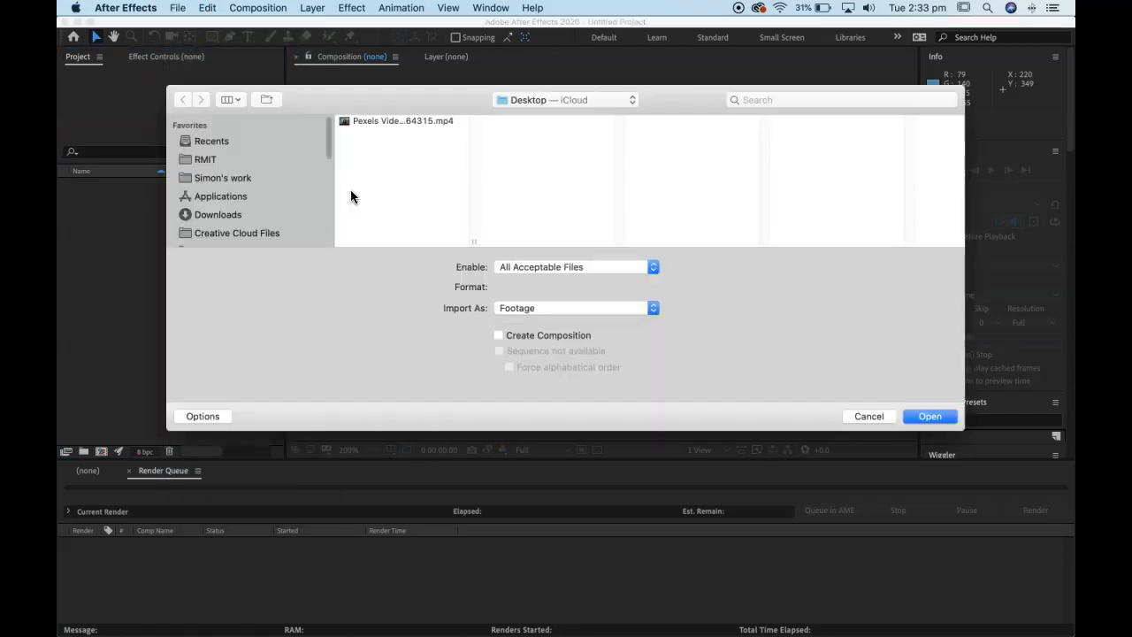
left_click(372, 120)
left_click(928, 415)
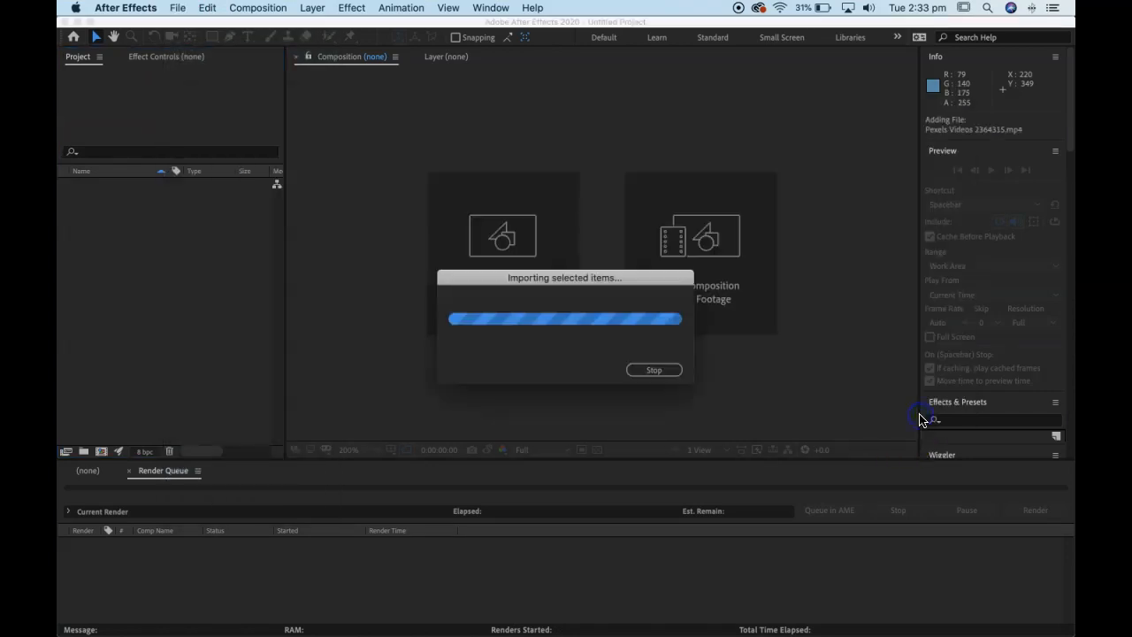
Step: Create a composition from the imported Pexels clip, then make the timeline area taller and preview the footage
left_click_drag(146, 183, 182, 339)
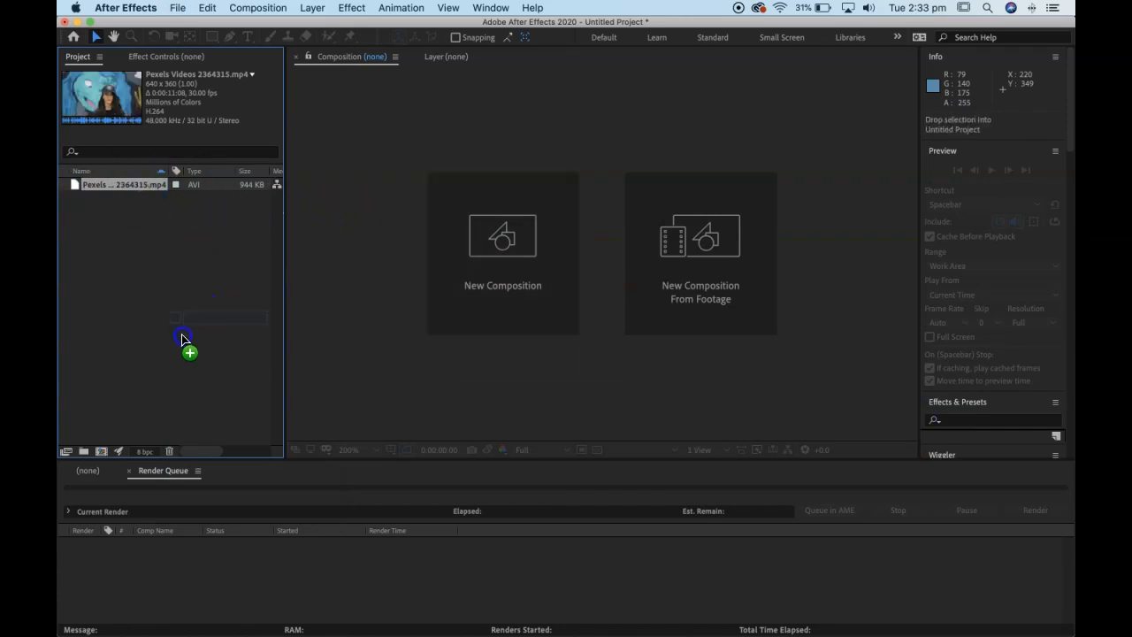
left_click_drag(111, 421, 103, 453)
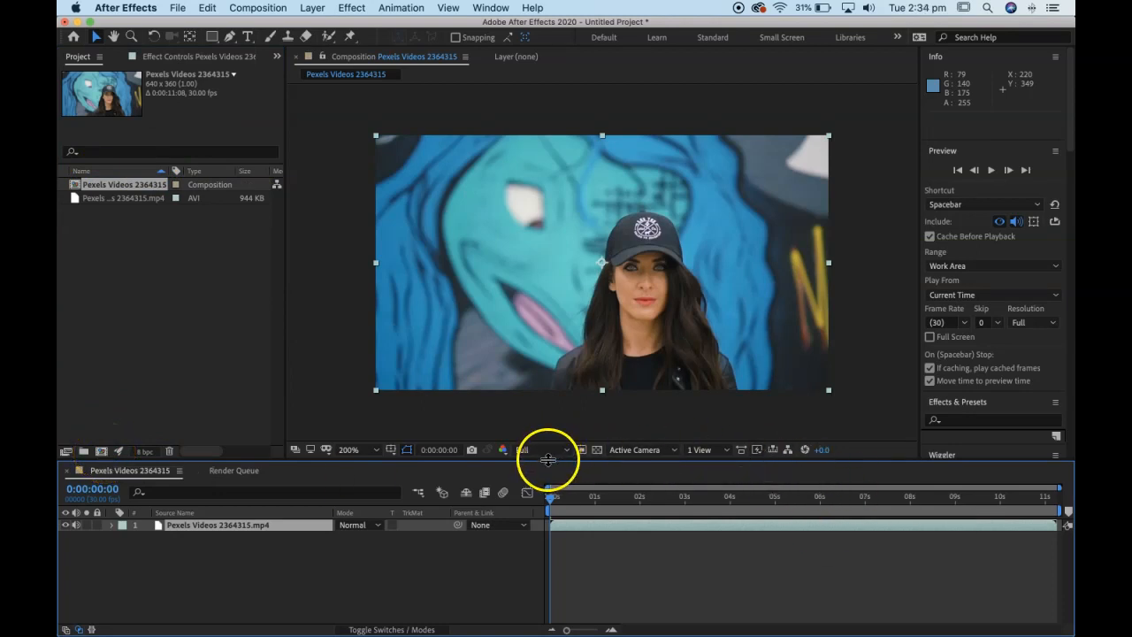
left_click_drag(549, 460, 550, 402)
mouse_move(551, 447)
left_mouse_down()
mouse_move(947, 475)
mouse_move(800, 477)
mouse_move(550, 456)
left_mouse_up()
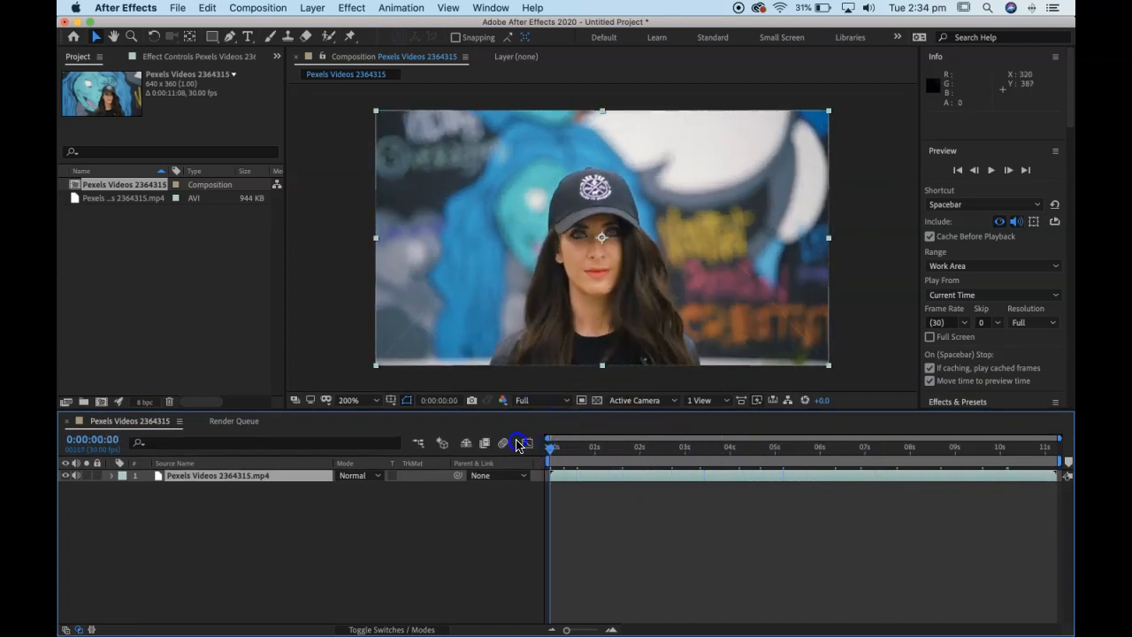
key("space")
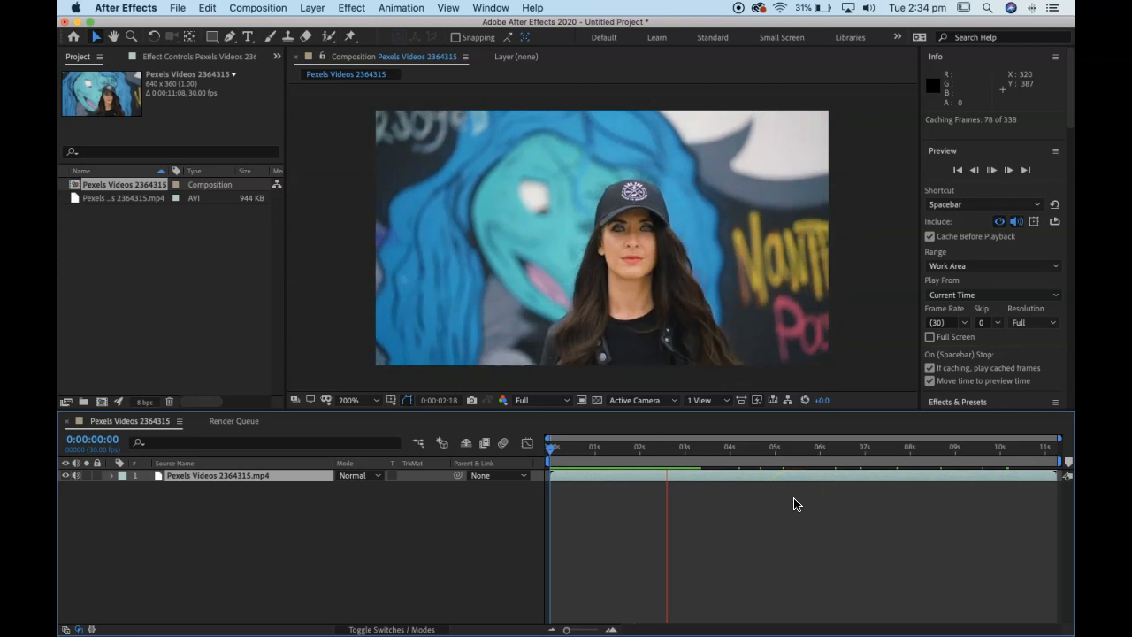
Step: Set the work area from 0:00:01:01 to 0:00:03:29 and trim the composition to it
left_click_drag(609, 447, 591, 466)
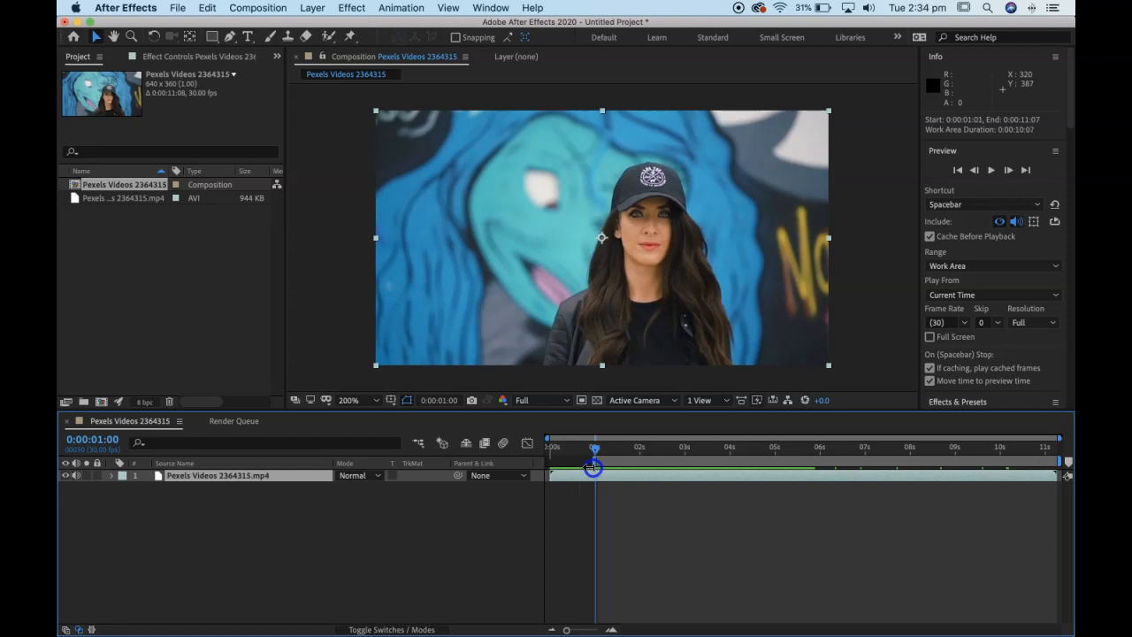
left_click_drag(718, 463, 730, 461)
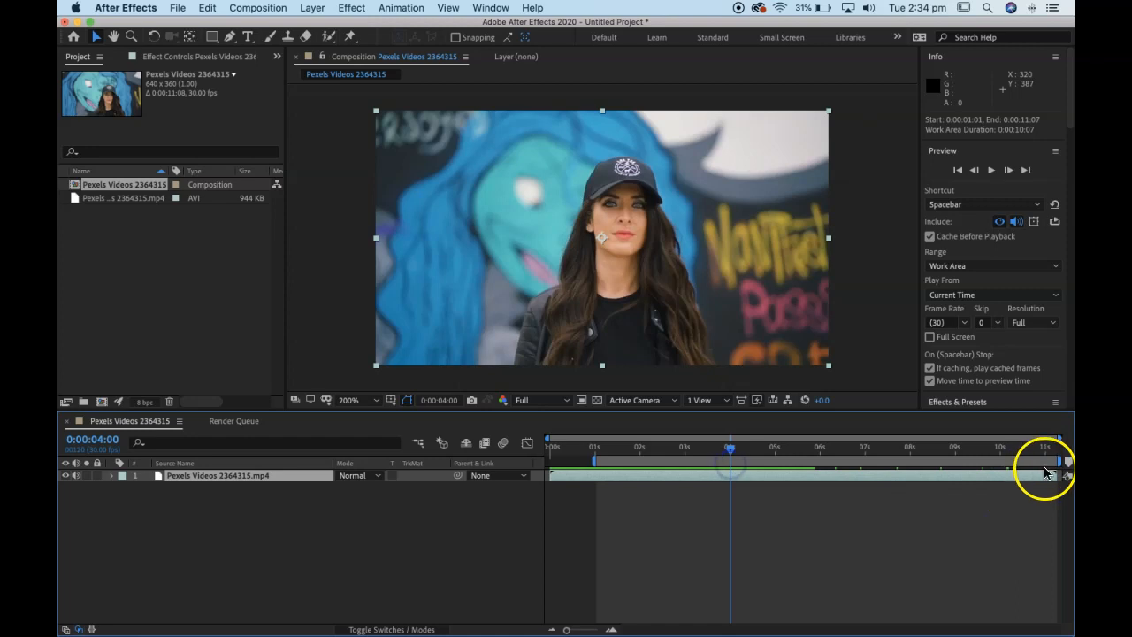
left_click_drag(1061, 461, 595, 448)
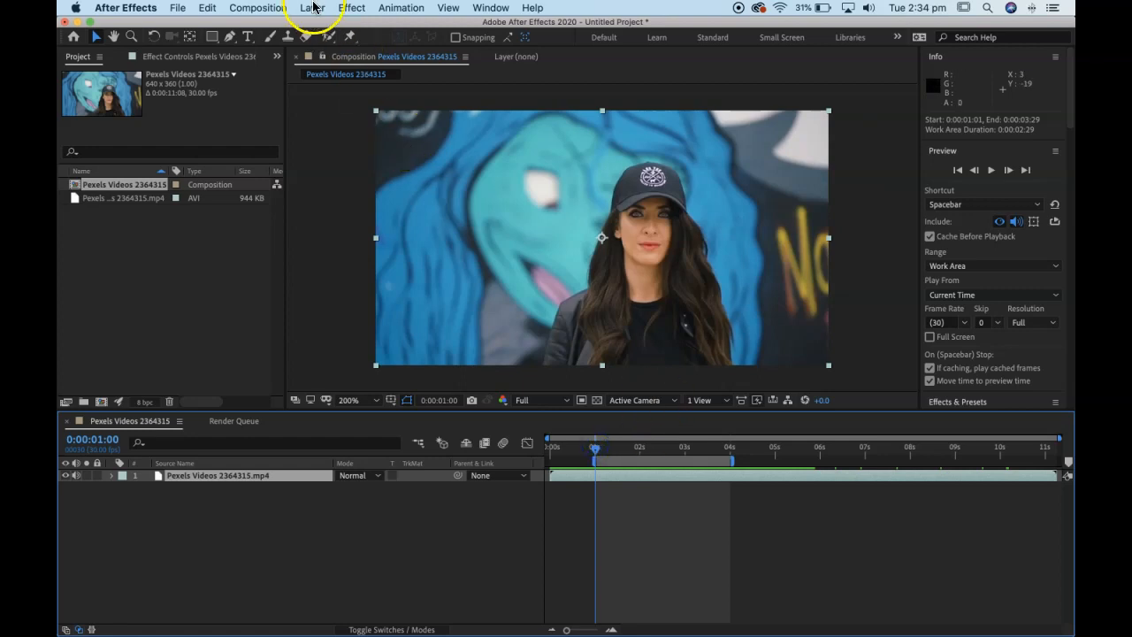
left_click(257, 8)
left_click(273, 74)
Step: Play and scrub through the trimmed composition to review the woman's movement, and return to its first frame
key("space")
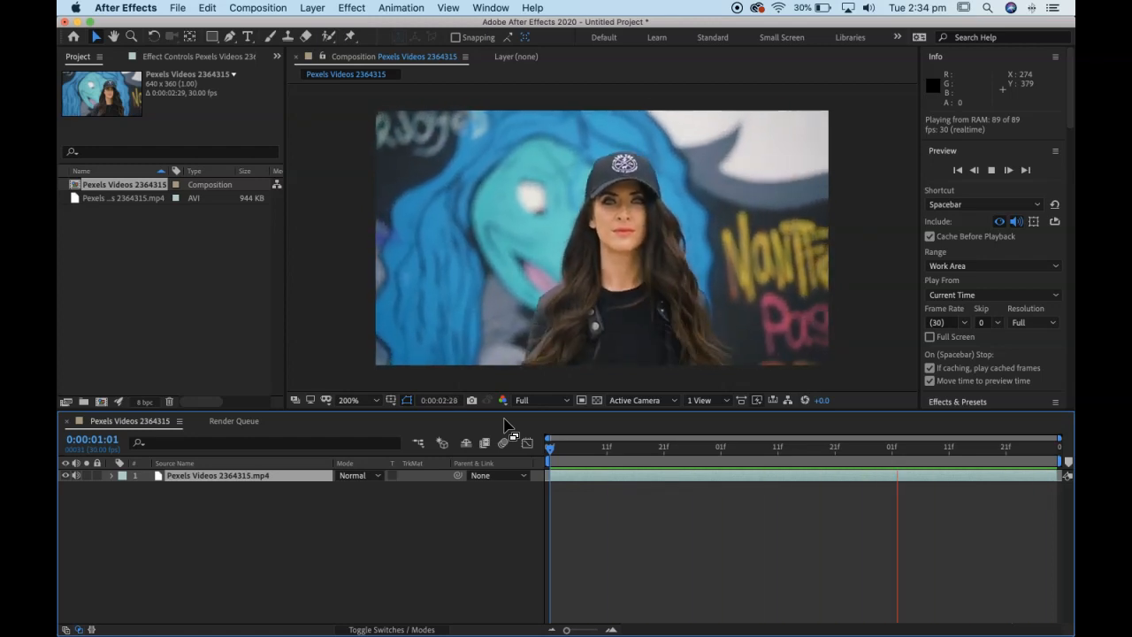
left_click(583, 352)
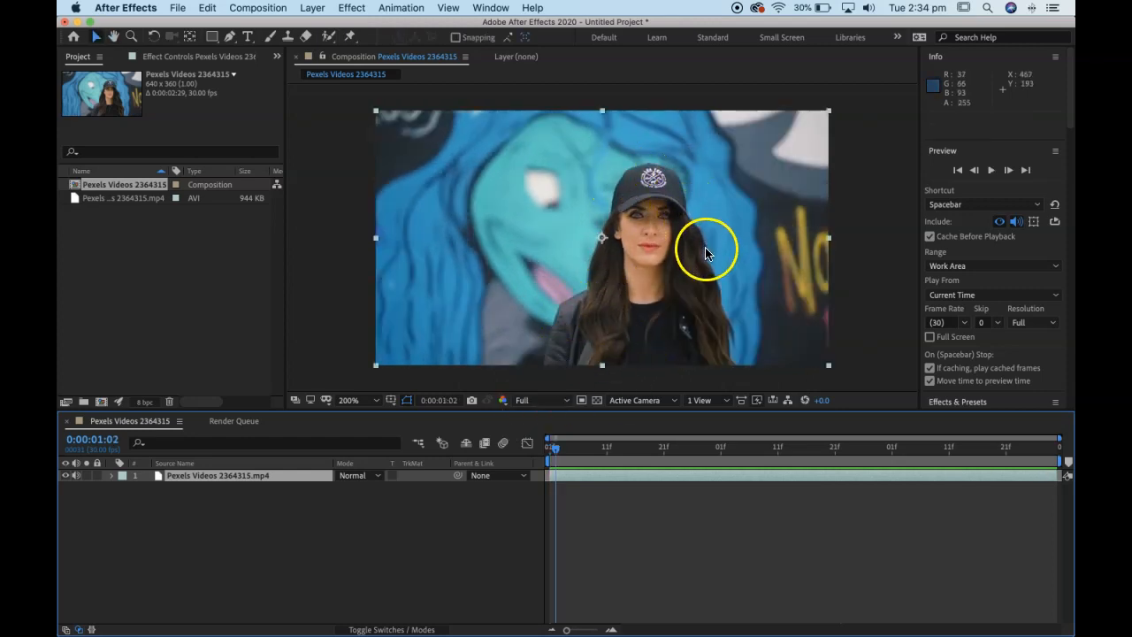
left_click_drag(557, 449, 766, 454)
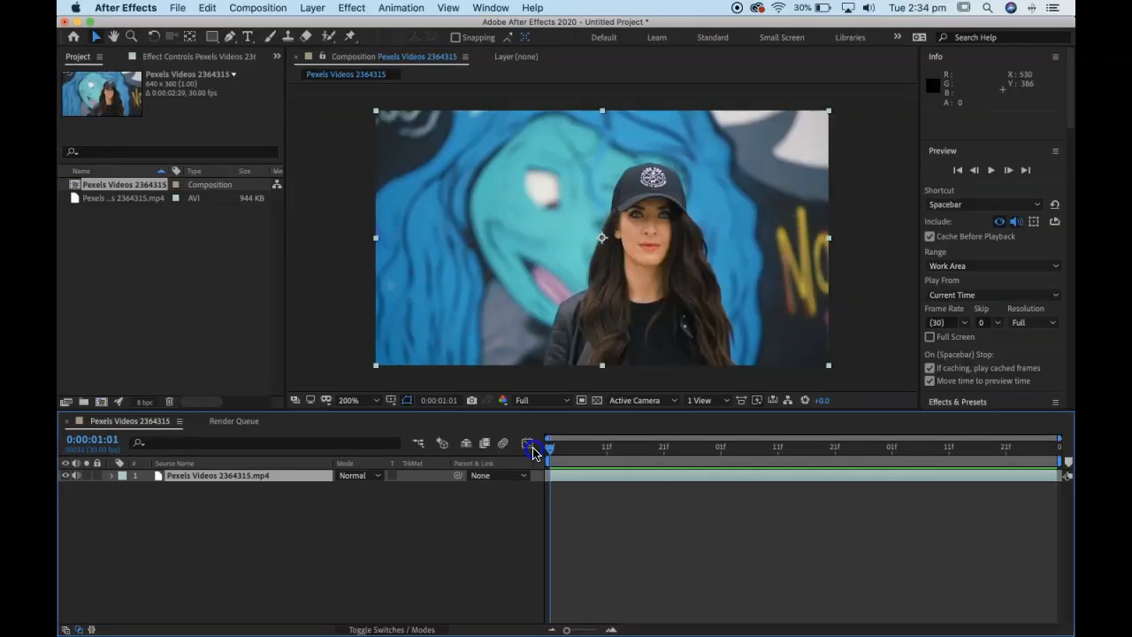
left_click_drag(533, 453, 1011, 472)
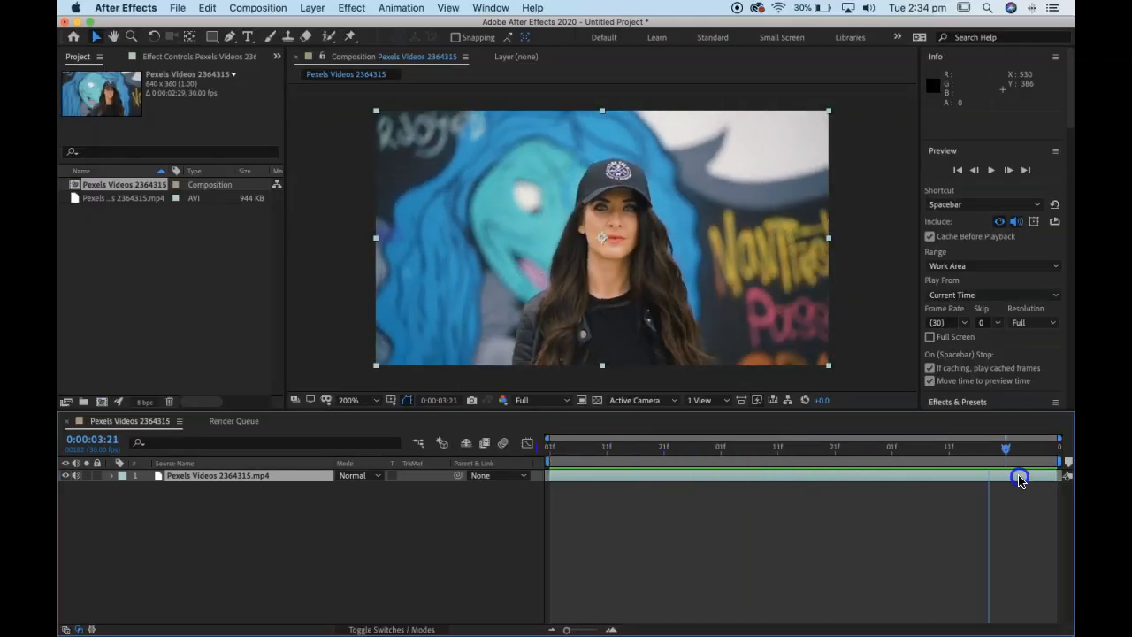
left_click_drag(530, 449, 465, 437)
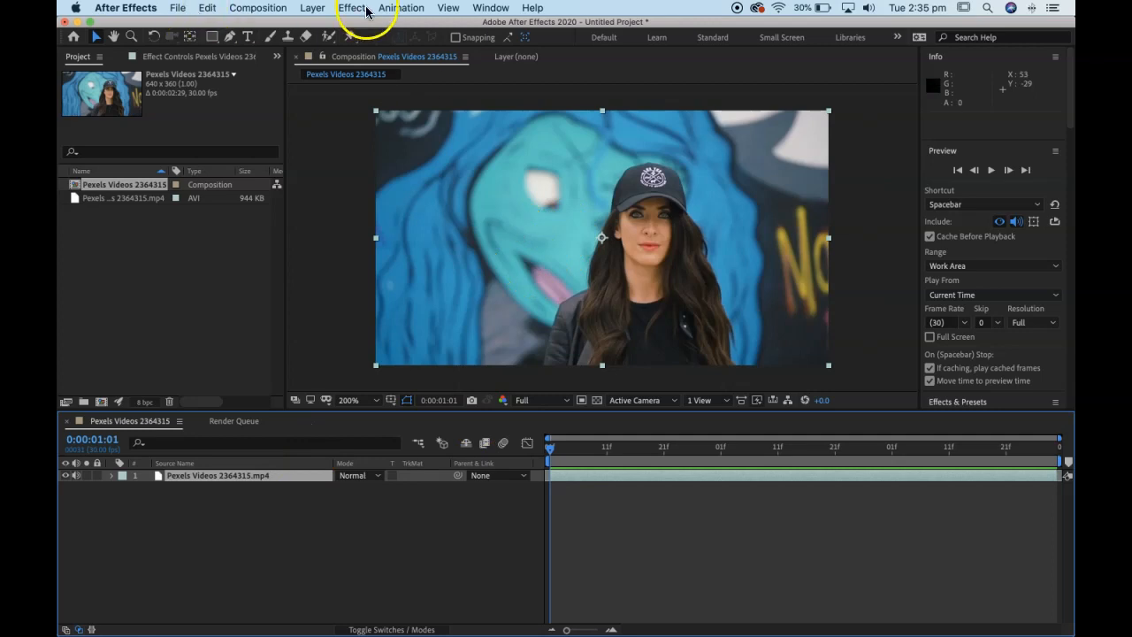
Step: Activate the Type tool and set its font to Politica in the Bold Cd style
left_click(245, 38)
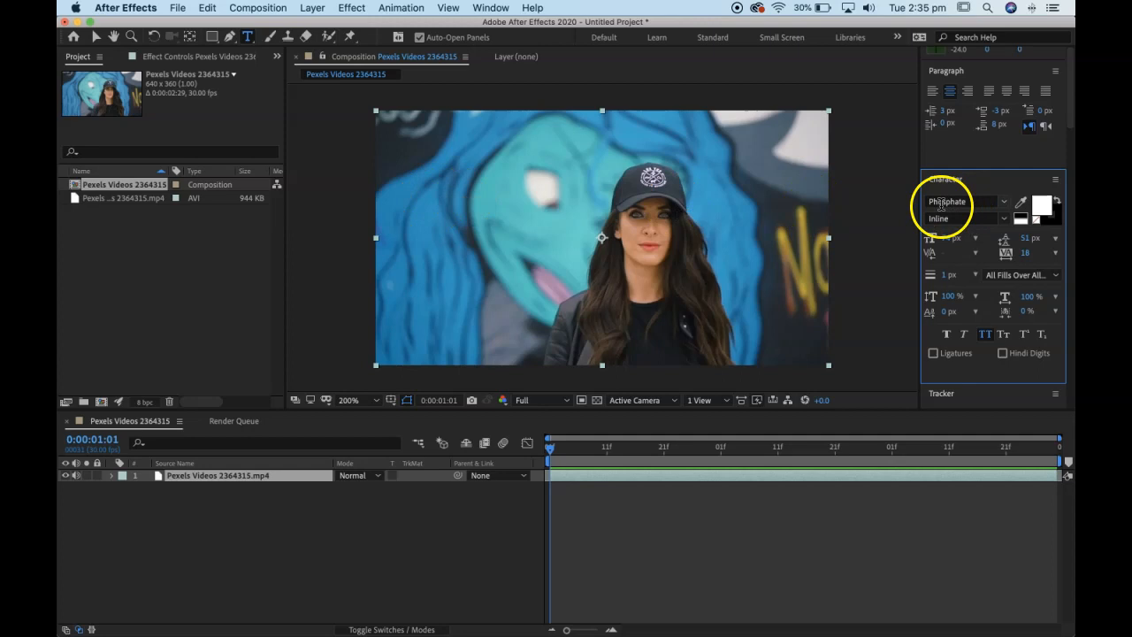
left_click(1004, 205)
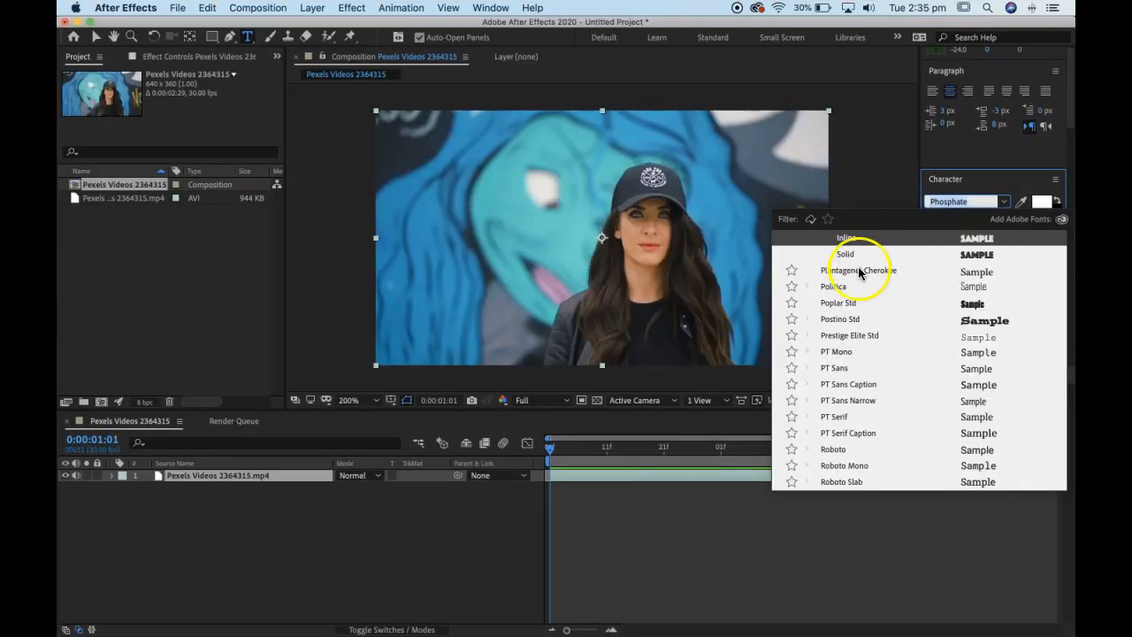
left_click(829, 286)
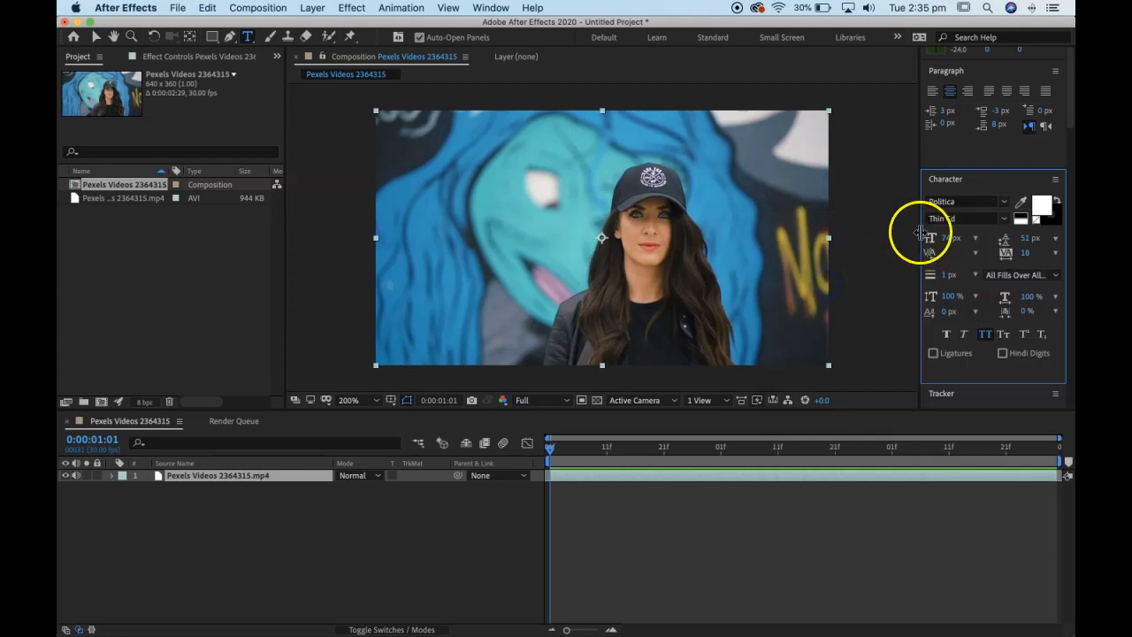
left_click(1001, 218)
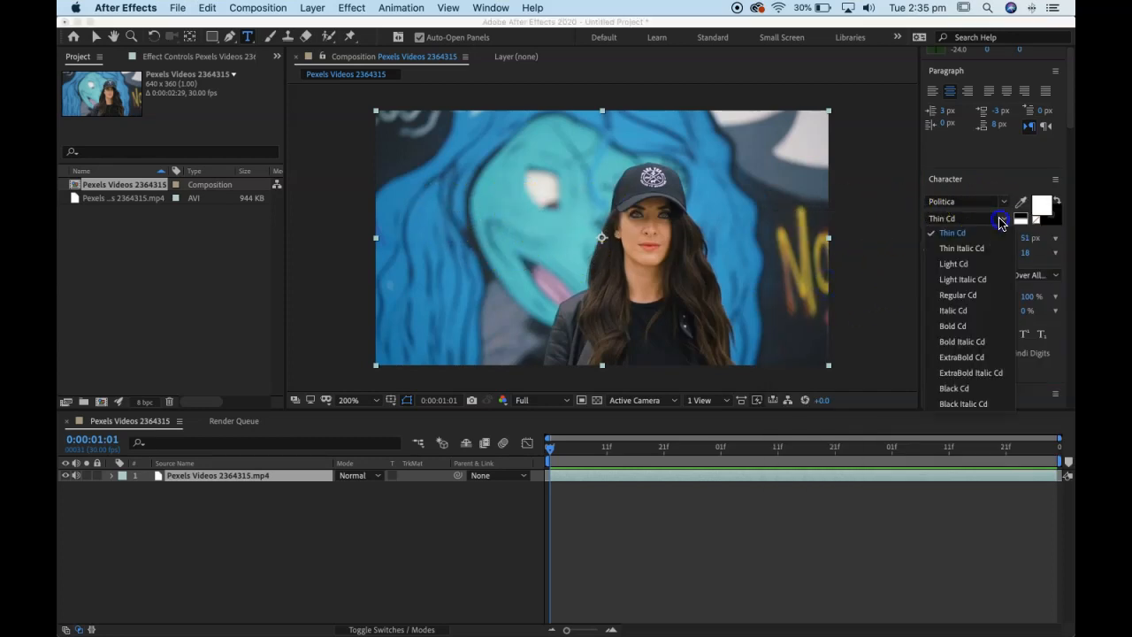
left_click(964, 325)
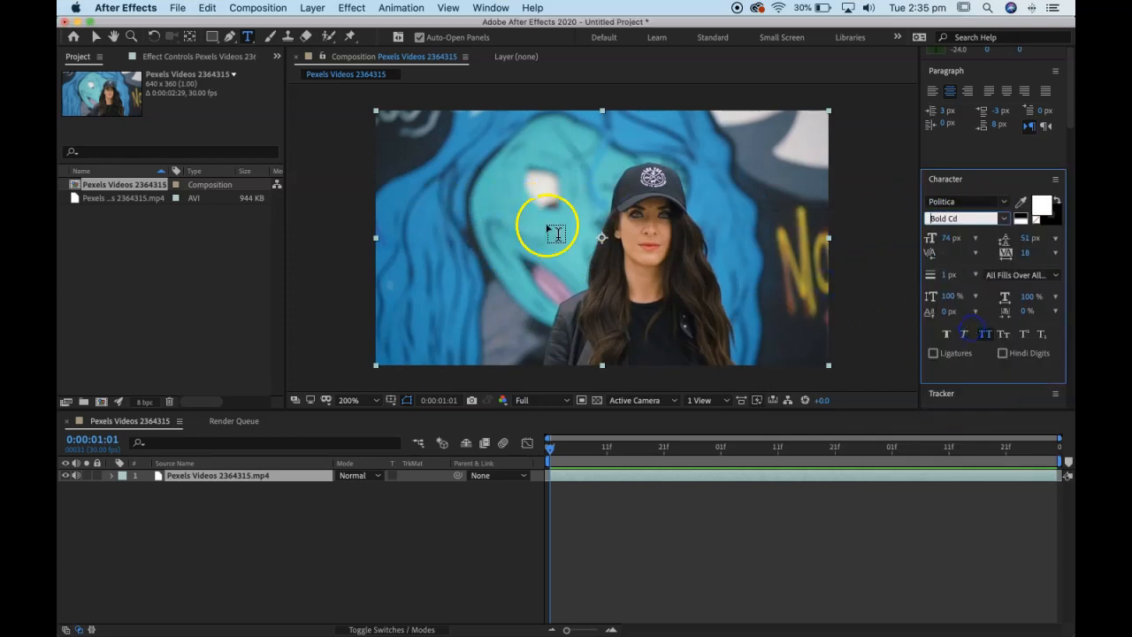
Step: Add the text "Roto" over the mural beside the woman and set its font style to ExtraBold Cd
left_click(451, 217)
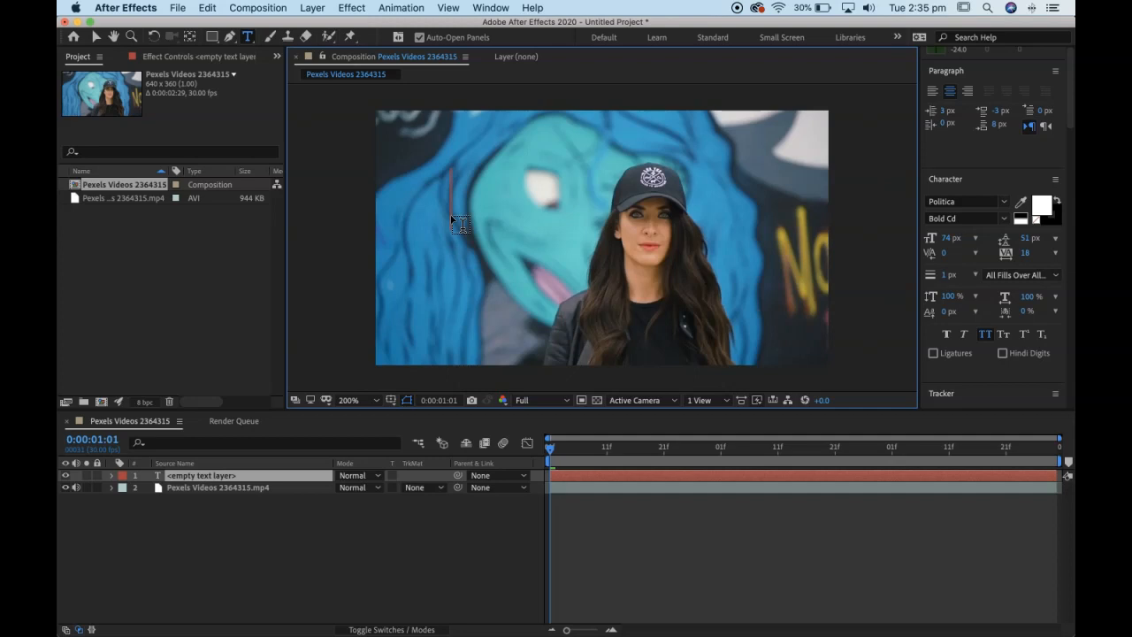
type("Roto")
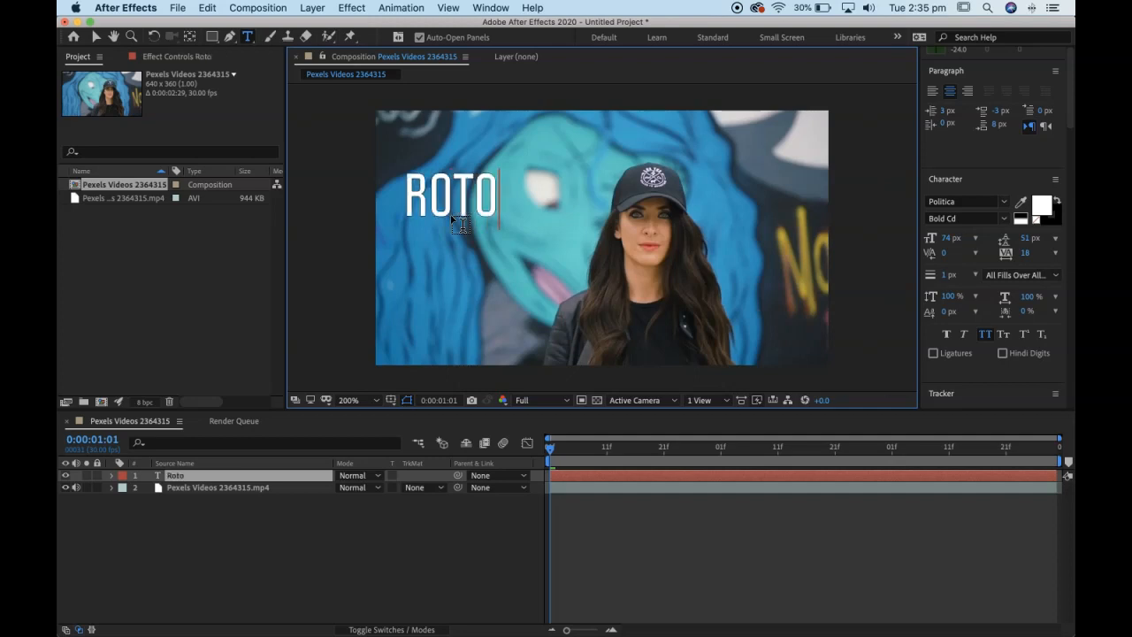
left_click_drag(497, 191, 384, 190)
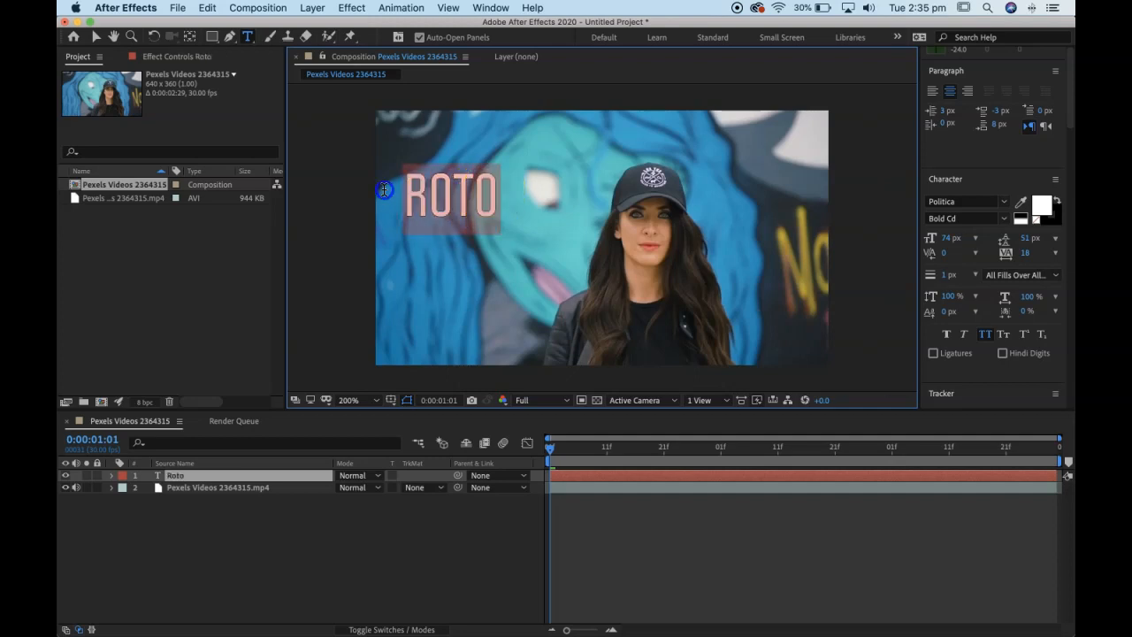
left_click(1003, 218)
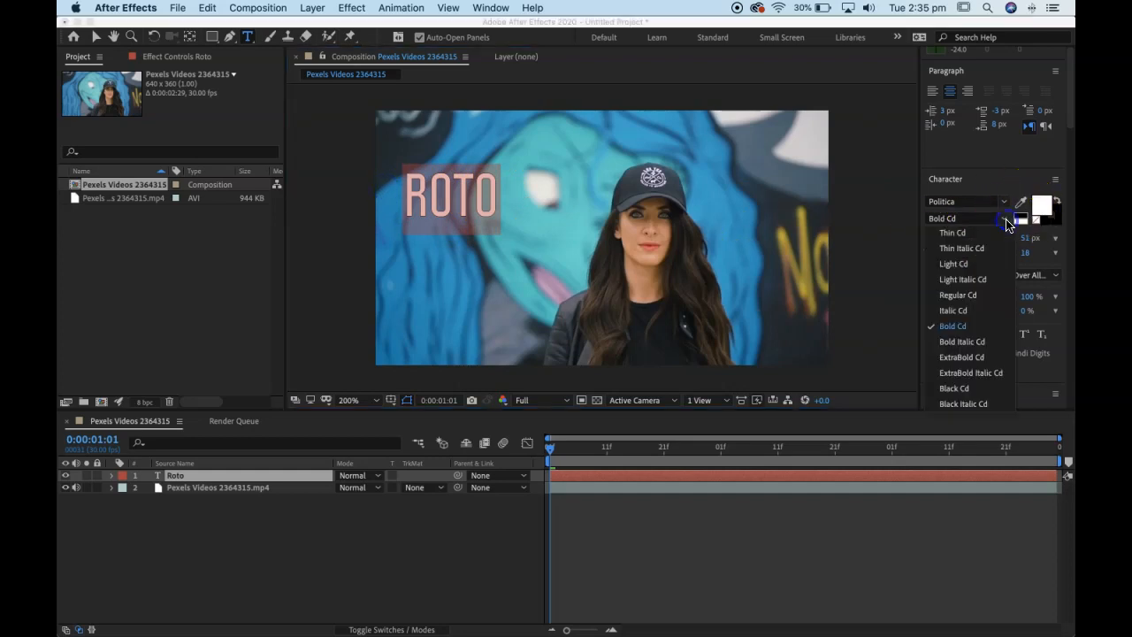
left_click(968, 358)
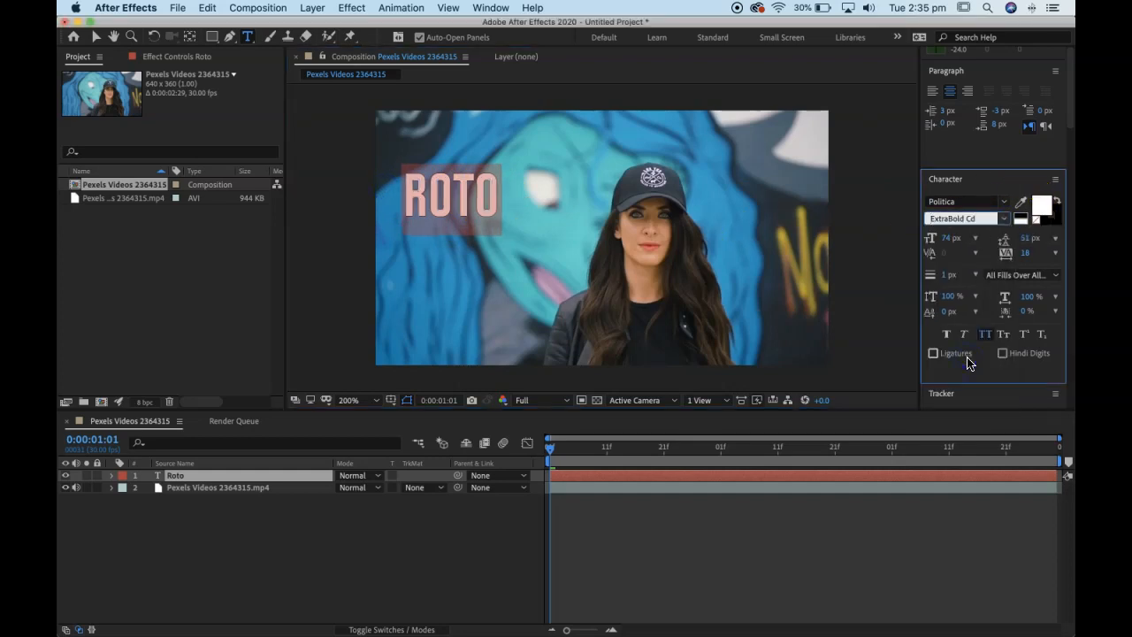
Step: Add "BRUSH" as a second line beneath "ROTO" in the title text
left_click(498, 191)
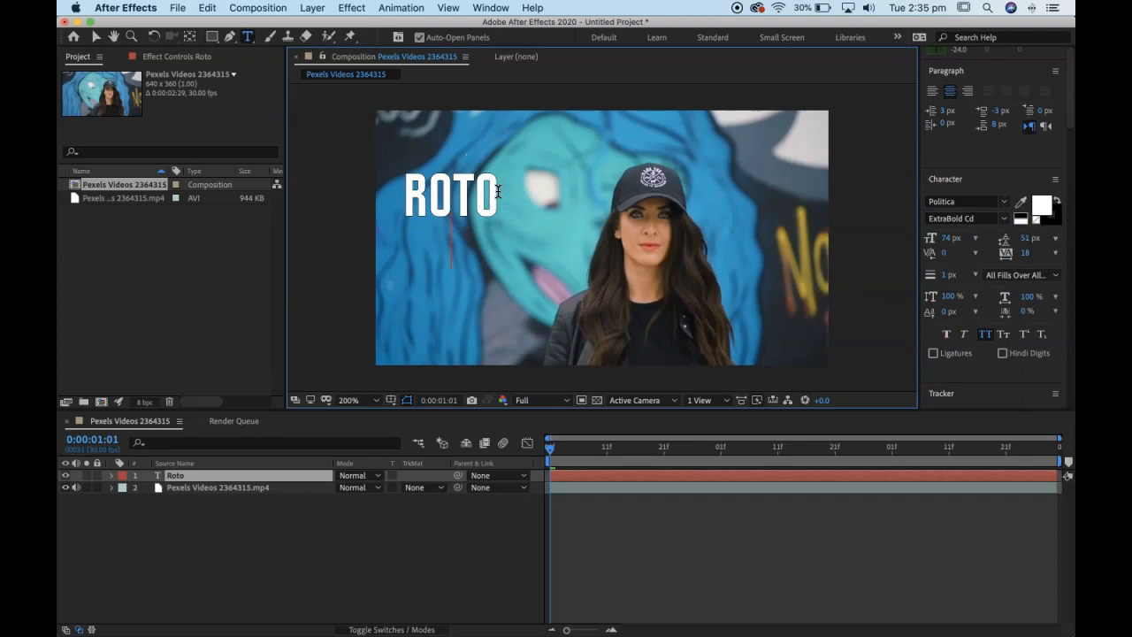
type("B")
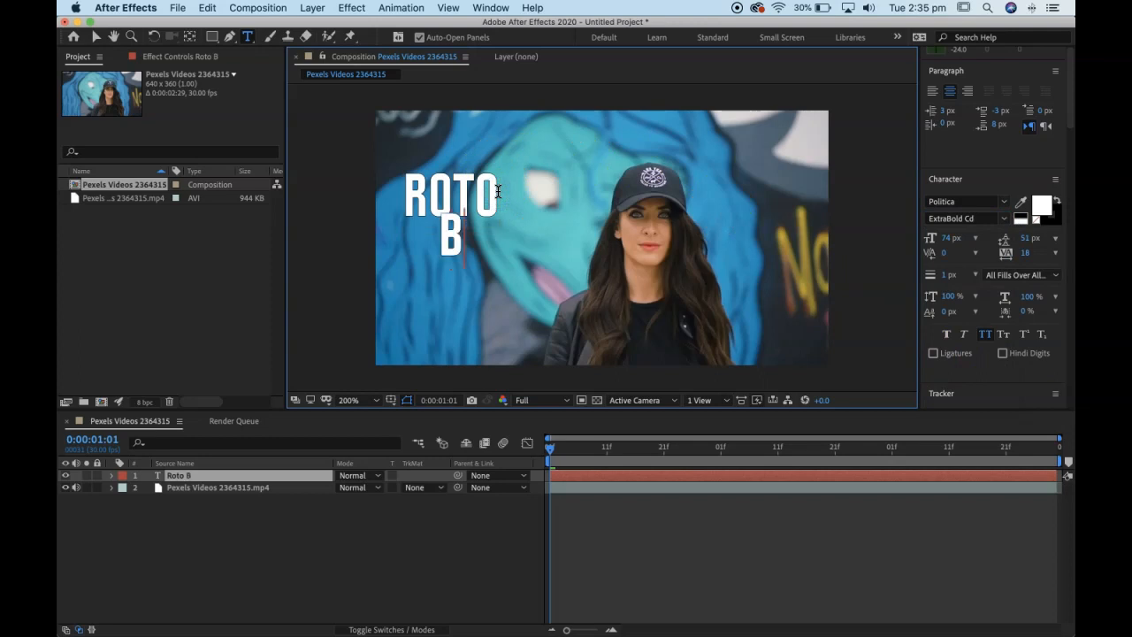
type("RUSH")
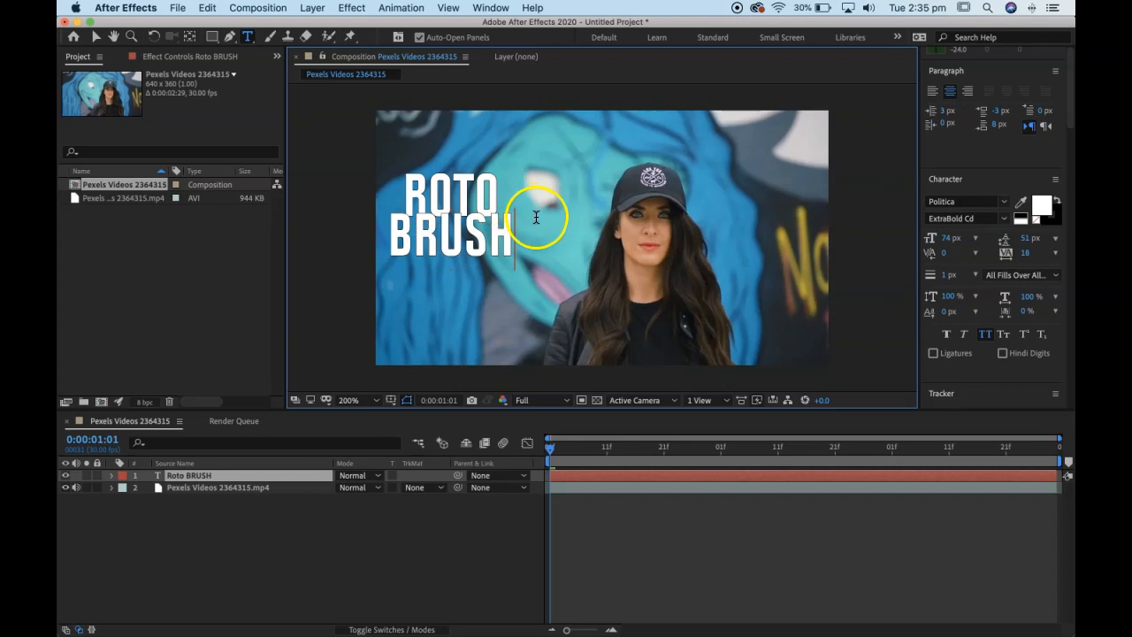
Step: Try the word "BRUSH" in Light Cd, and settle on the Regular Cd font style
left_click_drag(515, 234, 362, 235)
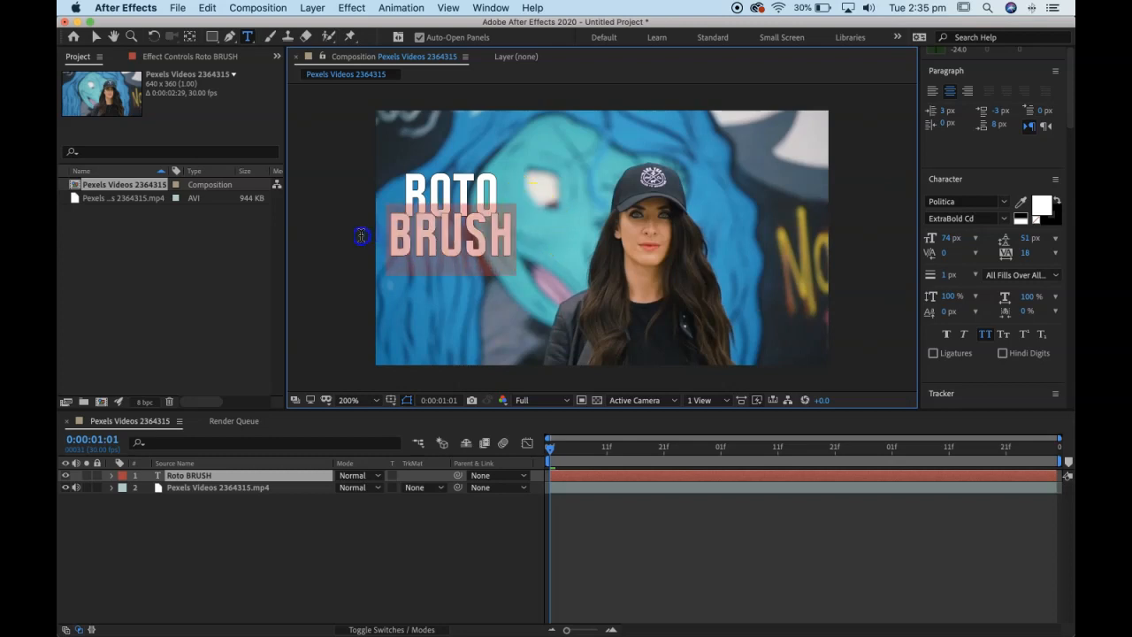
left_click(1004, 221)
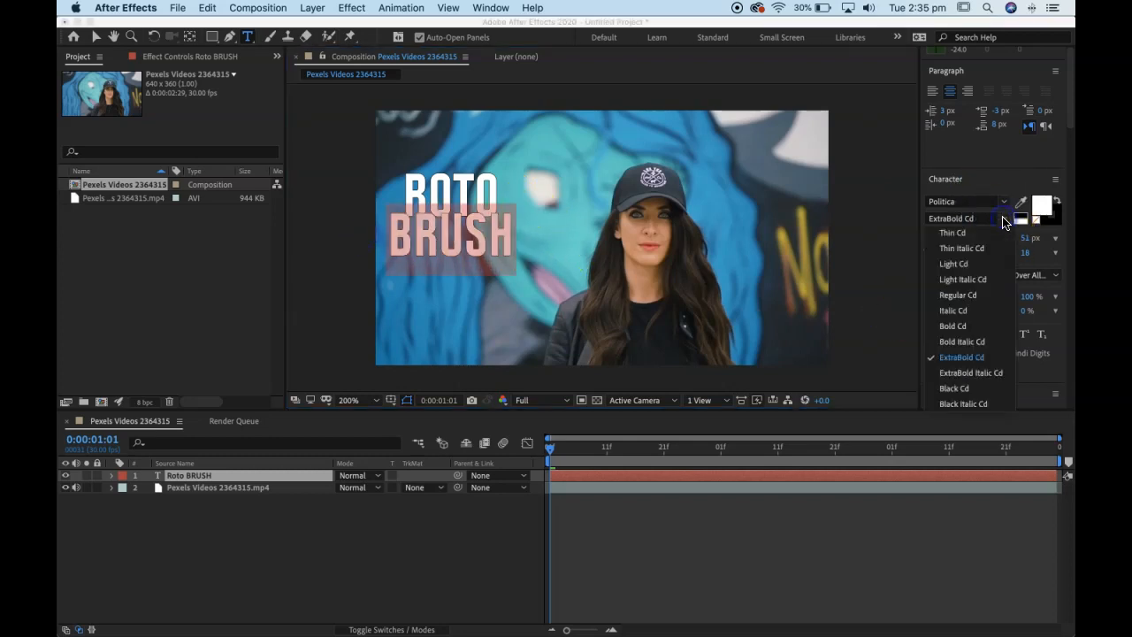
left_click(955, 263)
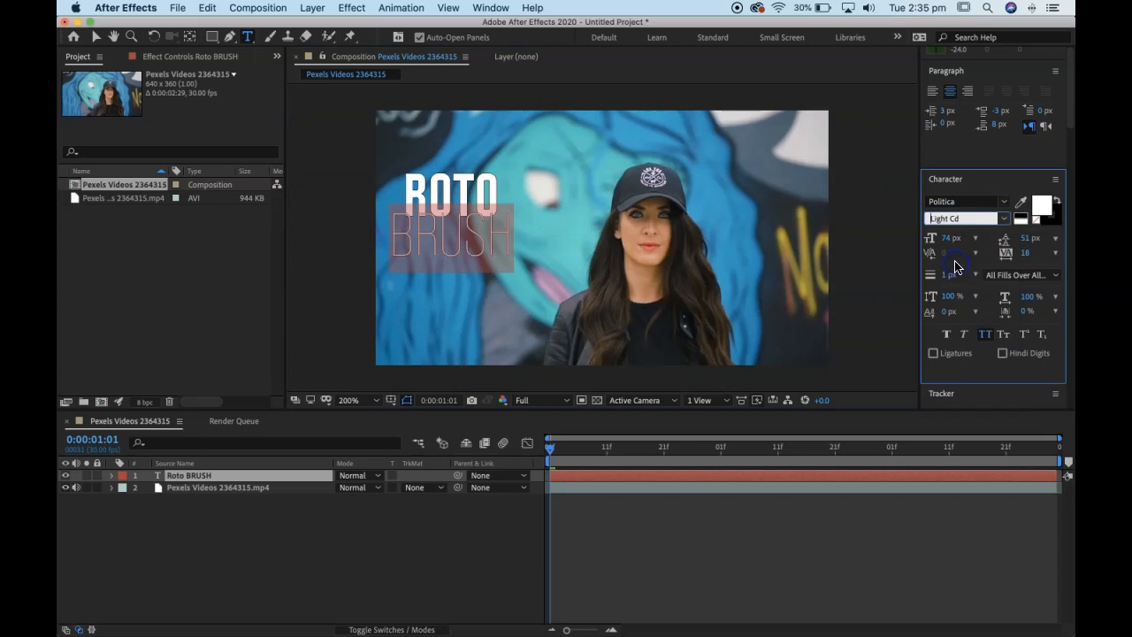
left_click(1005, 218)
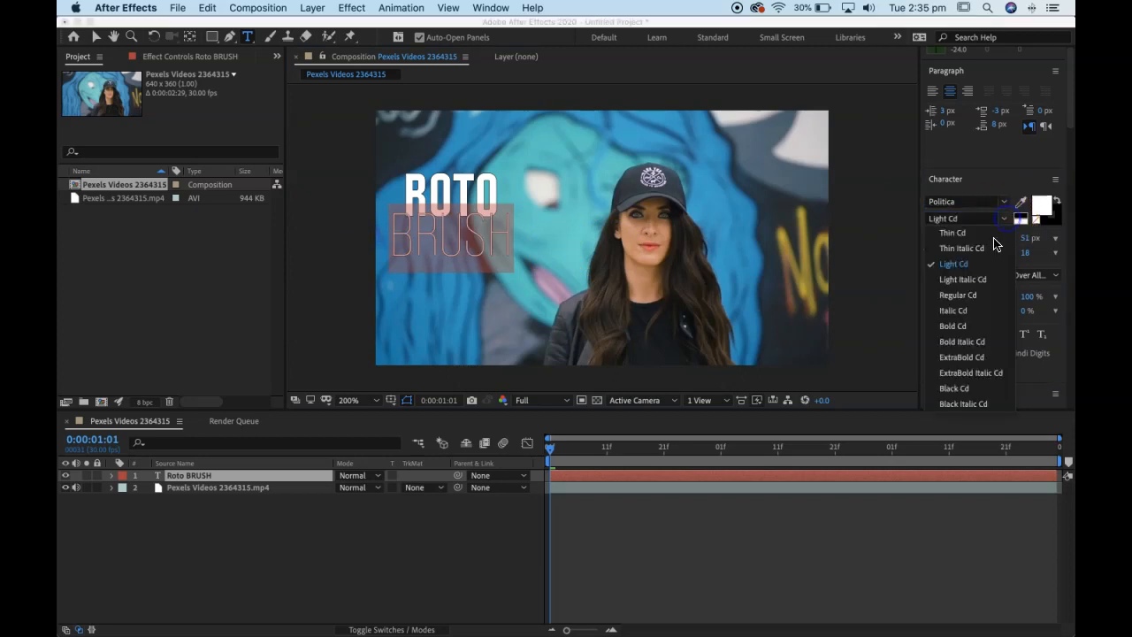
left_click(974, 295)
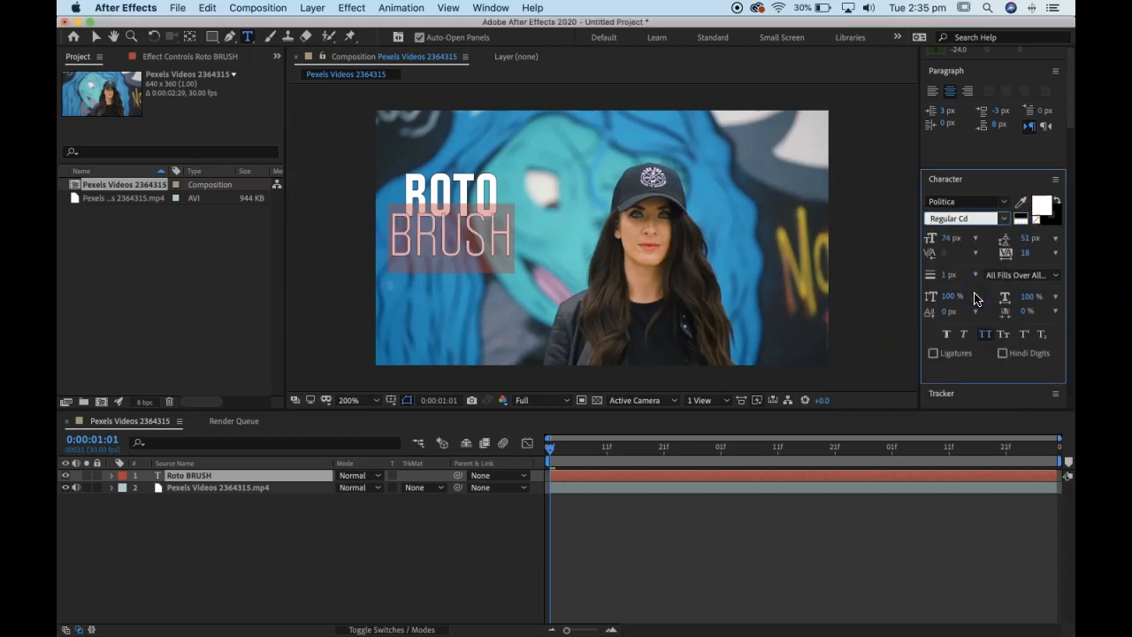
left_click(619, 341)
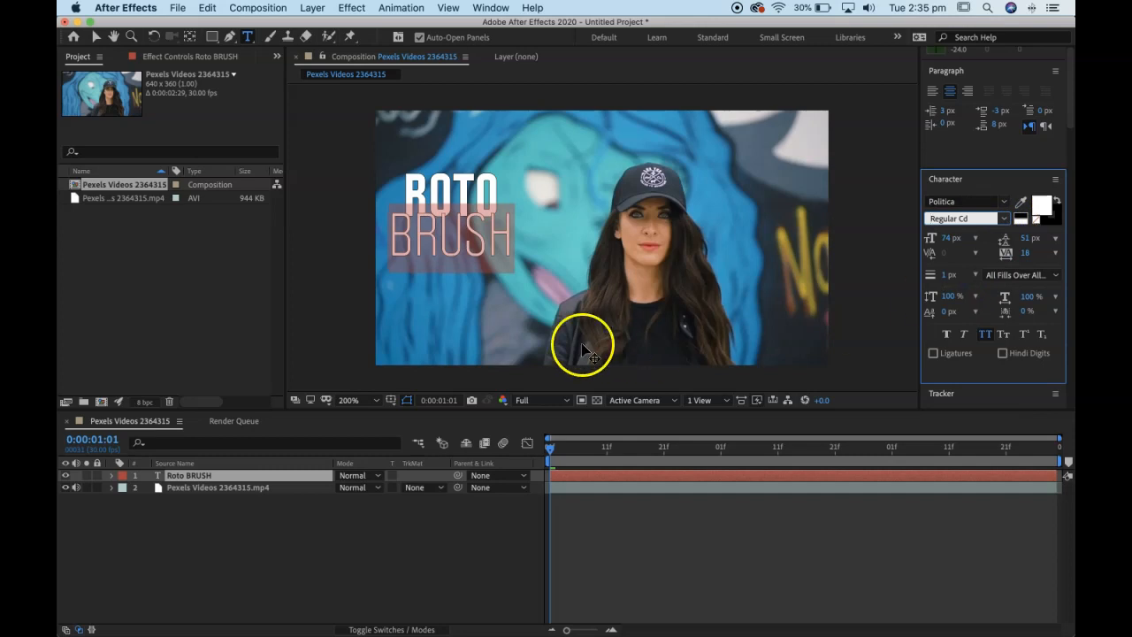
Step: Reduce the word "BRUSH" to 56 px so it matches the width of "ROTO", with the title's leading at 49 px
left_click_drag(523, 239, 379, 237)
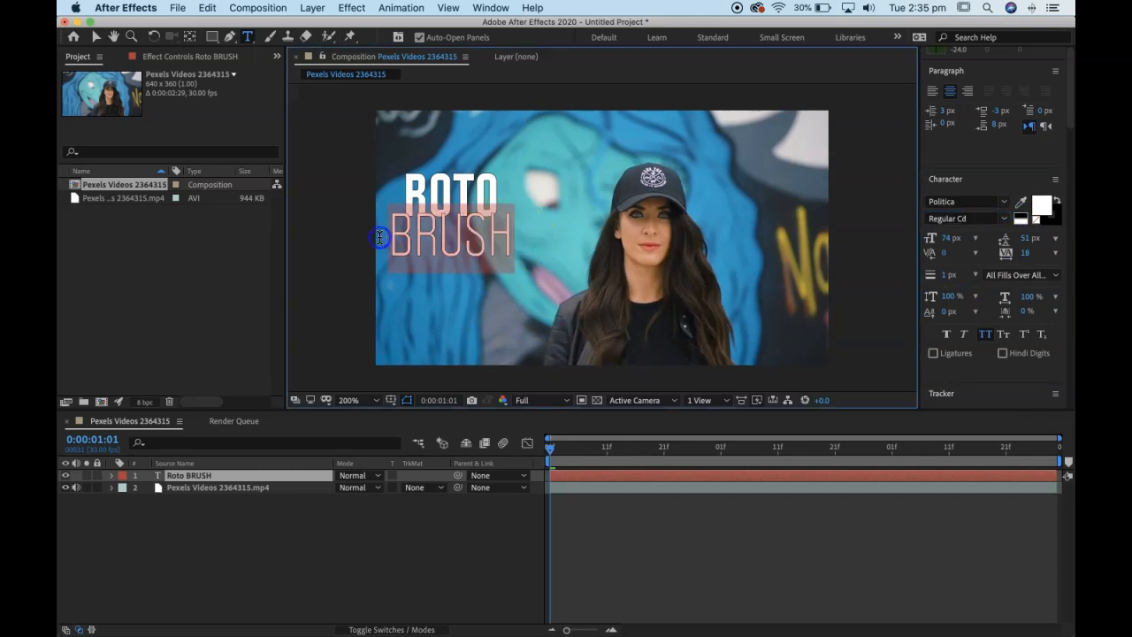
key("super+shift+comma")
key("super+shift+comma")
key("super+shift+comma")
key("super+shift+comma")
key("super+shift+comma")
key("super+shift+comma")
key("super+shift+comma")
key("super+shift+comma")
key("super+shift+comma")
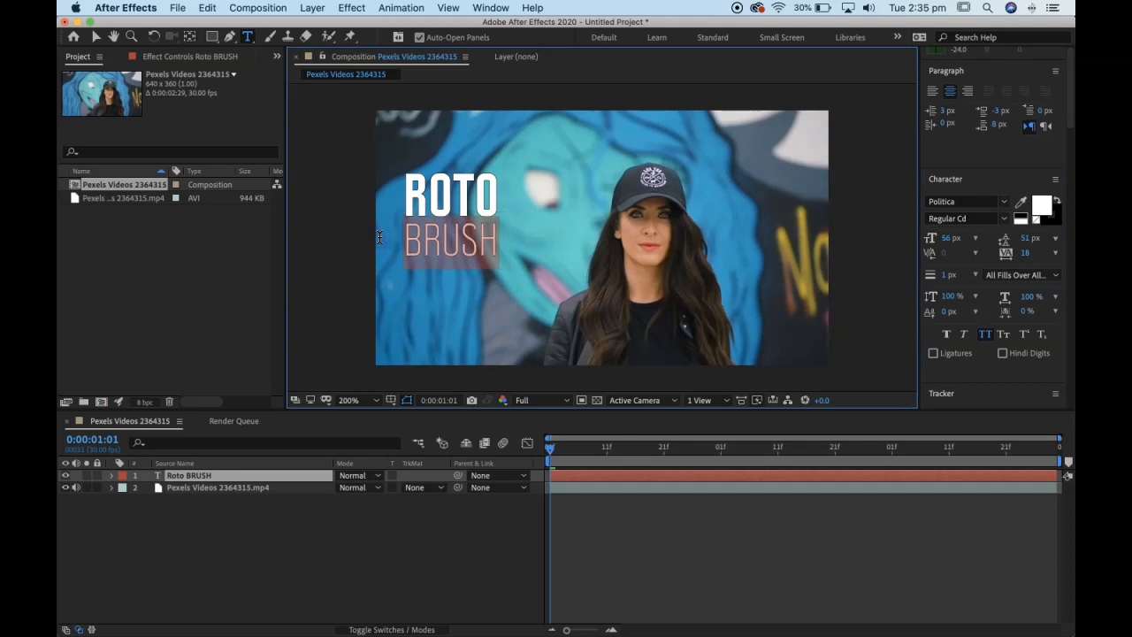
key("super+a")
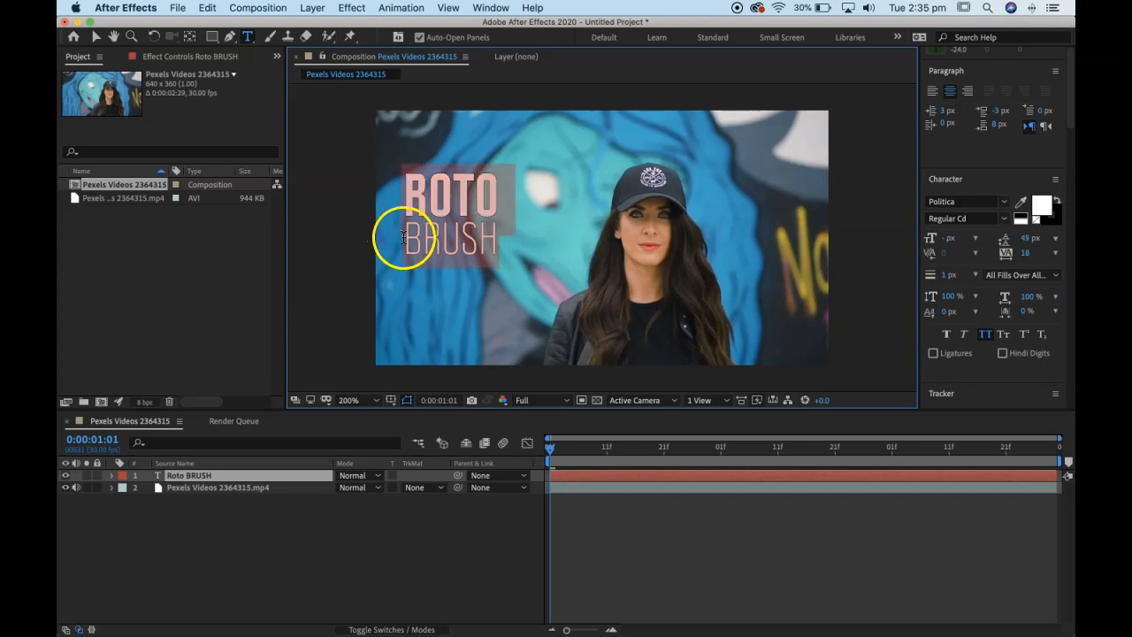
left_click(427, 237)
left_click_drag(393, 180, 385, 175)
Step: Move the title closer to the woman and scale the text layer to 184%
left_click(97, 37)
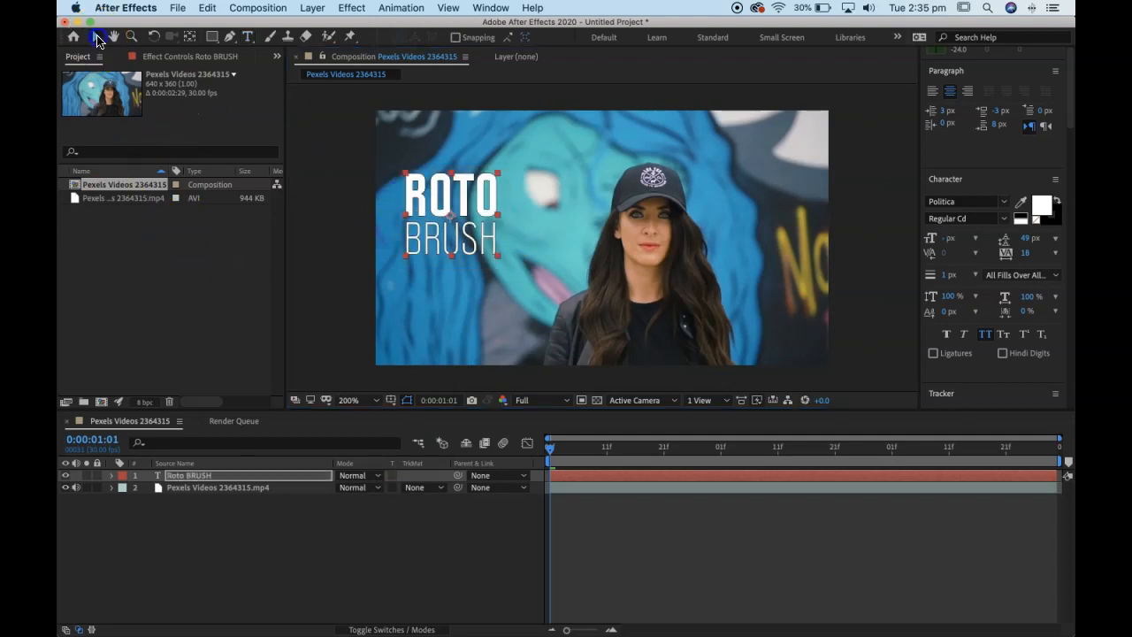
mouse_move(446, 194)
left_mouse_down()
mouse_move(525, 232)
mouse_move(507, 222)
left_mouse_up()
key("s")
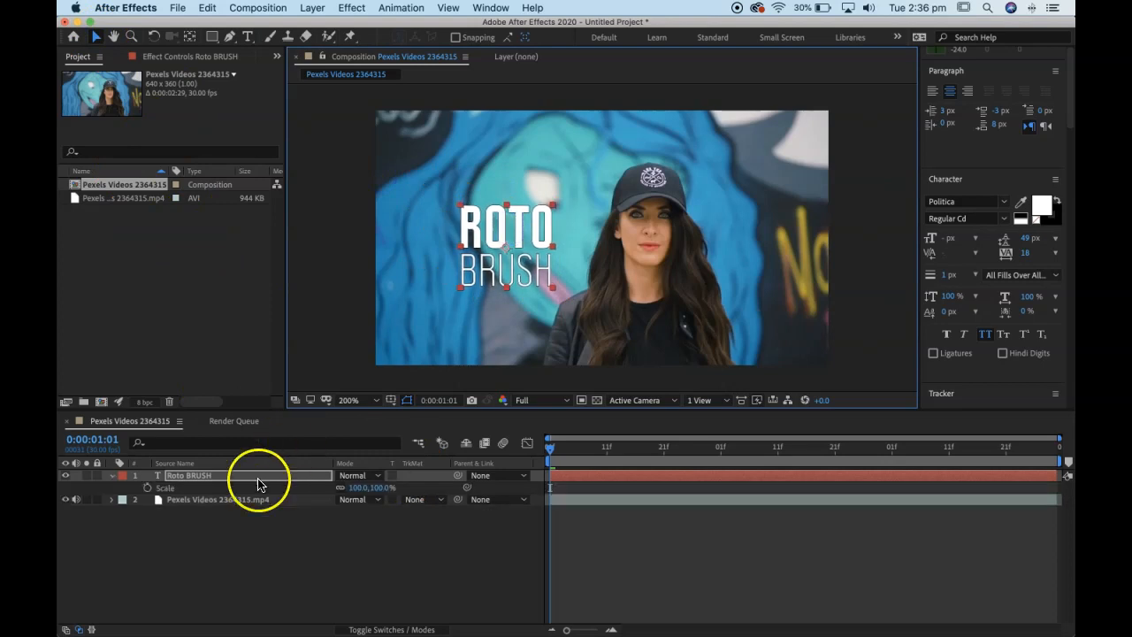
left_click_drag(371, 487, 426, 483)
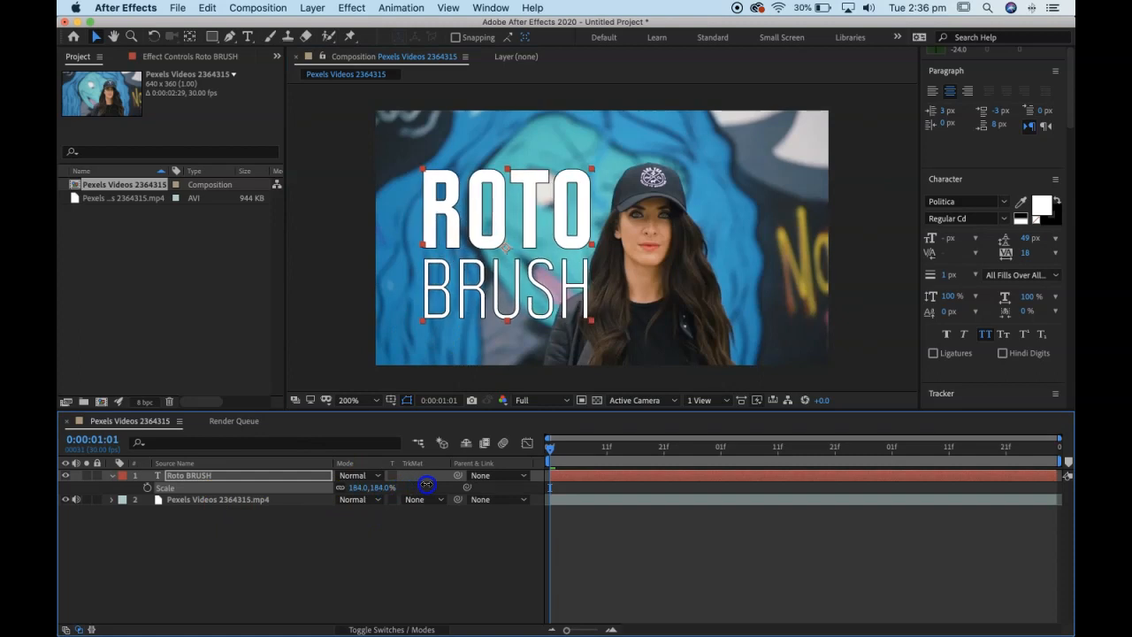
Step: Shift the video and title layers together to the right, keeping the title beside the woman
left_click(233, 500)
left_click(643, 304)
left_click_drag(643, 303, 681, 301)
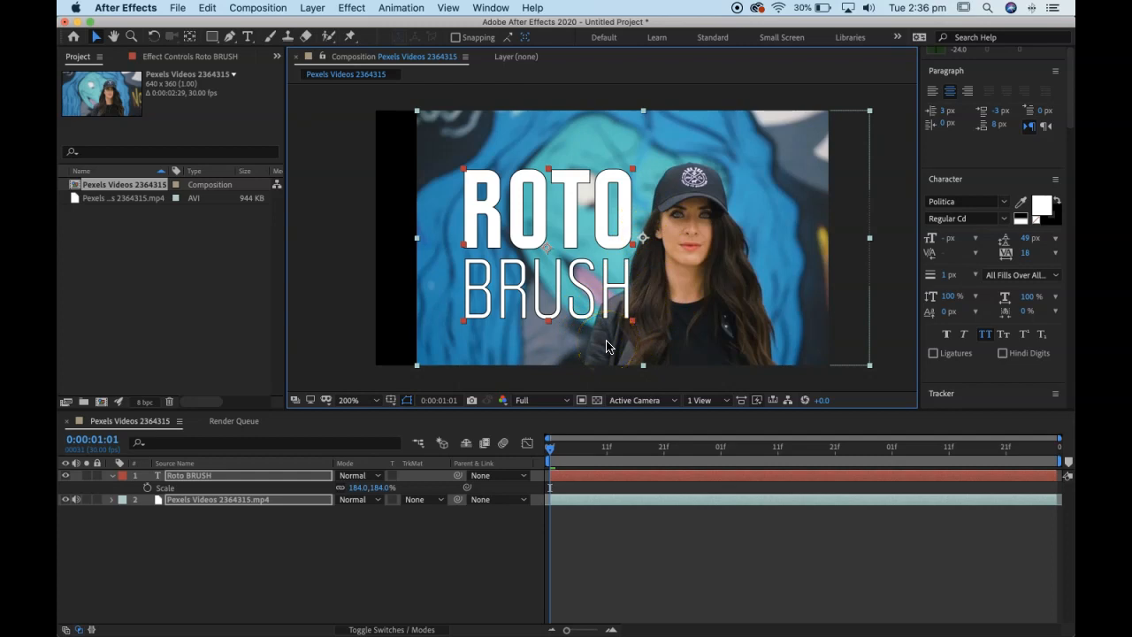
left_click(645, 542)
Step: Duplicate the video layer and hide the upper copy
left_click(192, 478)
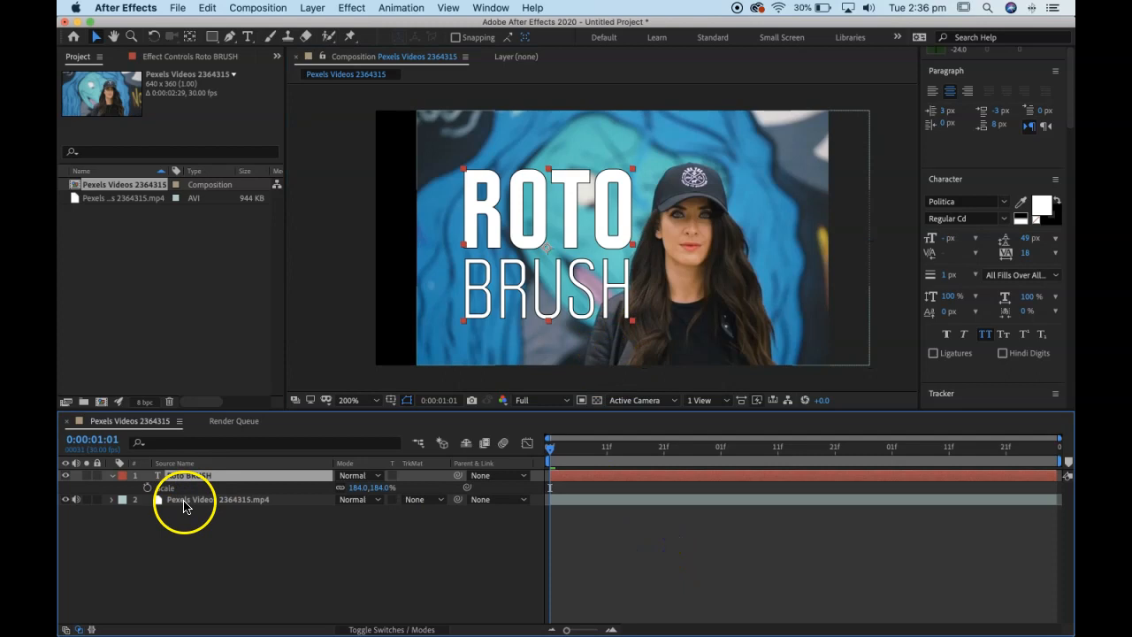
left_click(184, 501)
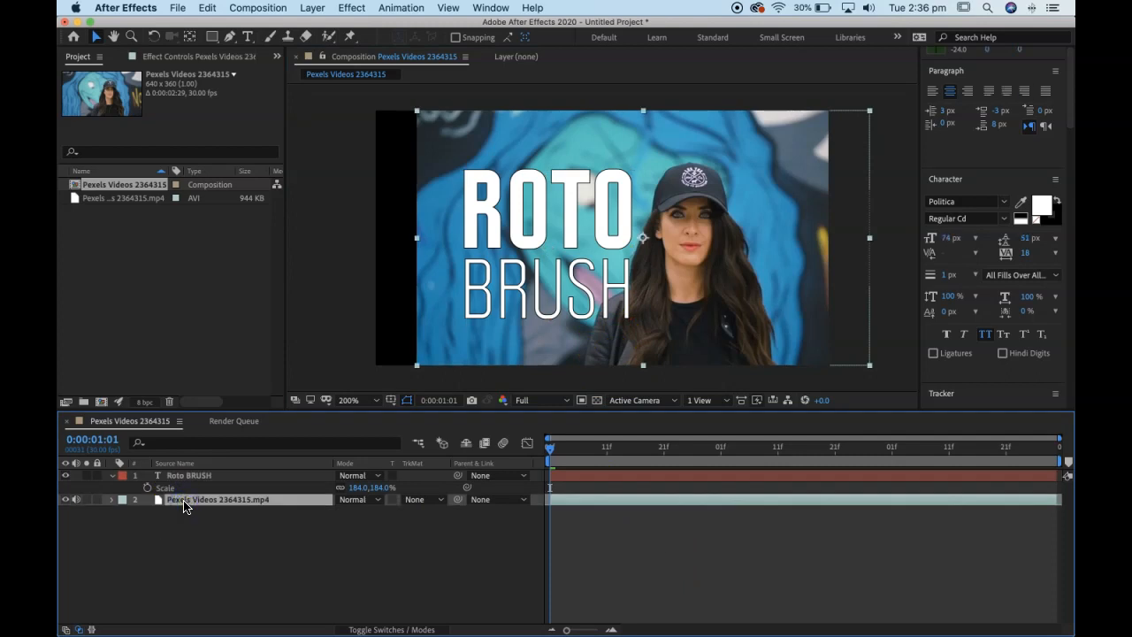
key("super+d")
left_click(198, 511)
left_click(66, 500)
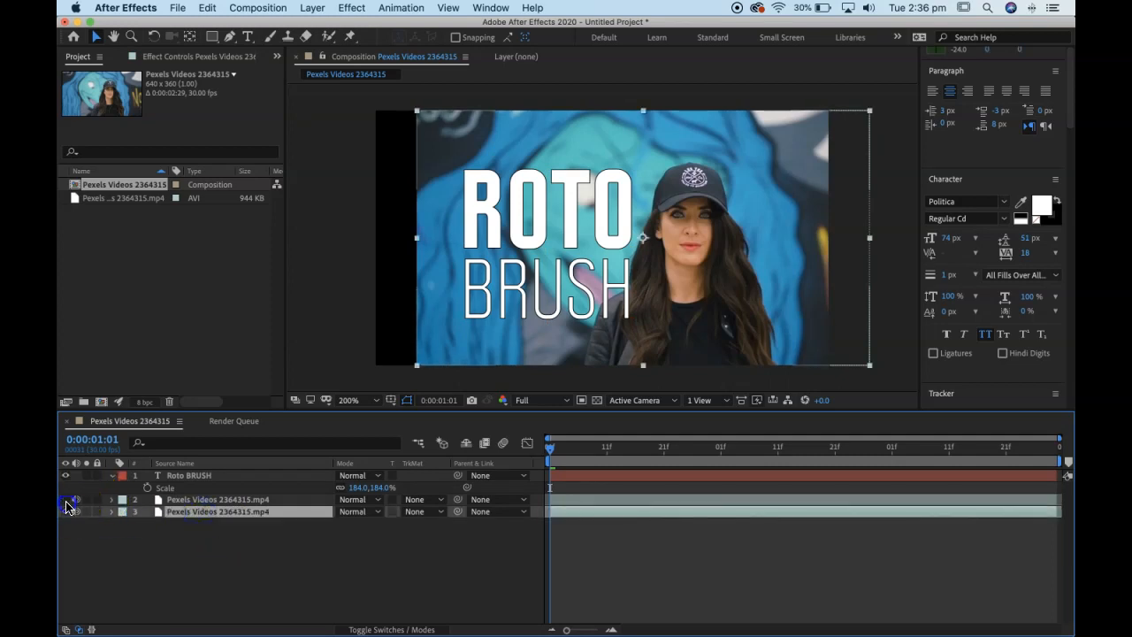
Step: Draw a rectangular mask on the lower video copy around the woman's side of the frame, extending well beyond the frame edges
left_click(180, 513)
left_click(359, 311)
key("comma")
key("comma")
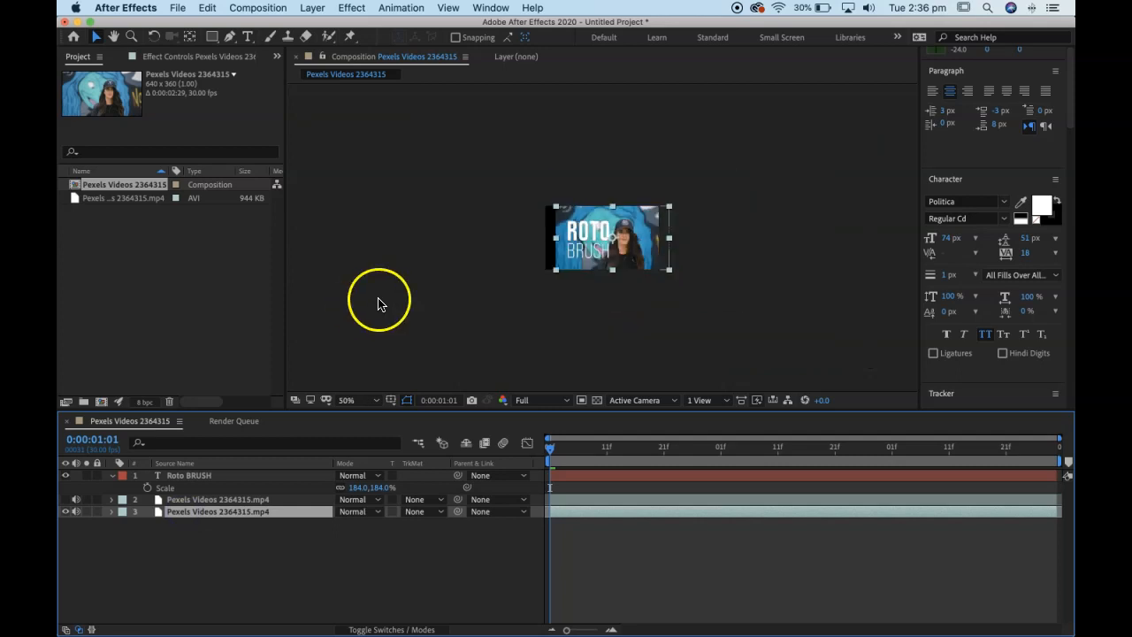
left_click(213, 42)
left_click(182, 515)
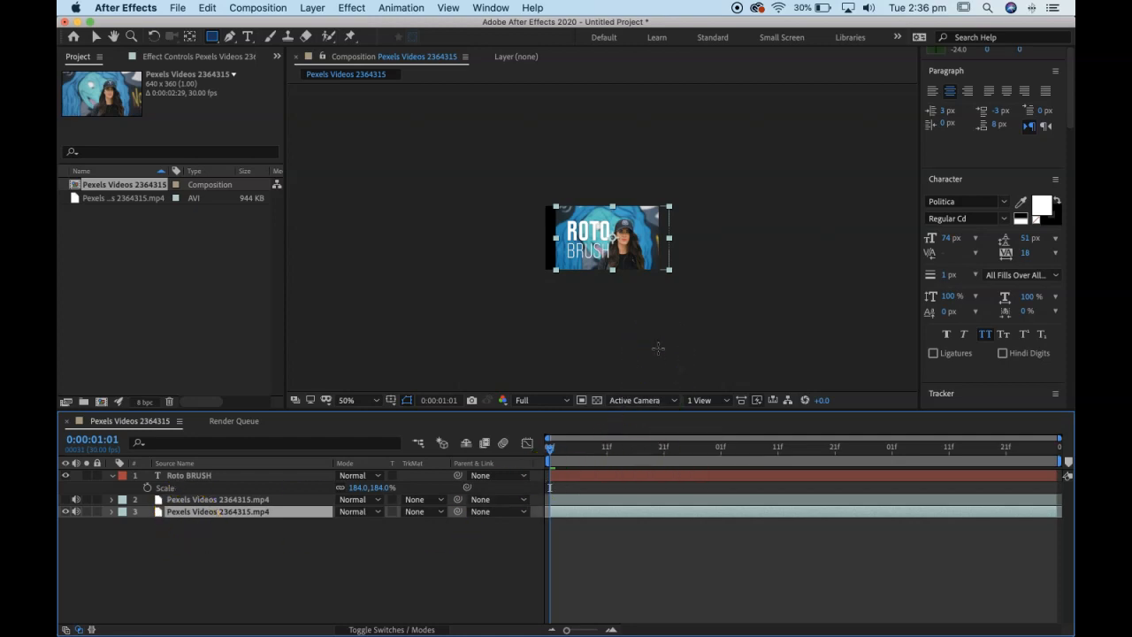
left_click(715, 186)
left_click_drag(715, 186, 589, 320)
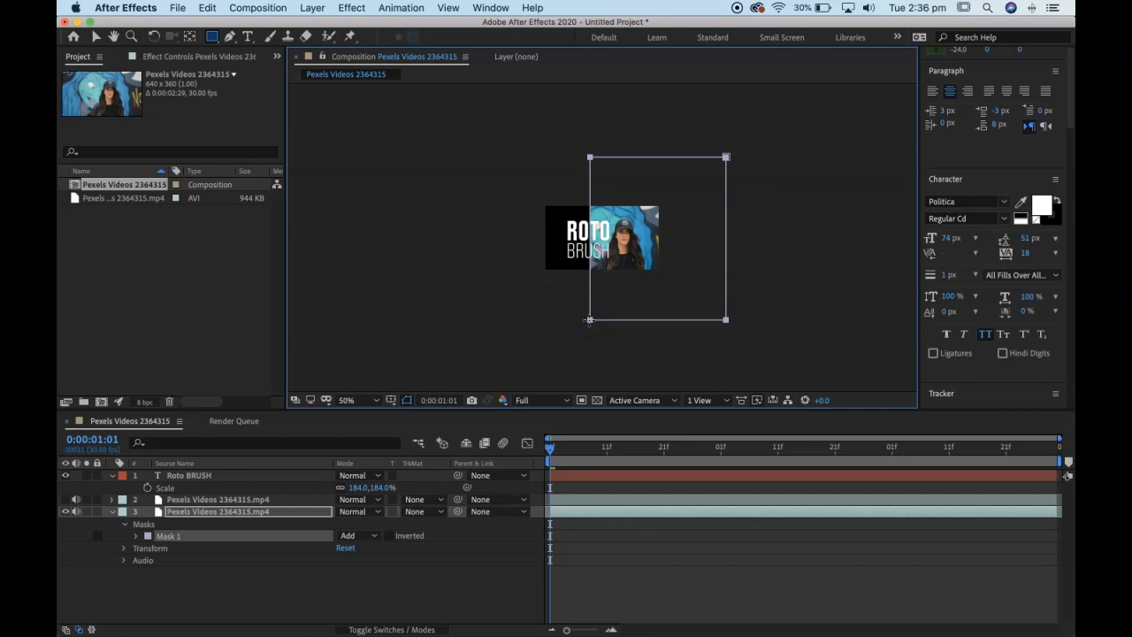
Step: Set the mask feather on the lower video copy to 153 pixels
key("period")
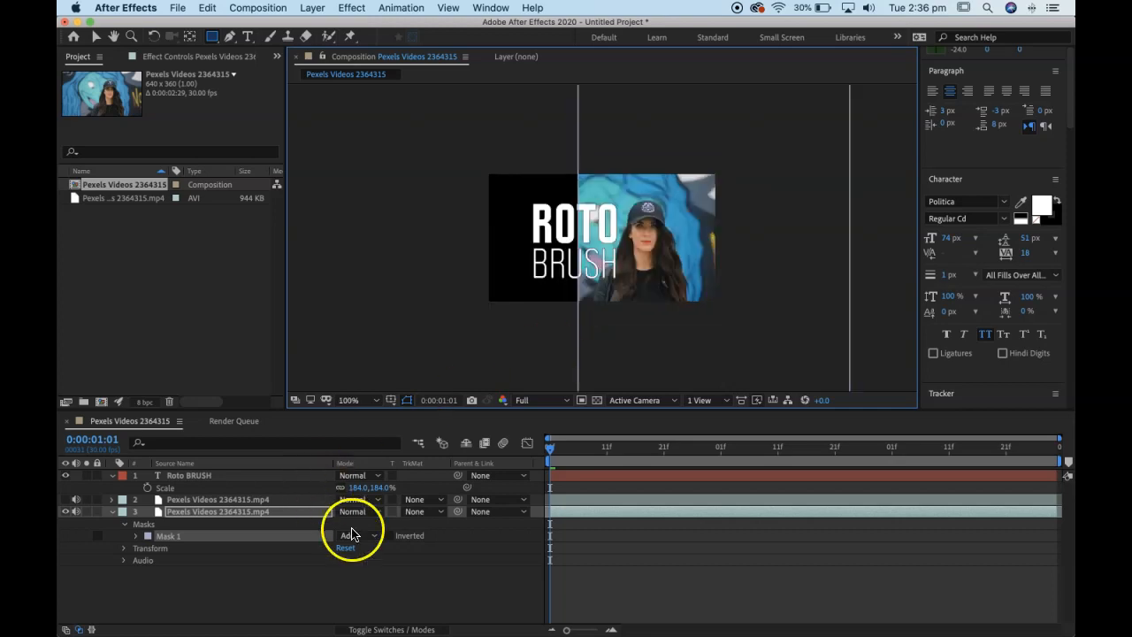
left_click(135, 536)
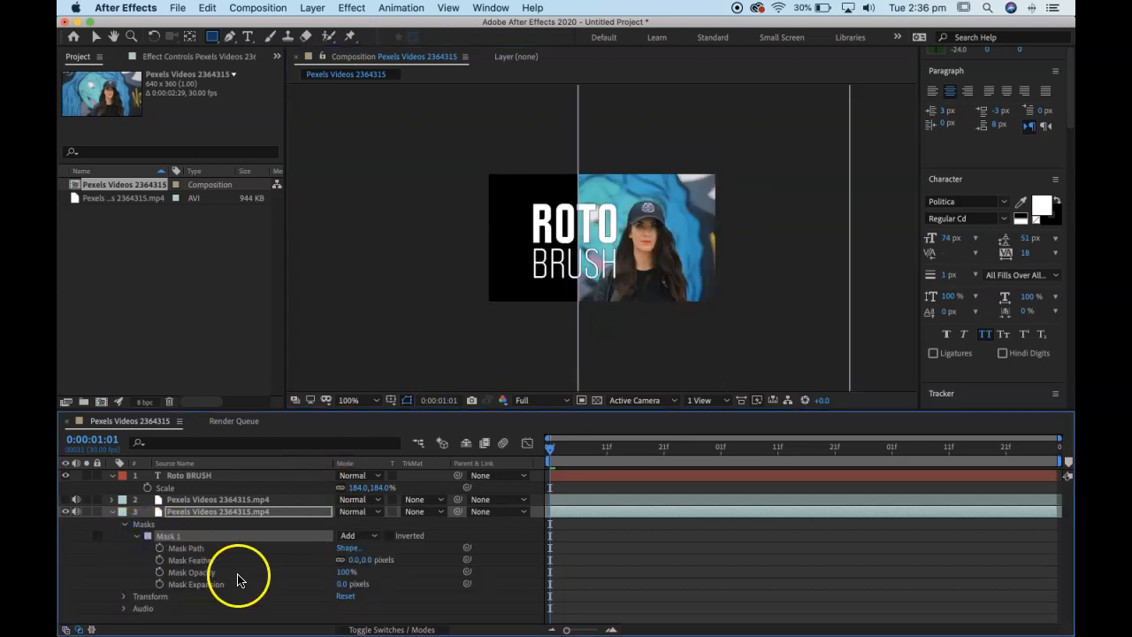
left_click_drag(361, 560, 427, 561)
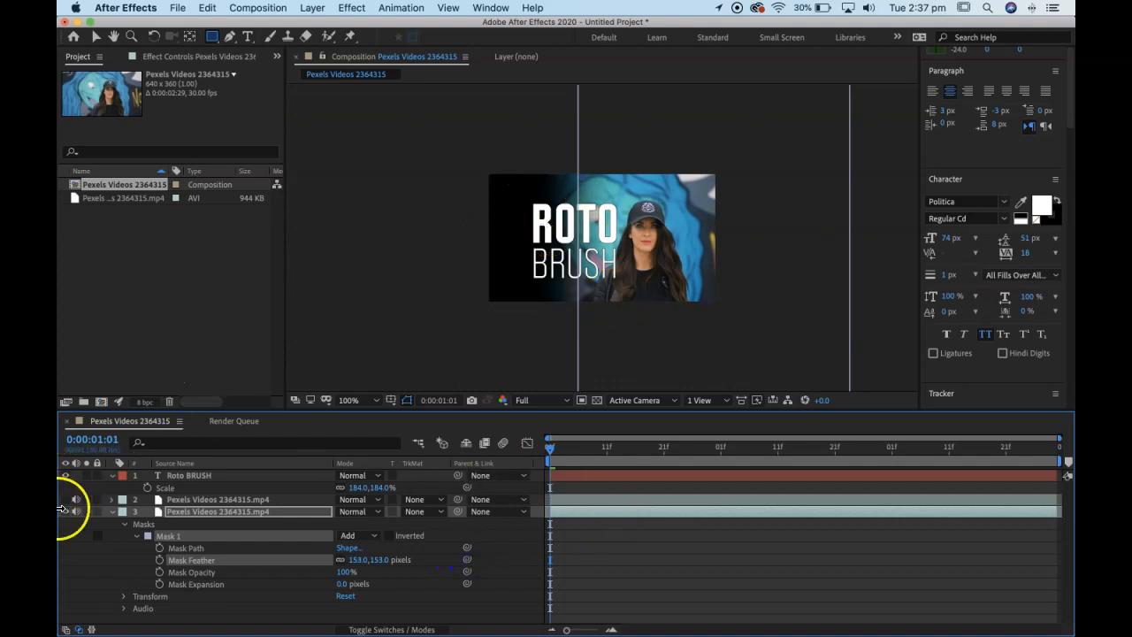
left_click(112, 511)
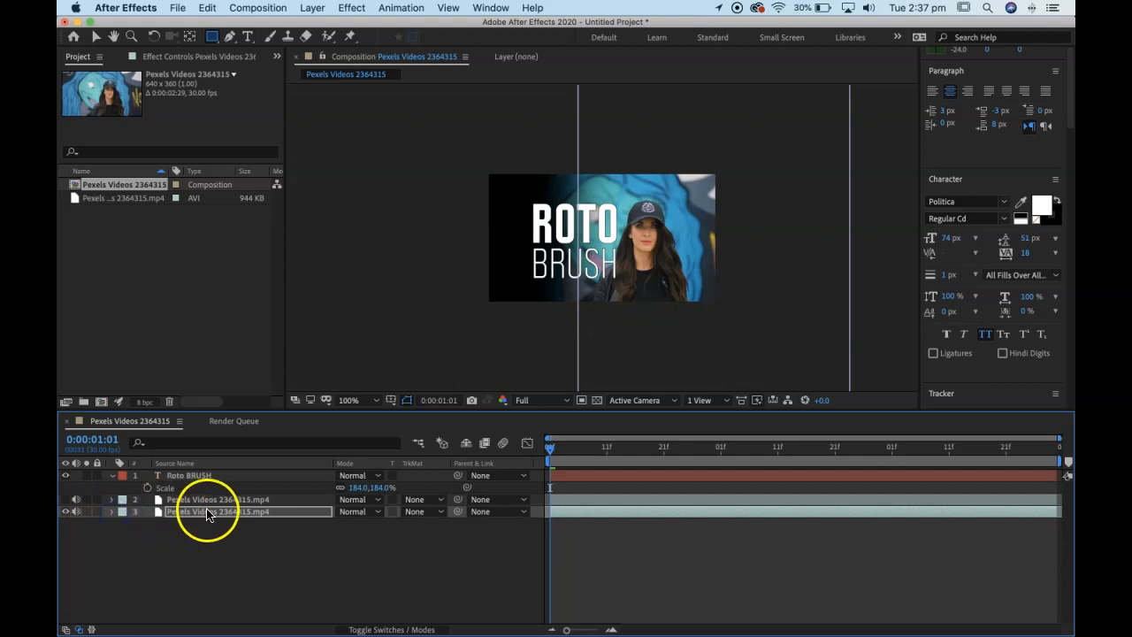
Step: Create a 640 × 360 px solid in a blue sampled from the mural and place it beneath all other layers
left_click(311, 8)
mouse_move(314, 25)
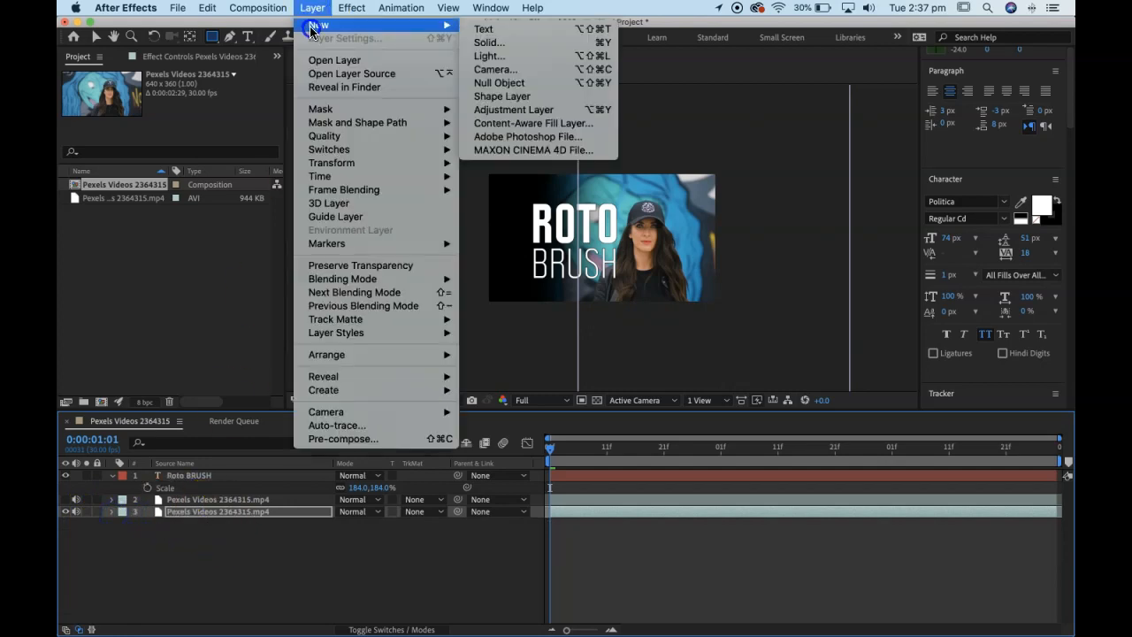
left_click(518, 40)
left_click(388, 262)
left_click_drag(1050, 145, 141, 119)
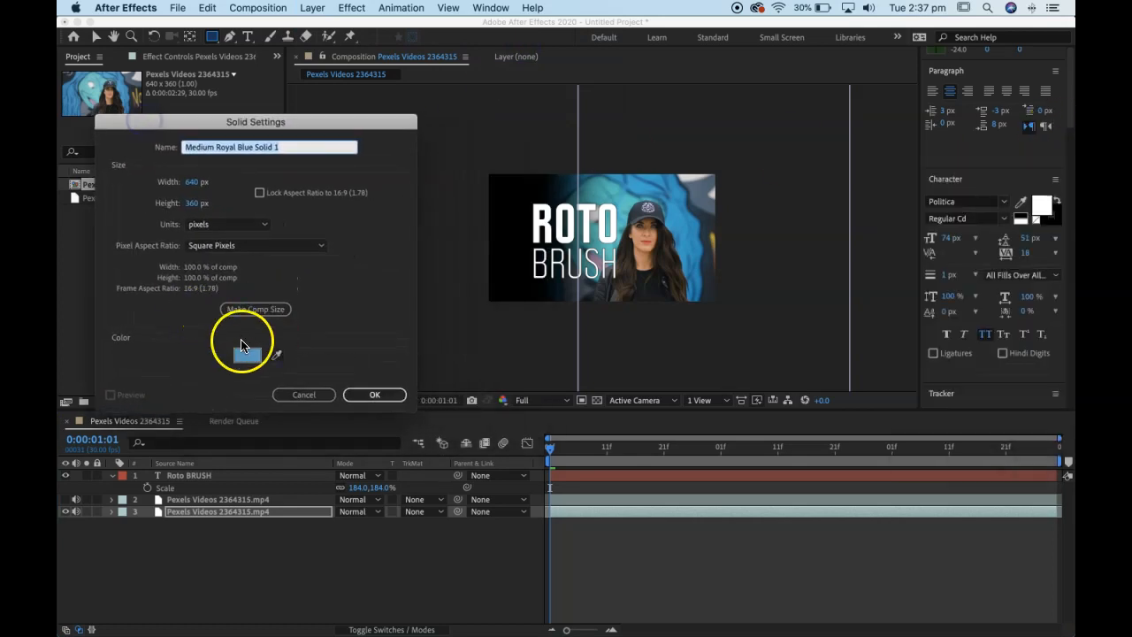
left_click(276, 355)
left_click(686, 210)
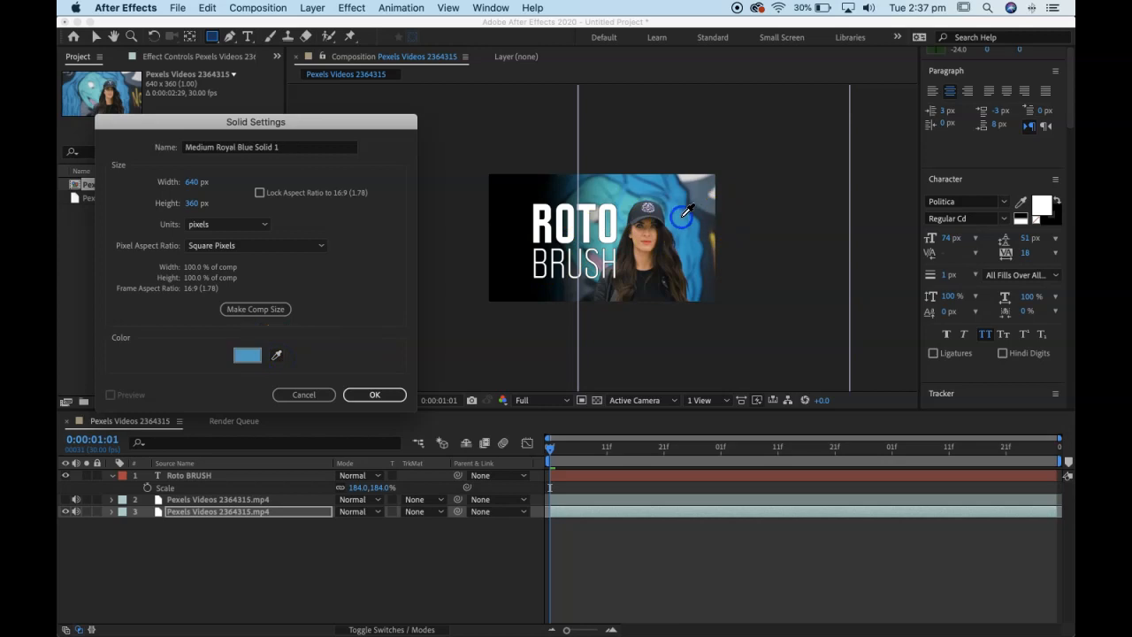
left_click(379, 394)
left_click_drag(222, 513, 224, 552)
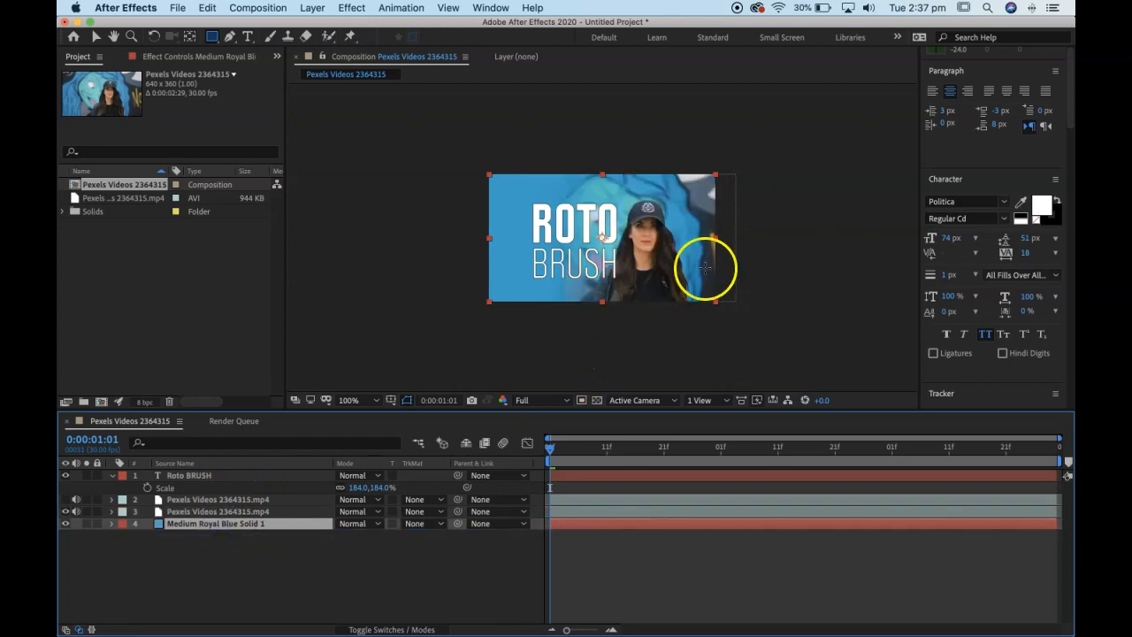
Step: Preview the composition to check how the feathered video blends into the blue background
left_click_drag(556, 449, 439, 442)
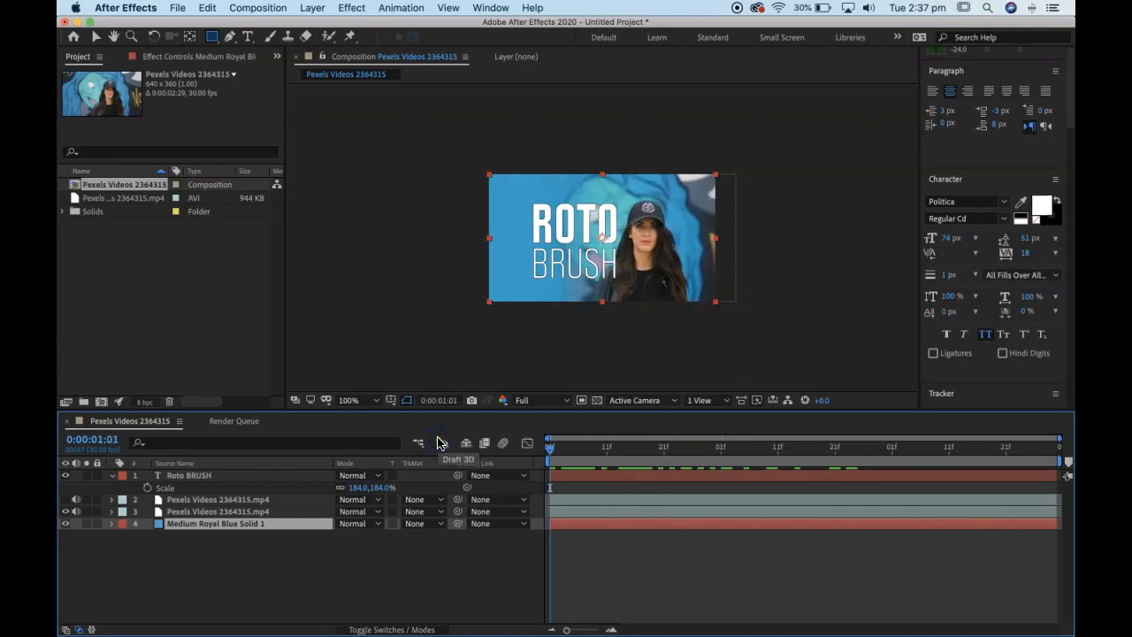
key("period")
left_click_drag(555, 452, 525, 423)
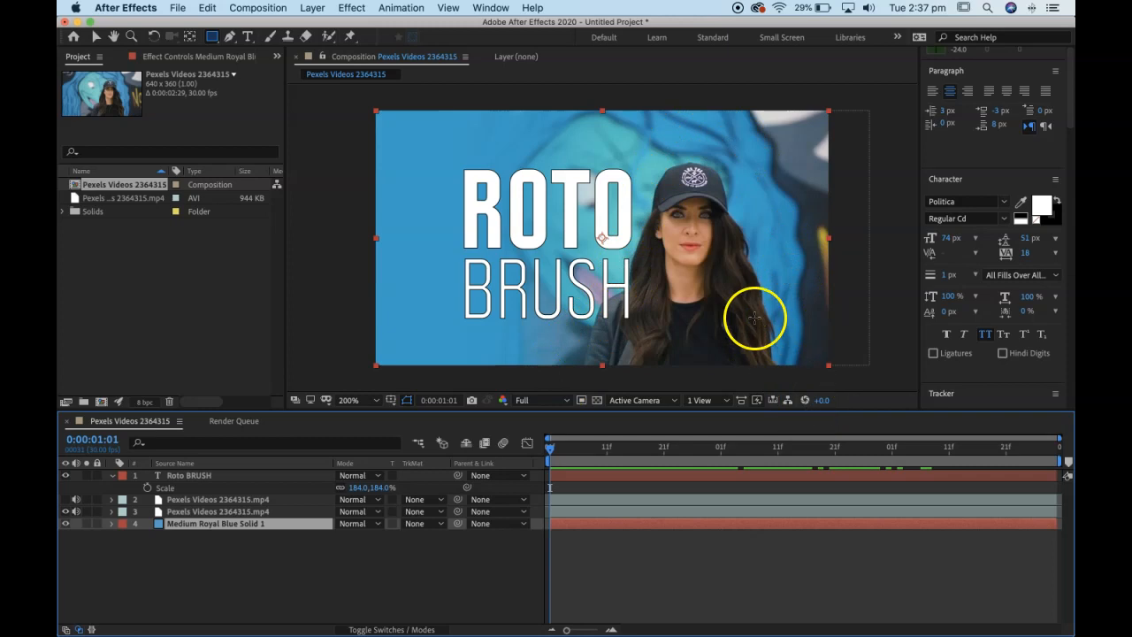
Step: Make the hidden video copy visible above the title layer and open it in the Layer viewer
left_click(203, 500)
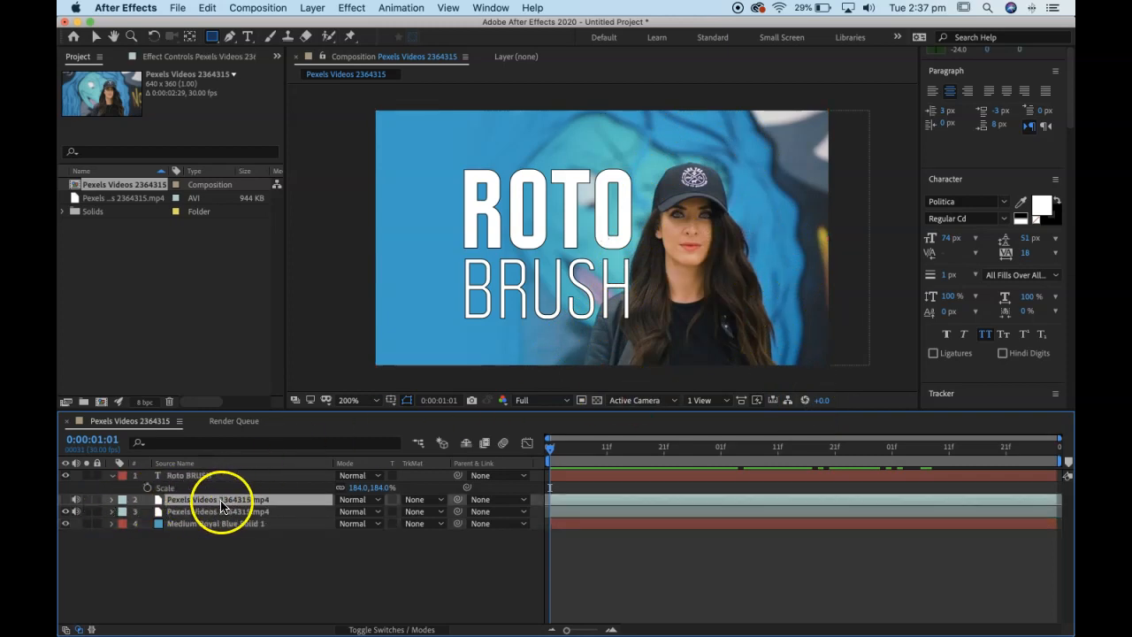
left_click(64, 499)
left_click_drag(197, 501, 196, 476)
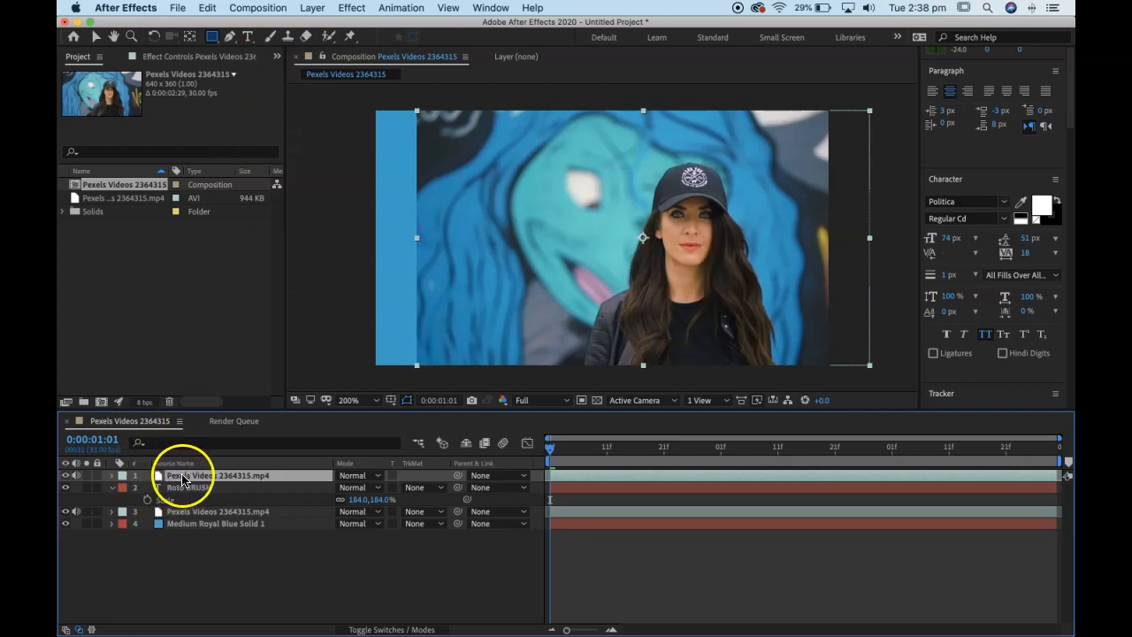
left_click(162, 477)
double_click(163, 478)
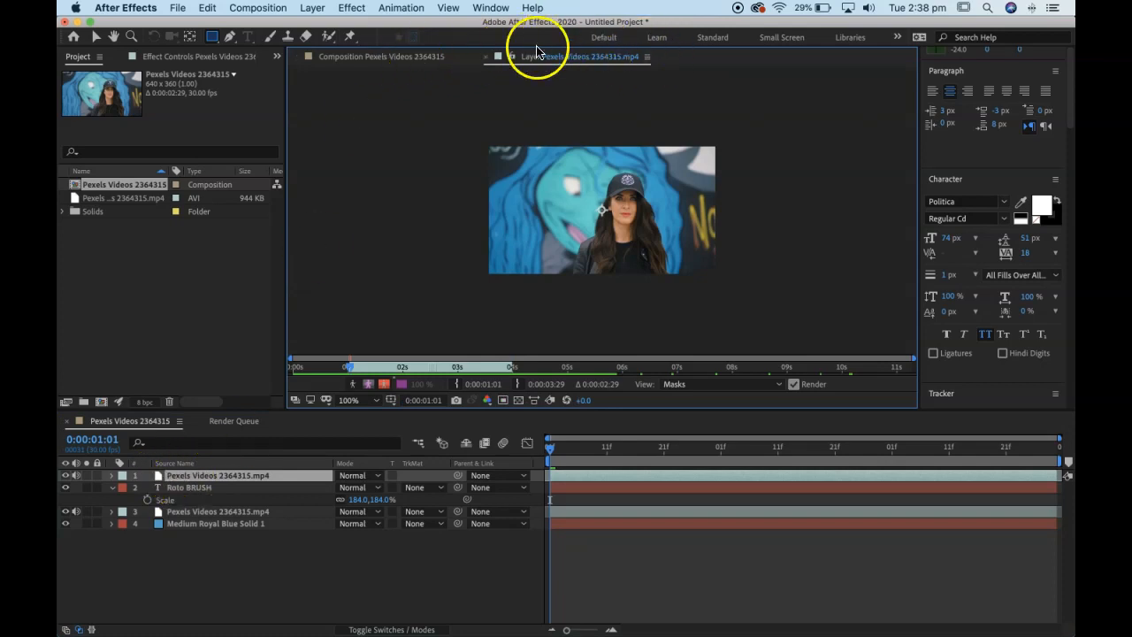
Step: Enlarge the Layer viewer showing the top video copy at 200% and activate the Roto Brush tool
key(".")
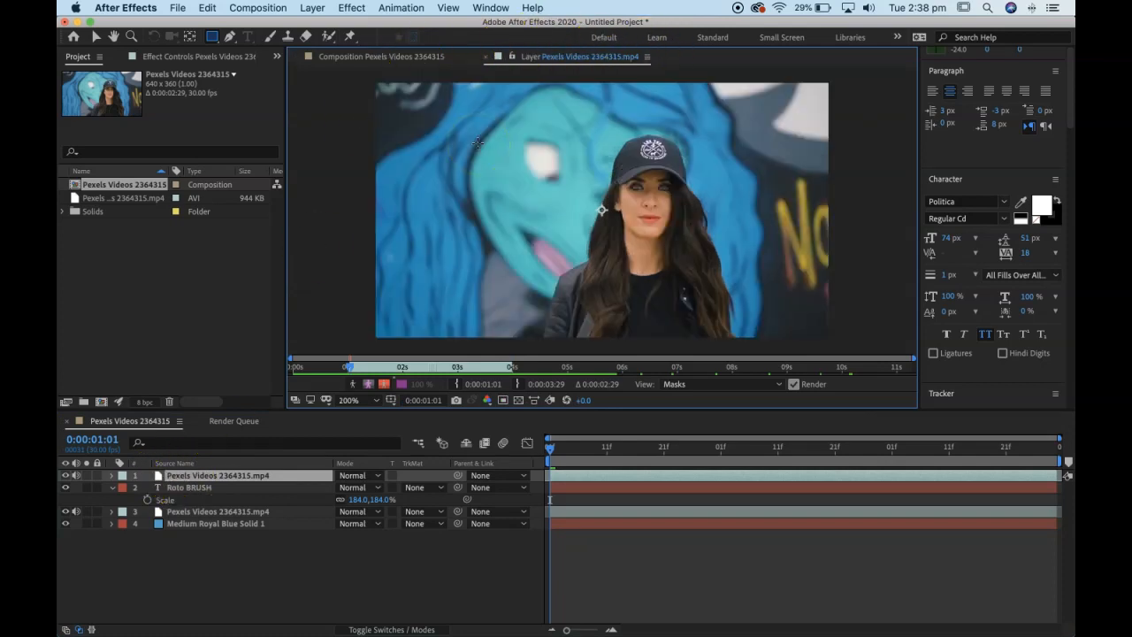
left_click_drag(827, 409, 829, 528)
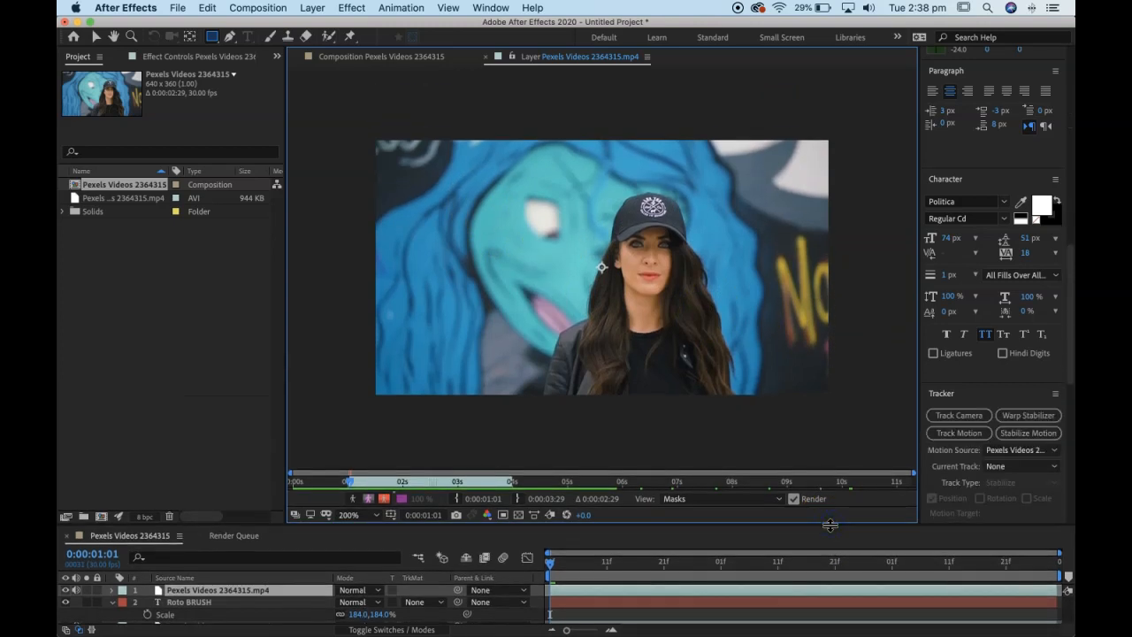
key(".")
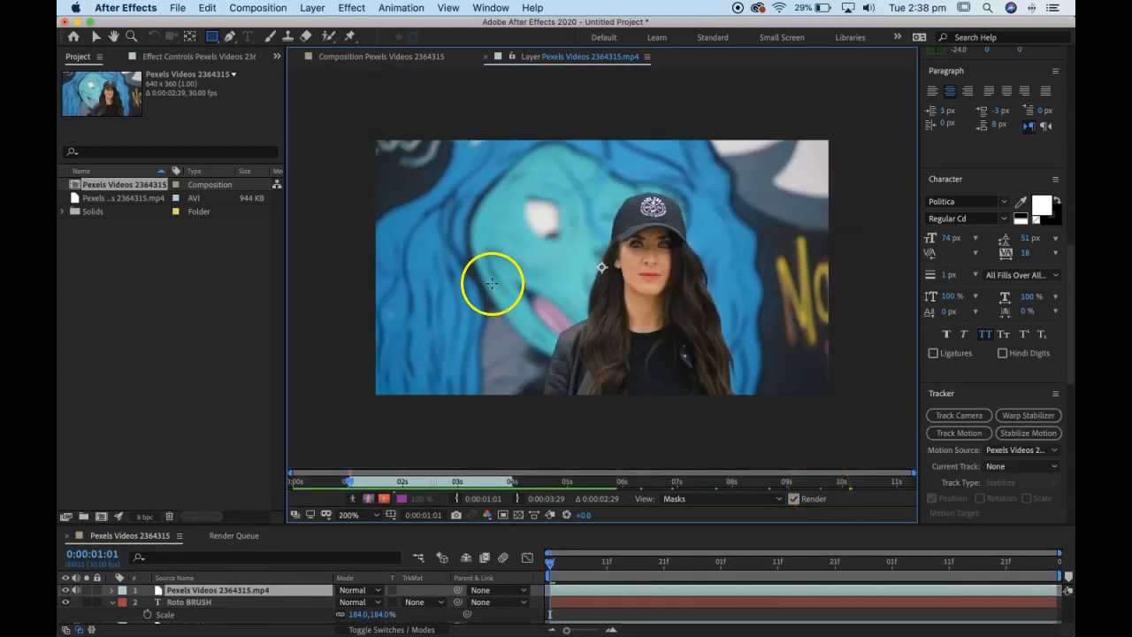
left_click(327, 39)
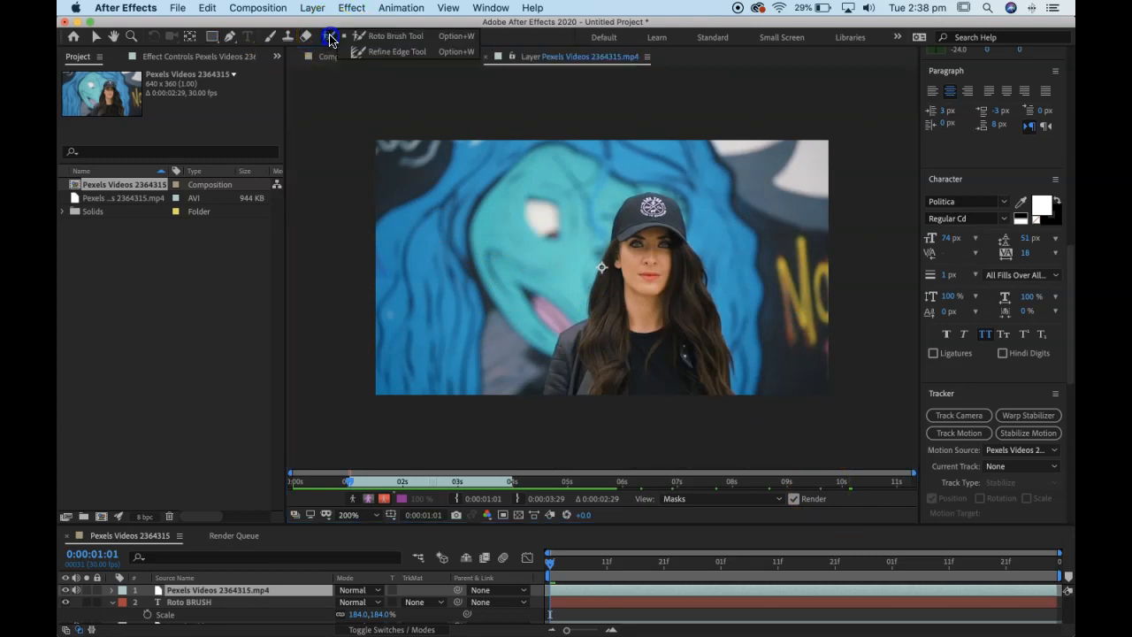
left_click_drag(330, 40, 371, 40)
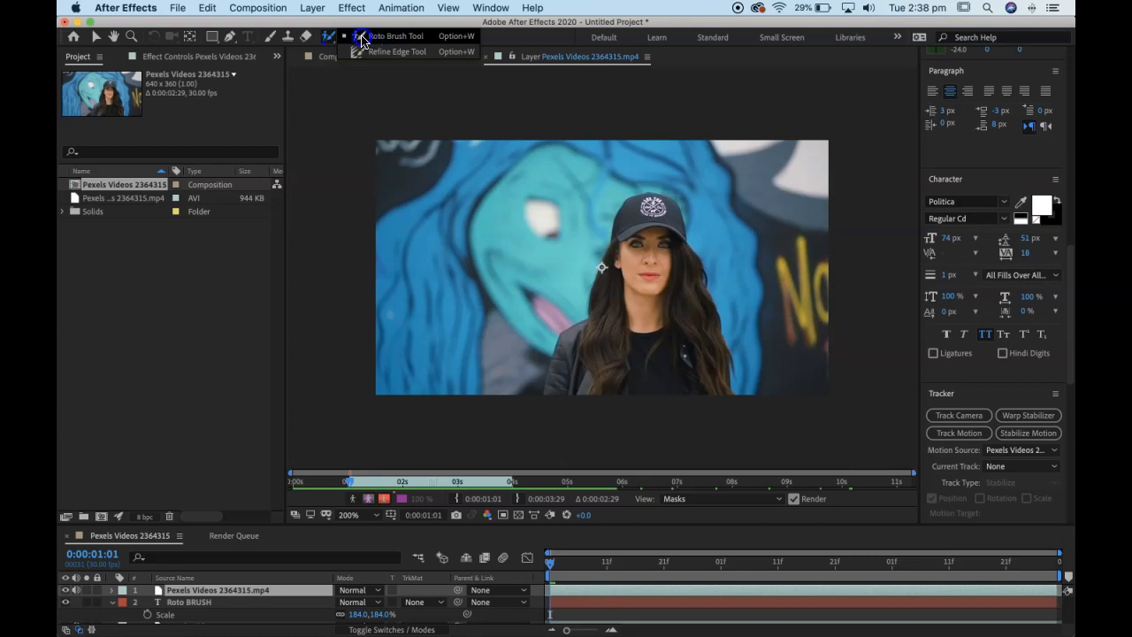
left_click_drag(360, 40, 358, 40)
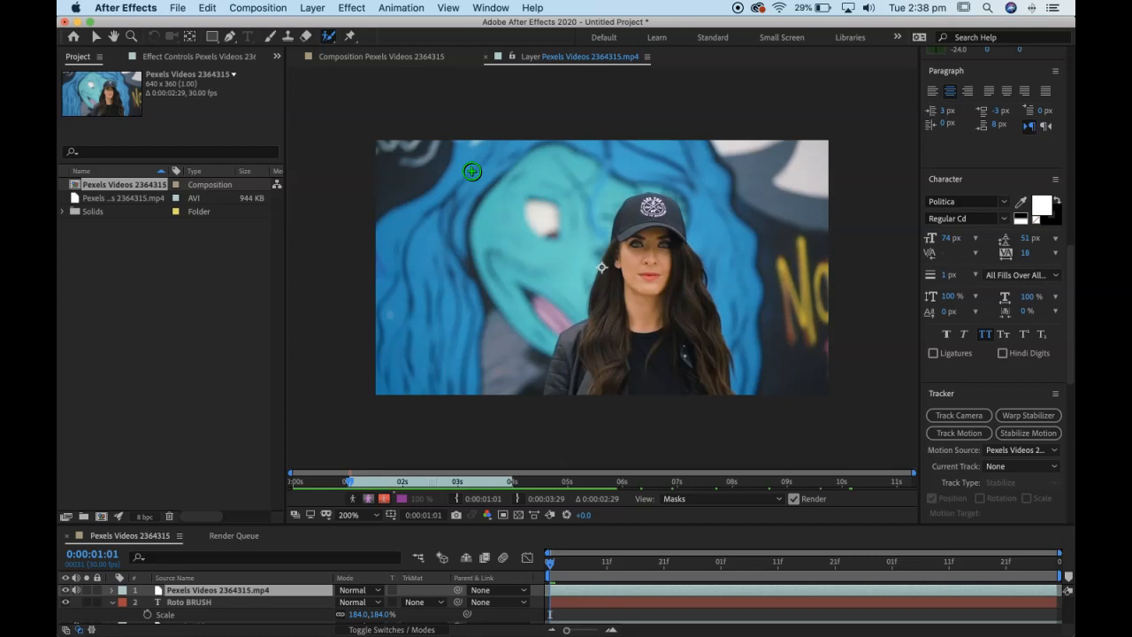
Step: Enlarge the Roto Brush tip to suit the woman's figure and keep the clip at its first frame, 0:00:01:01
key("period")
key("space")
left_click_drag(694, 364, 647, 291)
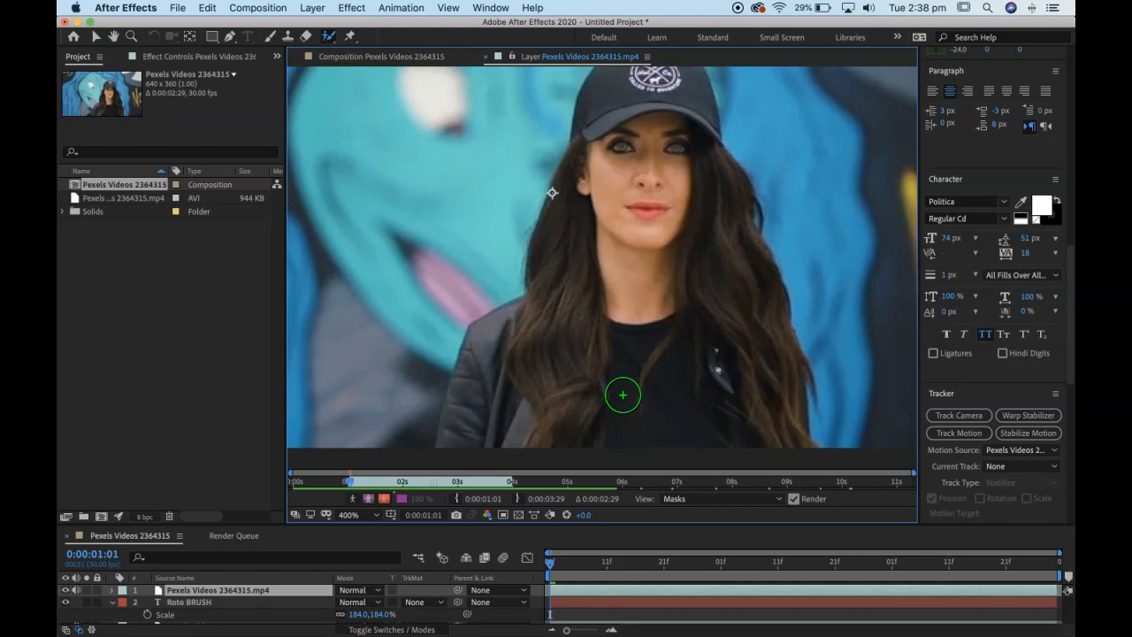
key("comma")
key("period")
key("comma")
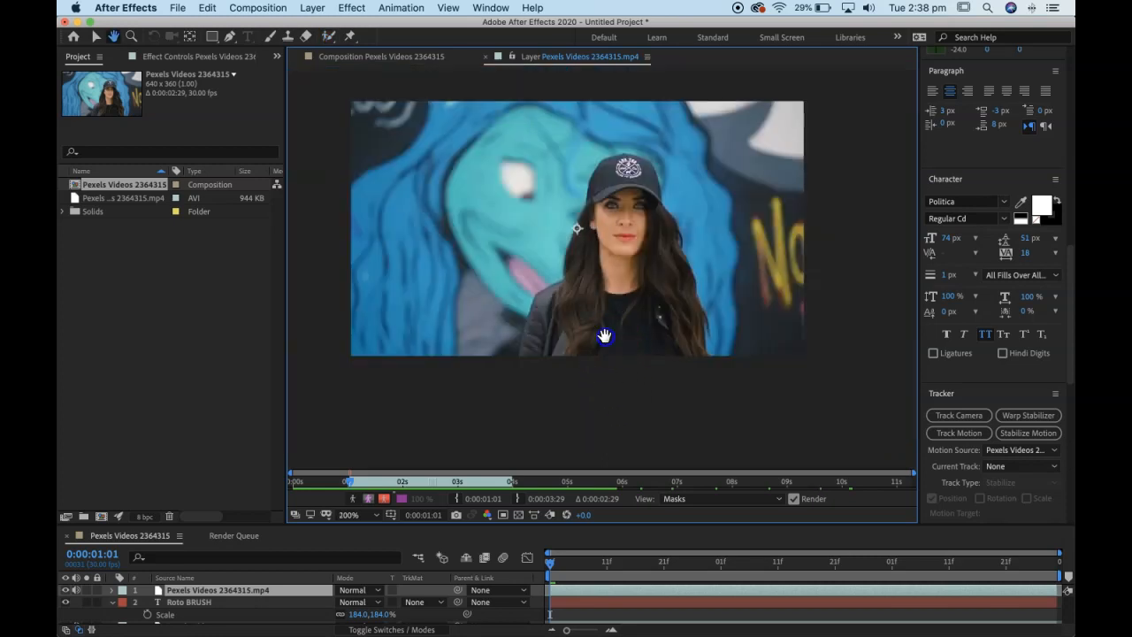
left_click_drag(602, 332, 636, 401)
left_click_drag(642, 358, 651, 337)
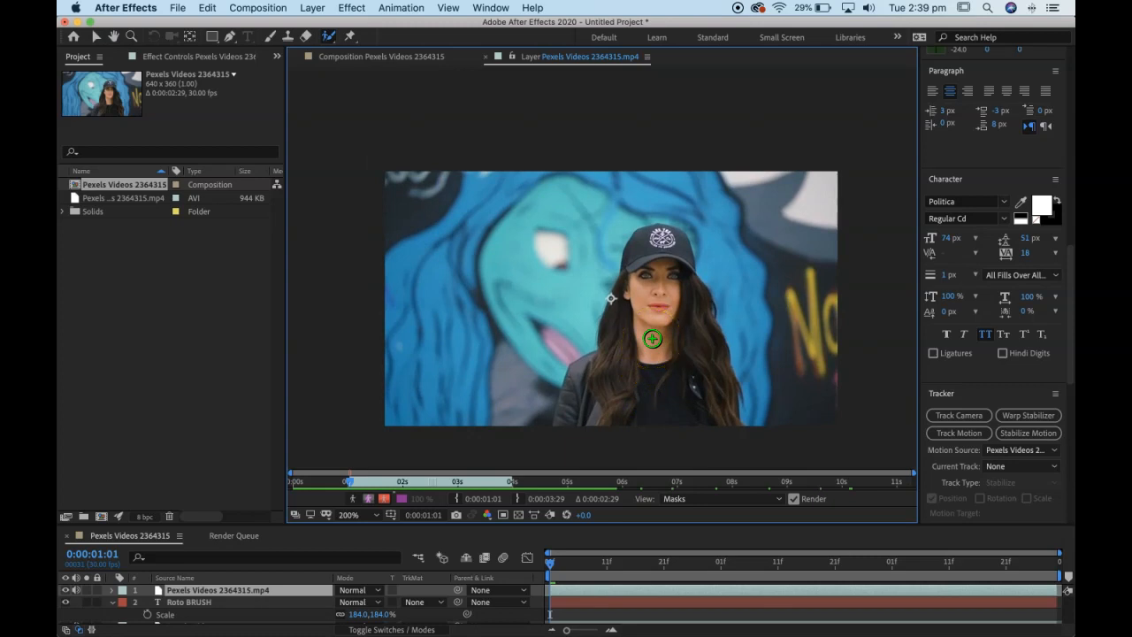
mouse_move(668, 370)
left_mouse_down()
mouse_move(663, 349)
mouse_move(668, 359)
left_mouse_up()
mouse_move(702, 391)
left_mouse_down()
mouse_move(723, 372)
mouse_move(628, 284)
mouse_move(664, 240)
mouse_move(647, 260)
mouse_move(622, 365)
left_mouse_up()
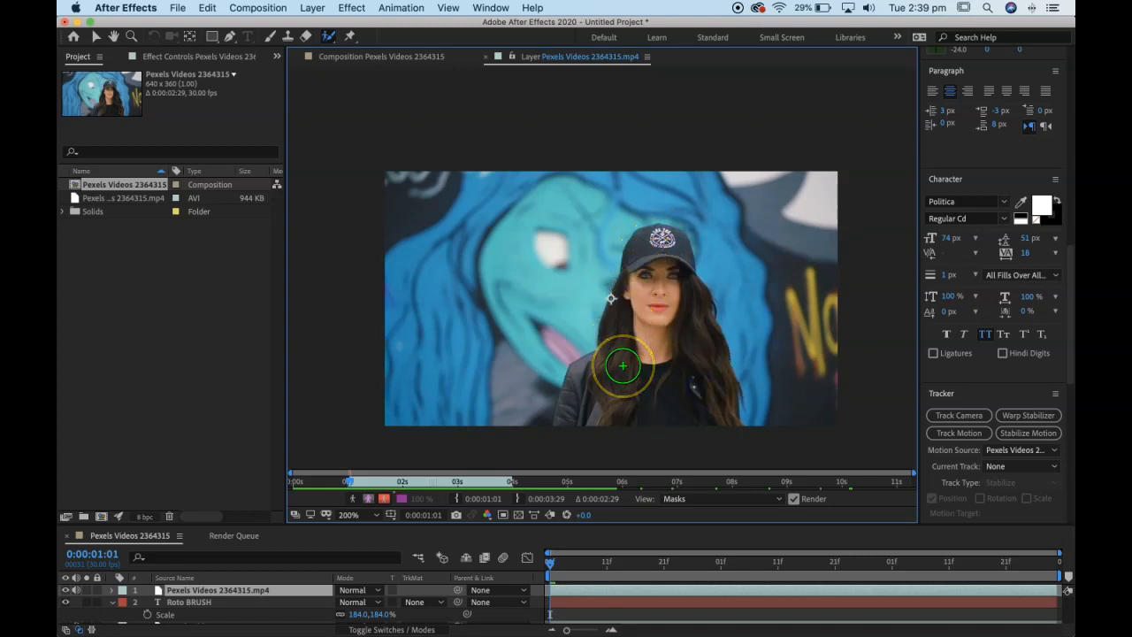
left_click(724, 314)
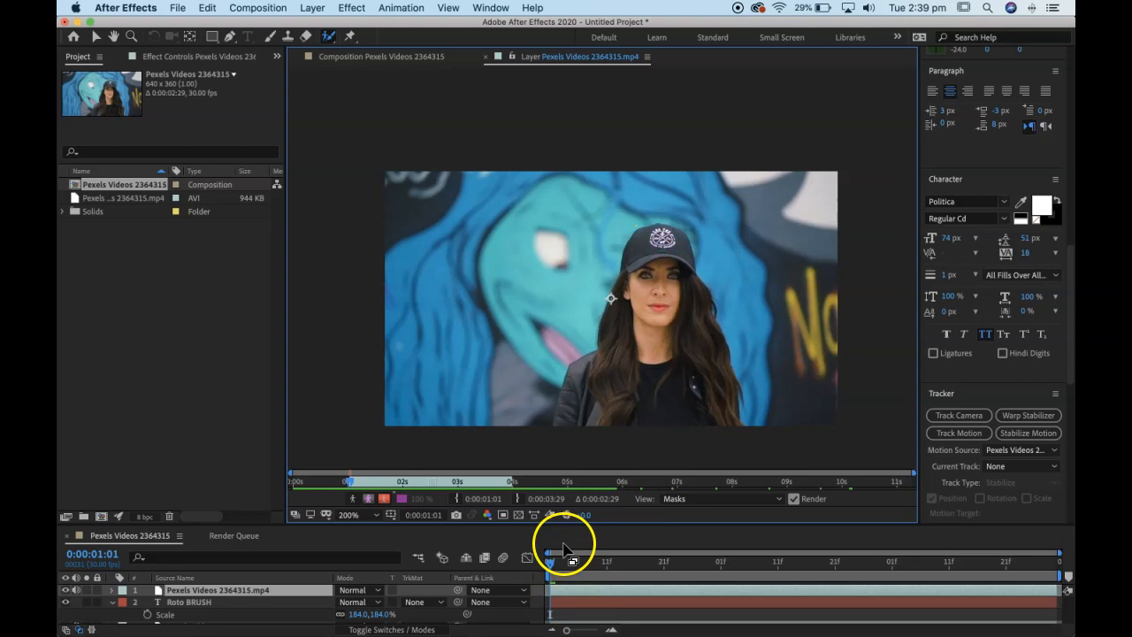
left_click_drag(552, 565, 492, 540)
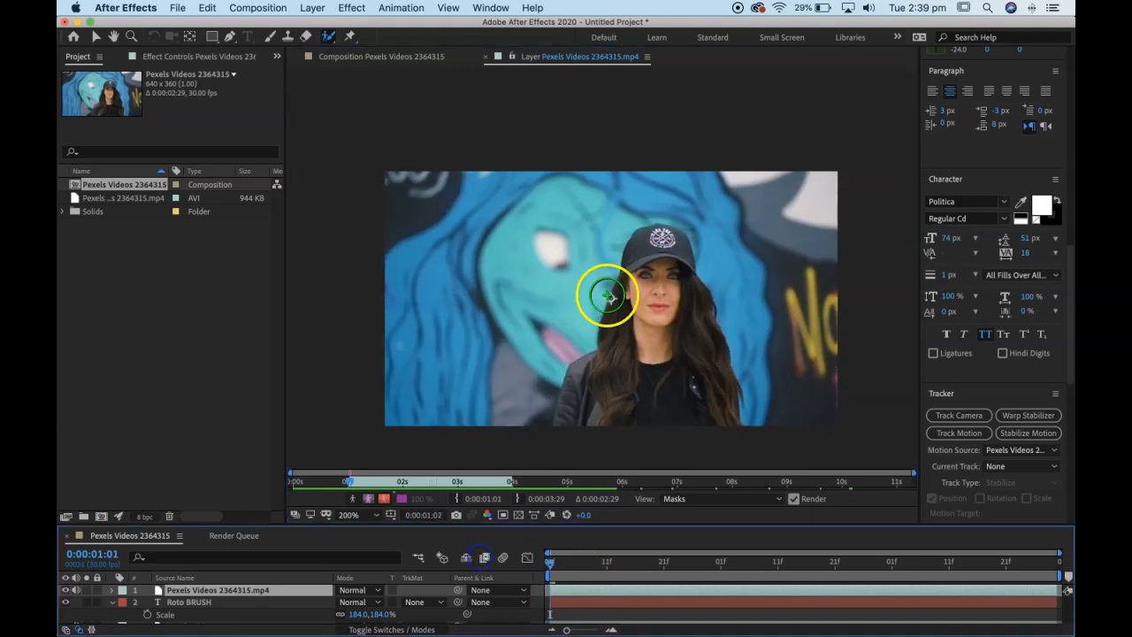
Step: Paint a Roto Brush foreground stroke covering the woman's cap, face, hair and jacket
left_click_drag(659, 249, 657, 243)
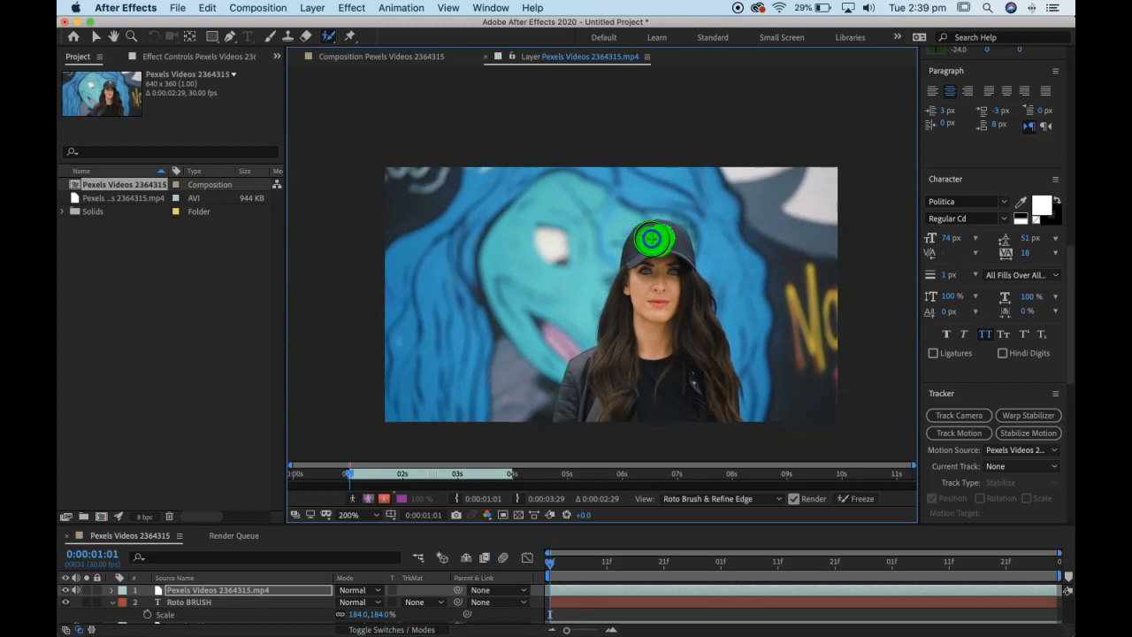
mouse_move(638, 259)
left_mouse_down()
mouse_move(615, 360)
mouse_move(587, 371)
mouse_move(570, 426)
mouse_move(638, 320)
mouse_move(661, 247)
left_mouse_up()
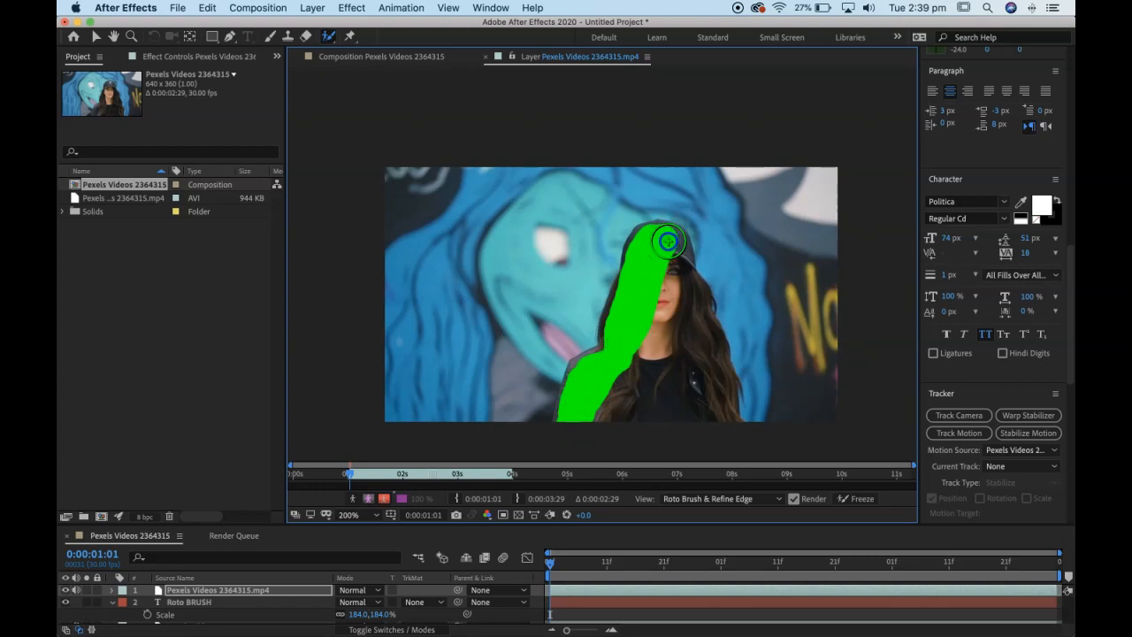
mouse_move(672, 243)
left_mouse_down()
mouse_move(724, 427)
mouse_move(705, 411)
mouse_move(664, 271)
mouse_move(644, 359)
mouse_move(604, 420)
mouse_move(693, 416)
mouse_move(667, 352)
mouse_move(654, 386)
mouse_move(635, 384)
mouse_move(643, 403)
mouse_move(665, 398)
mouse_move(672, 383)
mouse_move(619, 409)
mouse_move(646, 367)
mouse_move(631, 333)
mouse_move(614, 331)
mouse_move(625, 300)
mouse_move(623, 332)
left_mouse_up()
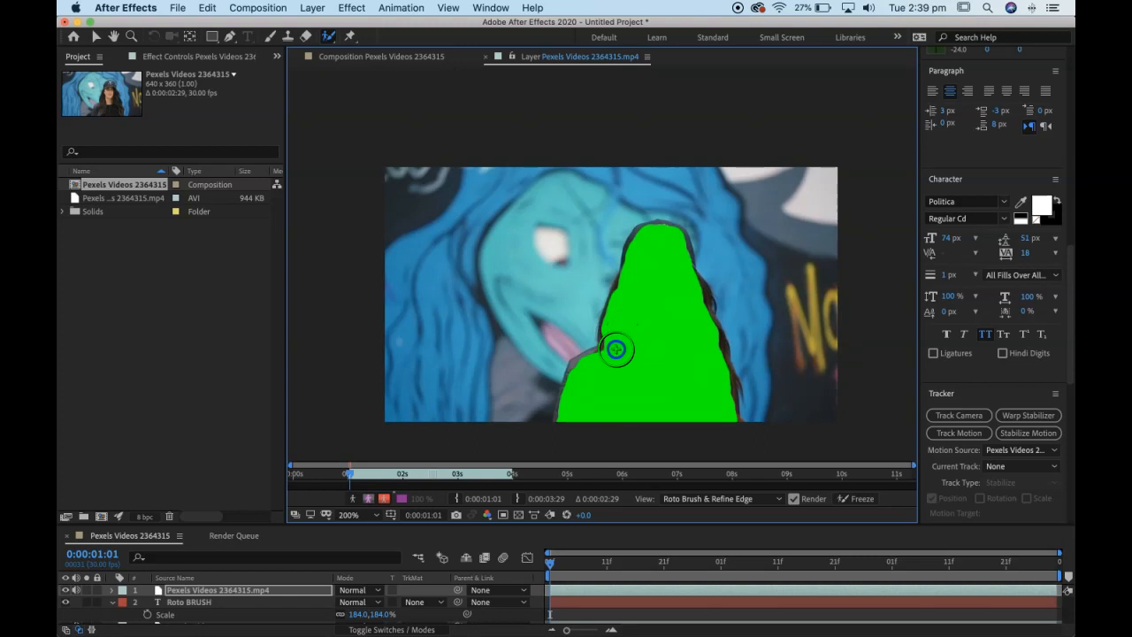
mouse_move(587, 372)
left_mouse_down()
mouse_move(636, 379)
mouse_move(688, 297)
mouse_move(710, 347)
left_mouse_up()
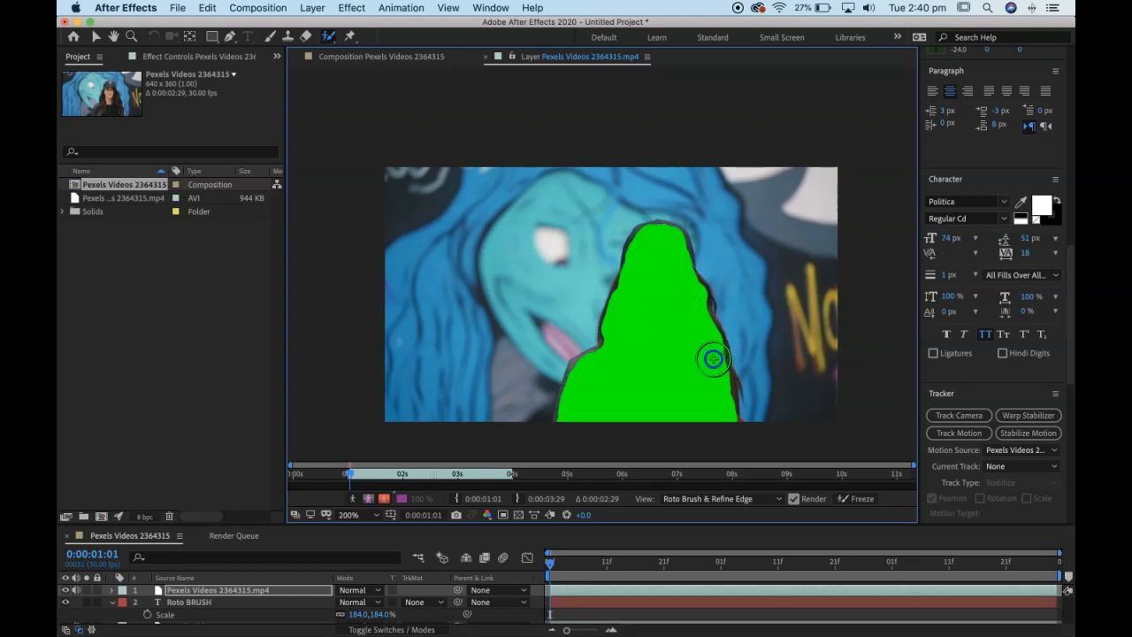
mouse_move(709, 382)
left_mouse_down()
mouse_move(669, 348)
mouse_move(571, 384)
mouse_move(529, 446)
mouse_move(523, 433)
left_mouse_up()
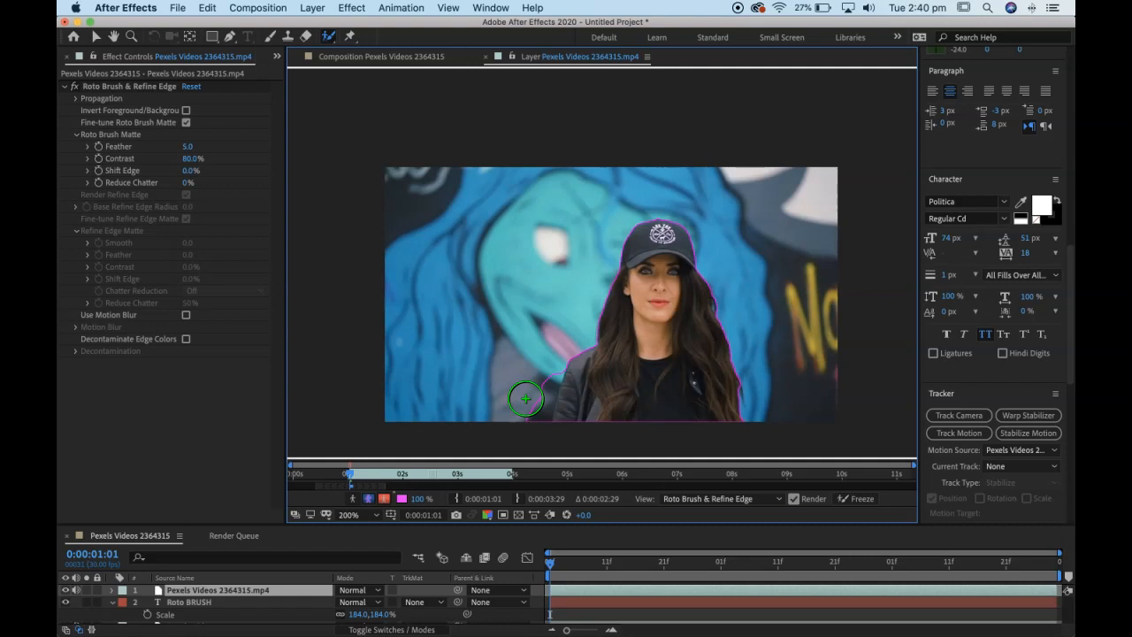
Step: Subtract the background beside the woman's jacket sleeve from the Roto Brush selection, down to the frame's lower edge
key("period")
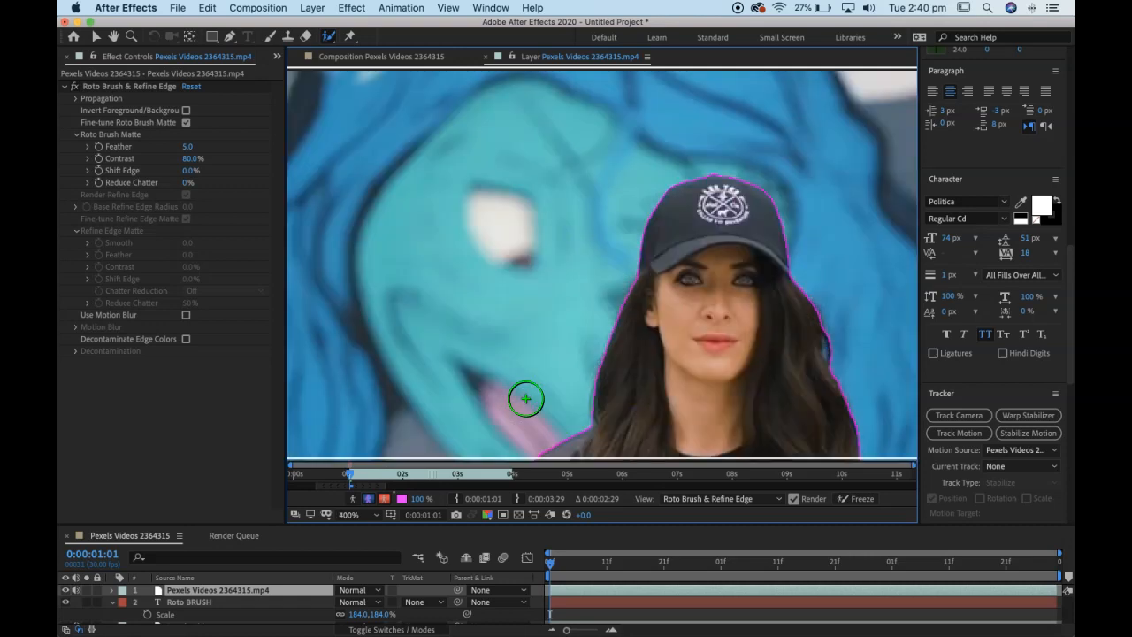
left_click_drag(690, 347, 663, 234)
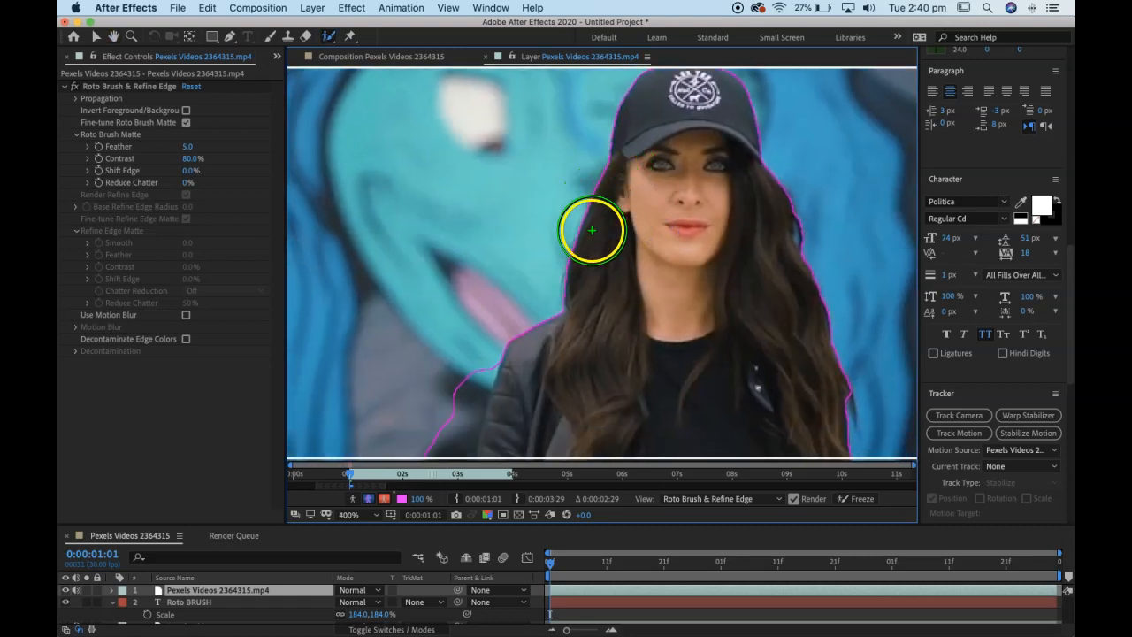
left_click_drag(540, 372, 589, 243)
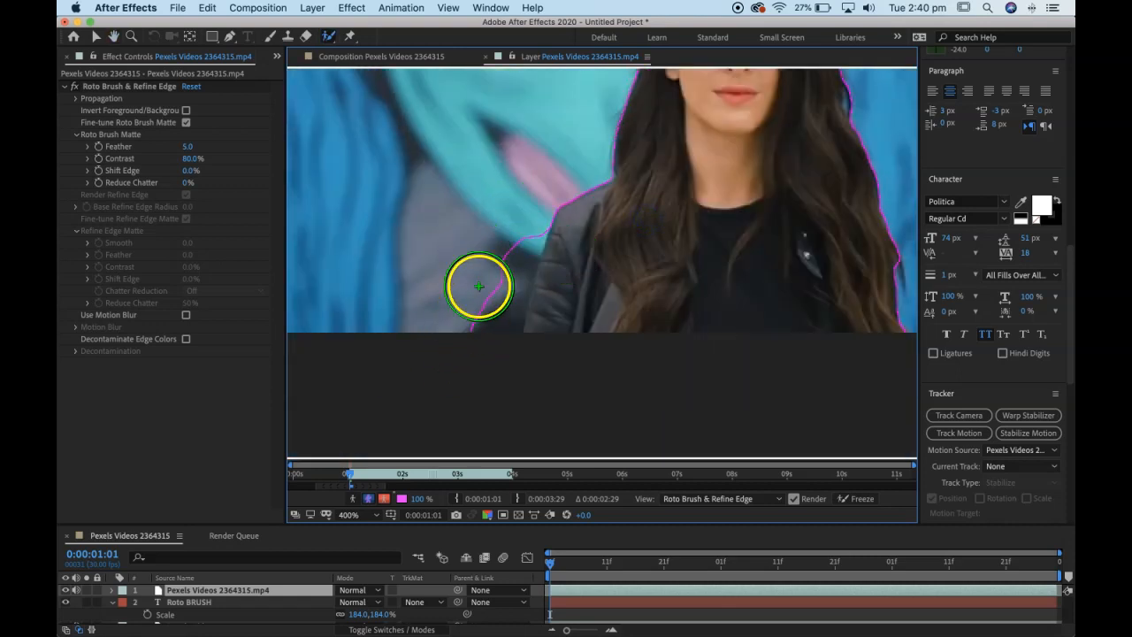
left_click(519, 216, "alt")
left_click_drag(519, 216, 465, 390)
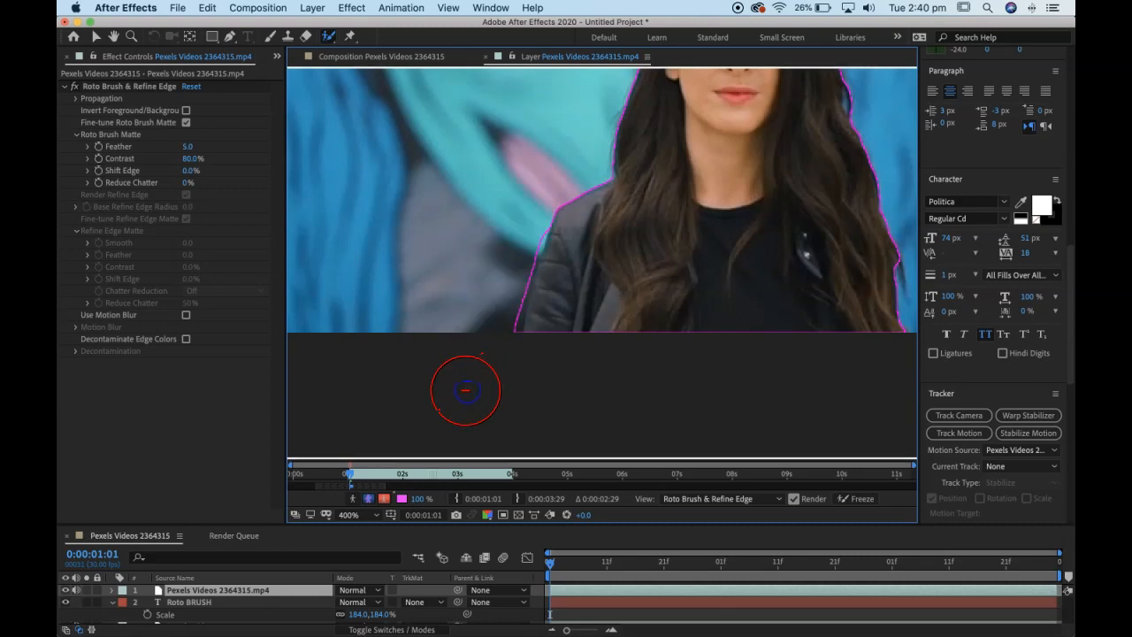
left_click(522, 222, "alt")
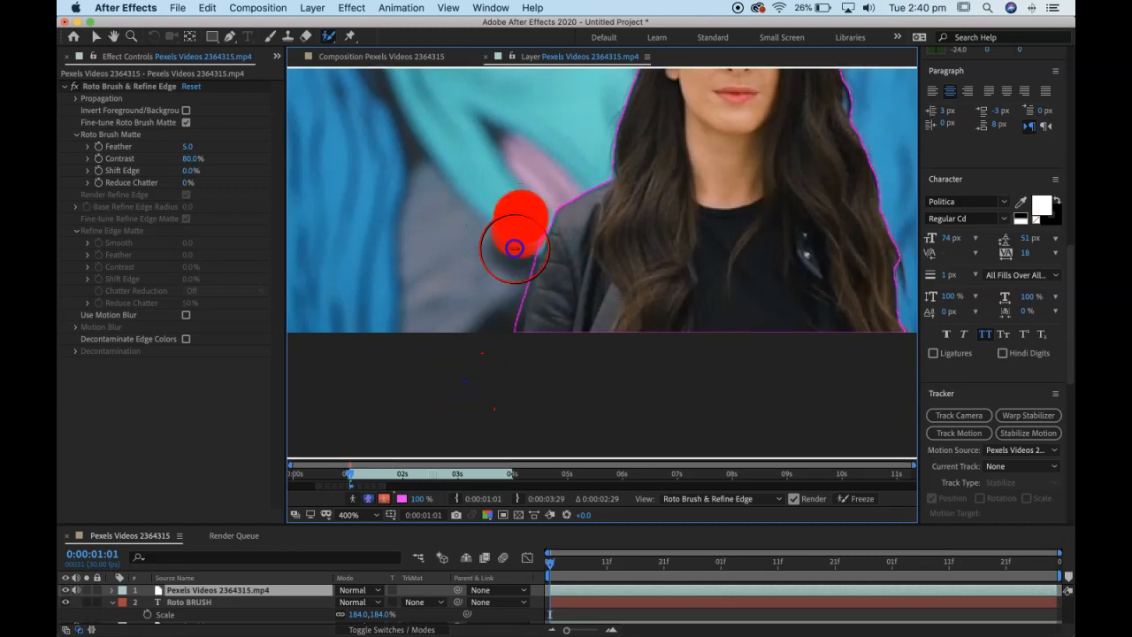
left_click_drag(504, 276, 488, 371)
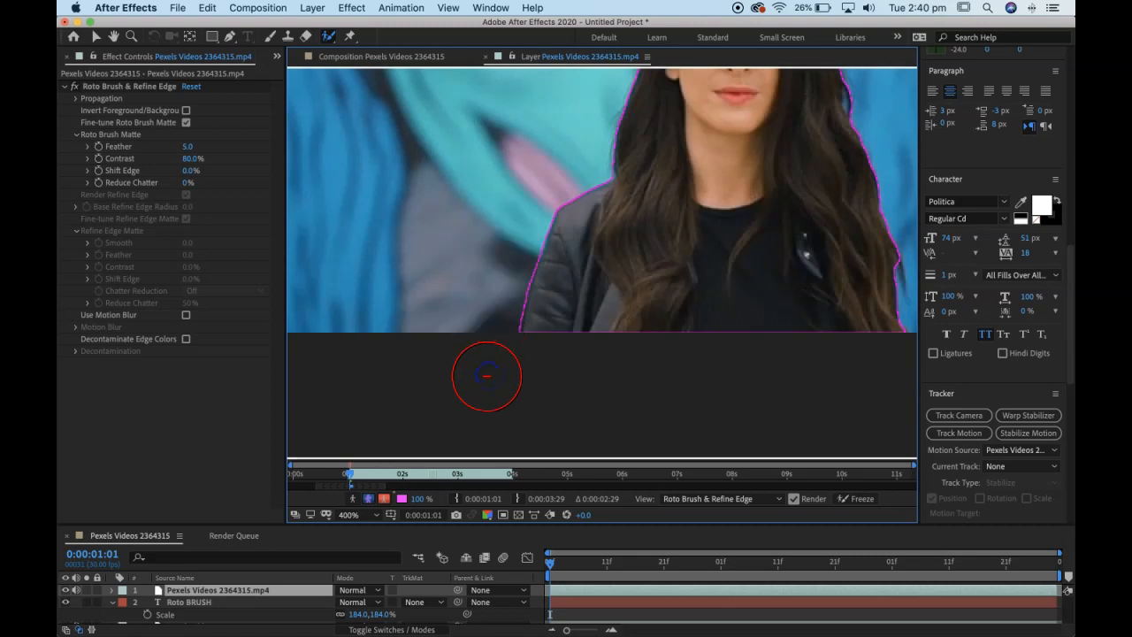
left_click(518, 236, "alt")
left_click_drag(508, 267, 497, 335)
left_click_drag(486, 377, 486, 381)
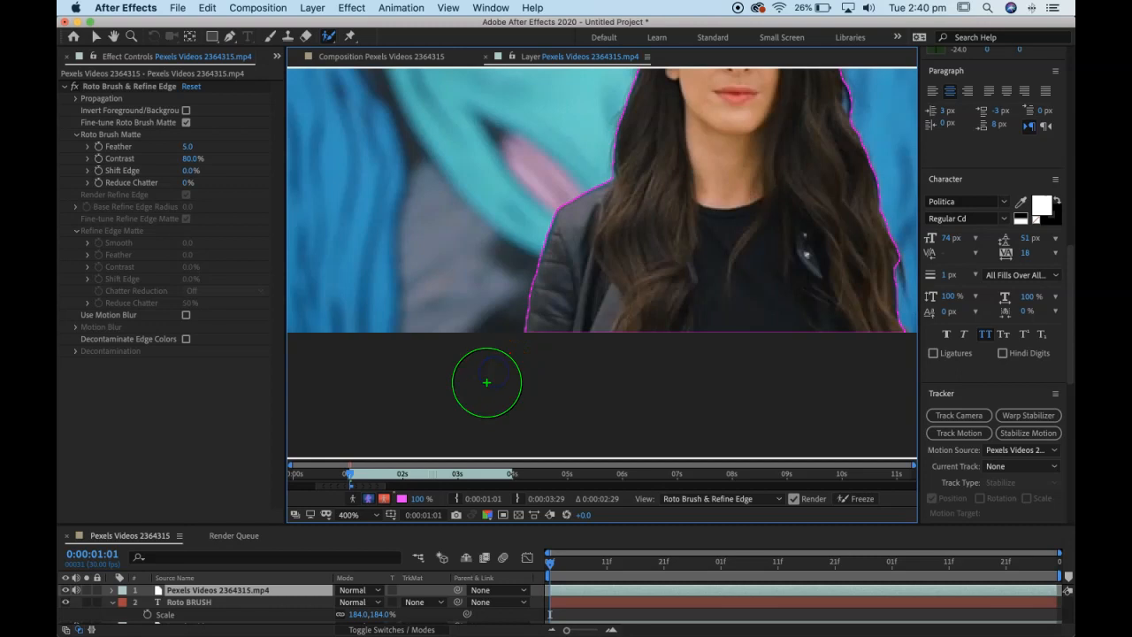
Step: Subtract the sliver of background where the woman's hair meets her jacket shoulder, using a smaller Roto Brush tip
key("space")
left_click_drag(643, 239, 597, 302)
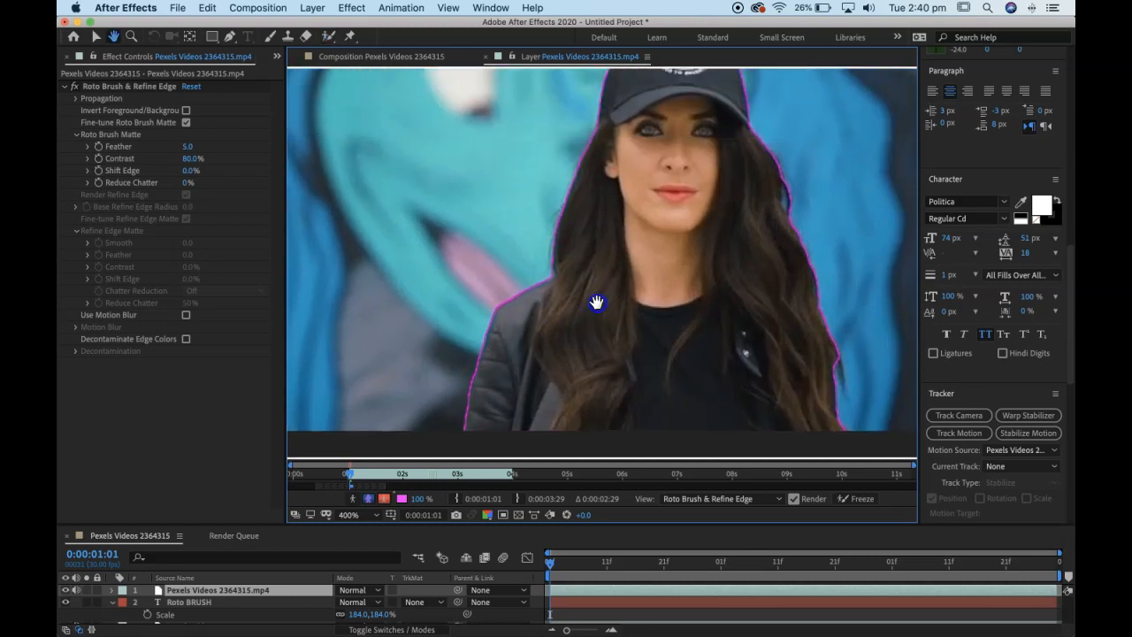
scroll(593, 304, "up", 5)
mouse_move(505, 253)
left_mouse_down()
mouse_move(584, 274)
mouse_move(623, 265)
mouse_move(581, 400)
left_mouse_up()
scroll(506, 251, "down", 1)
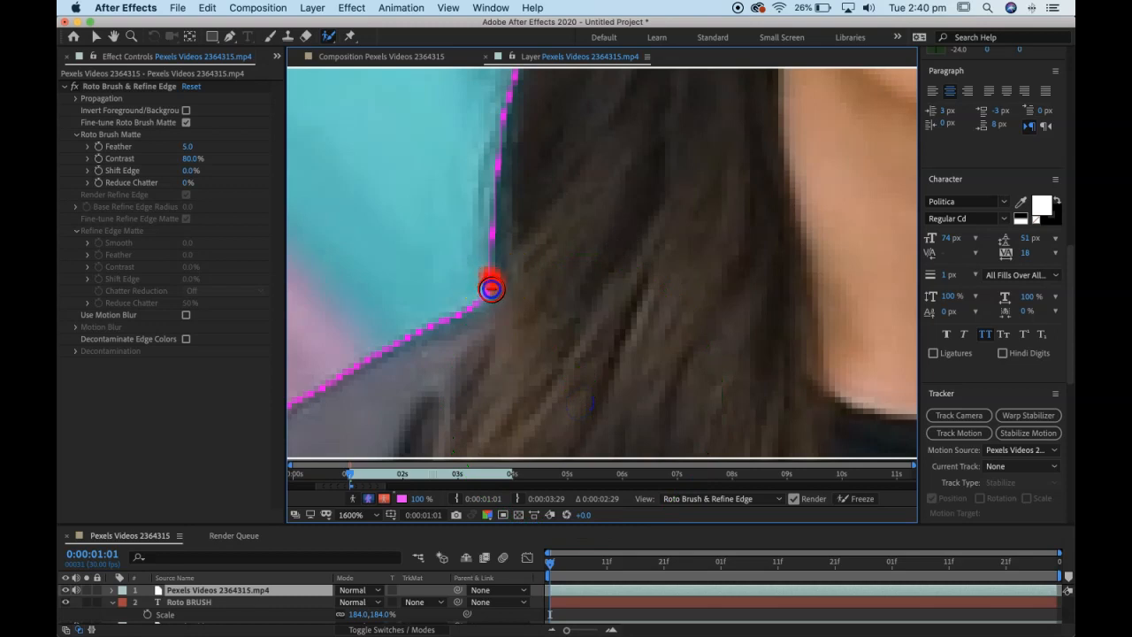
Step: Examine the Roto Brush outline closely along the woman's cap, hair and shoulders
key("space")
left_click_drag(657, 202, 533, 362)
left_click_drag(625, 170, 533, 359)
left_click_drag(601, 232, 556, 318)
key("space")
left_click_drag(569, 258, 469, 397)
left_click_drag(583, 239, 487, 323)
left_click_drag(662, 301, 524, 95)
left_click_drag(647, 257, 553, 95)
left_click_drag(702, 315, 677, 115)
left_click_drag(707, 310, 679, 106)
left_click_drag(705, 327, 674, 102)
left_click_drag(720, 381, 674, 125)
left_click_drag(714, 316, 680, 303)
scroll(680, 302, "down", 5)
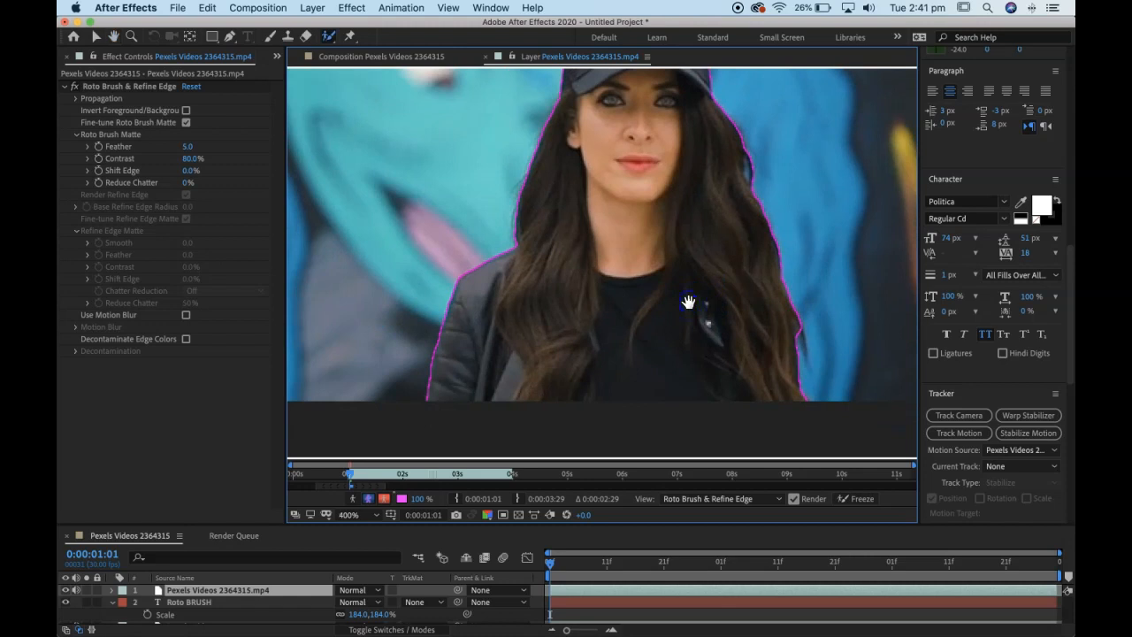
scroll(688, 303, "down", 1)
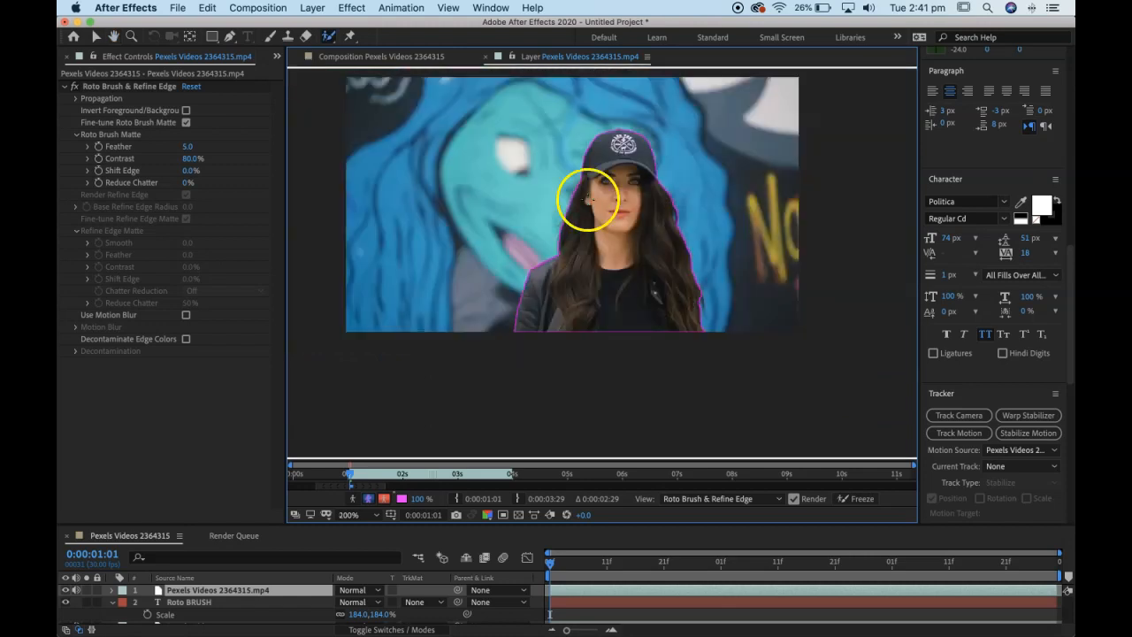
left_click_drag(655, 190, 647, 240)
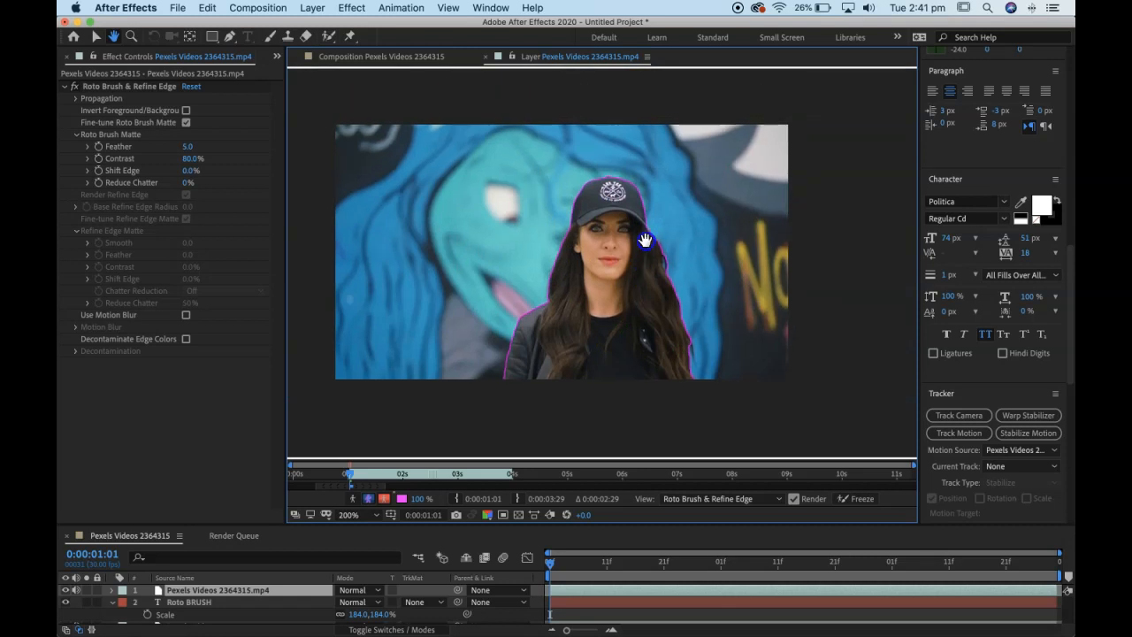
Step: Paint a Refine Edge stroke along the hair edge from below the cap down to the shoulder, on the mural-face side
left_click(329, 36)
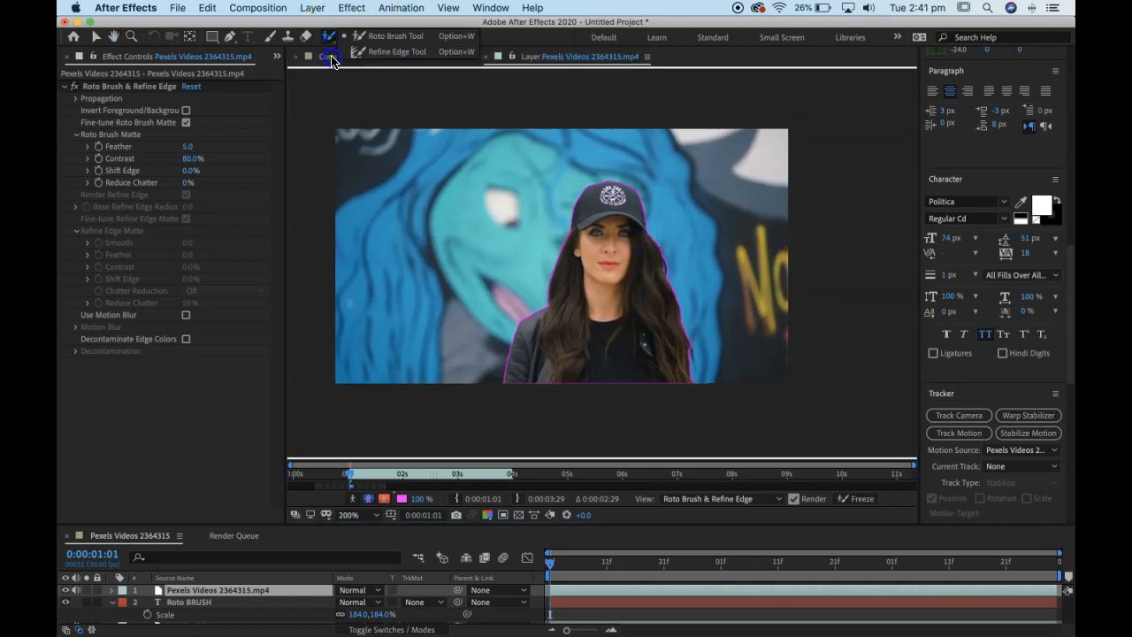
left_click(407, 53)
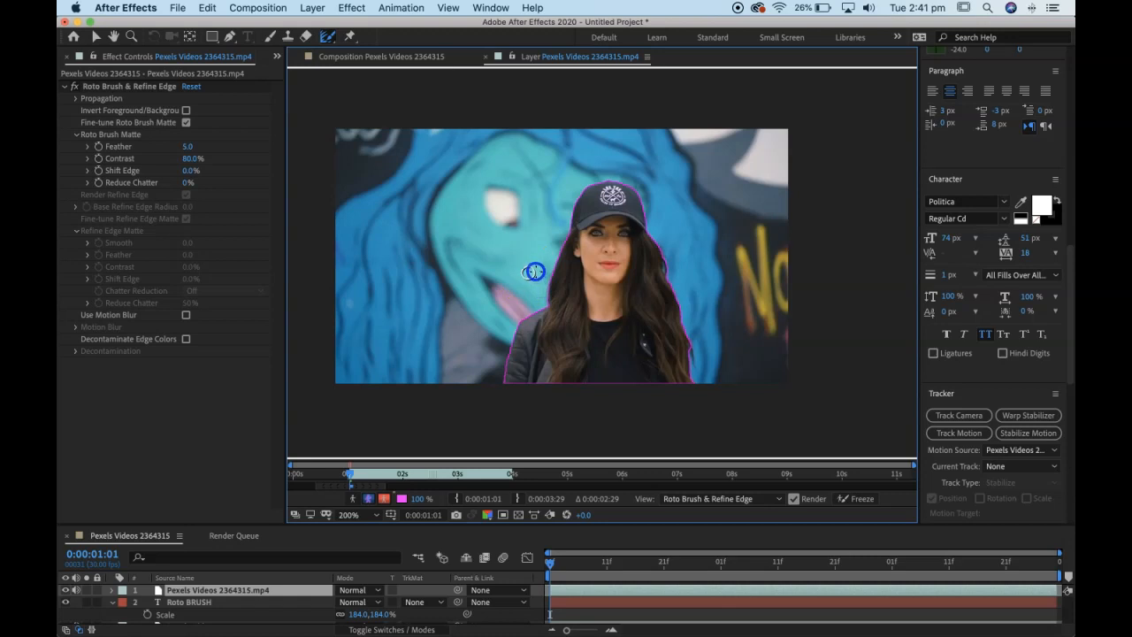
key("period")
key("period")
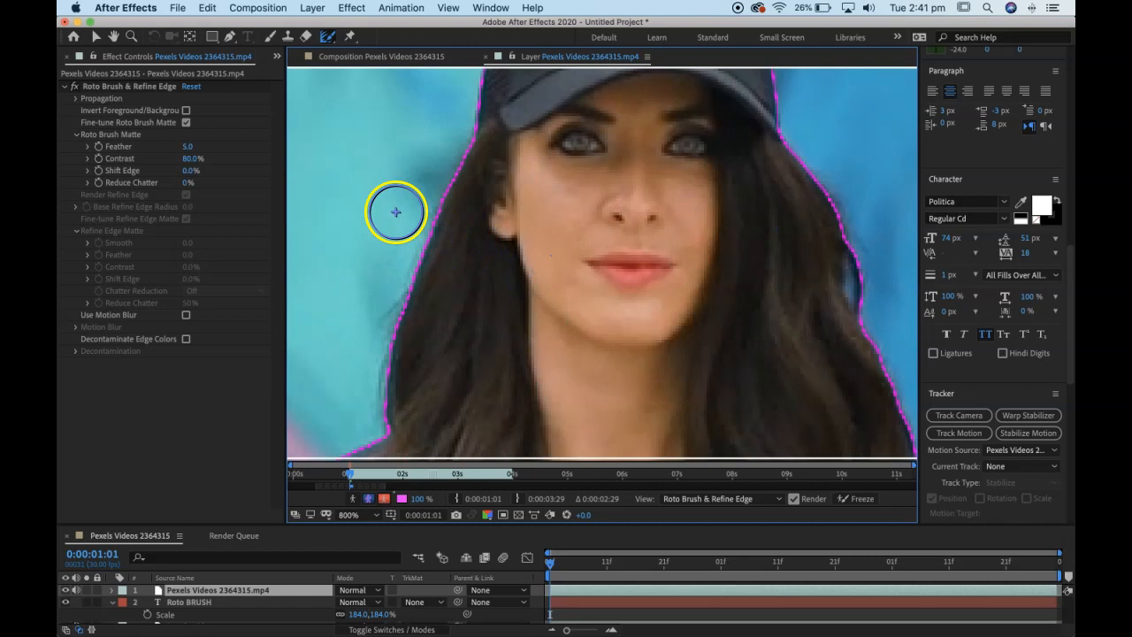
key("space")
mouse_move(398, 190)
left_mouse_down()
mouse_move(465, 197)
mouse_move(454, 192)
mouse_move(455, 210)
mouse_move(465, 202)
mouse_move(486, 222)
mouse_move(458, 200)
mouse_move(457, 213)
left_mouse_up()
mouse_move(536, 154)
left_mouse_down()
mouse_move(486, 260)
mouse_move(450, 404)
mouse_move(456, 447)
left_mouse_up()
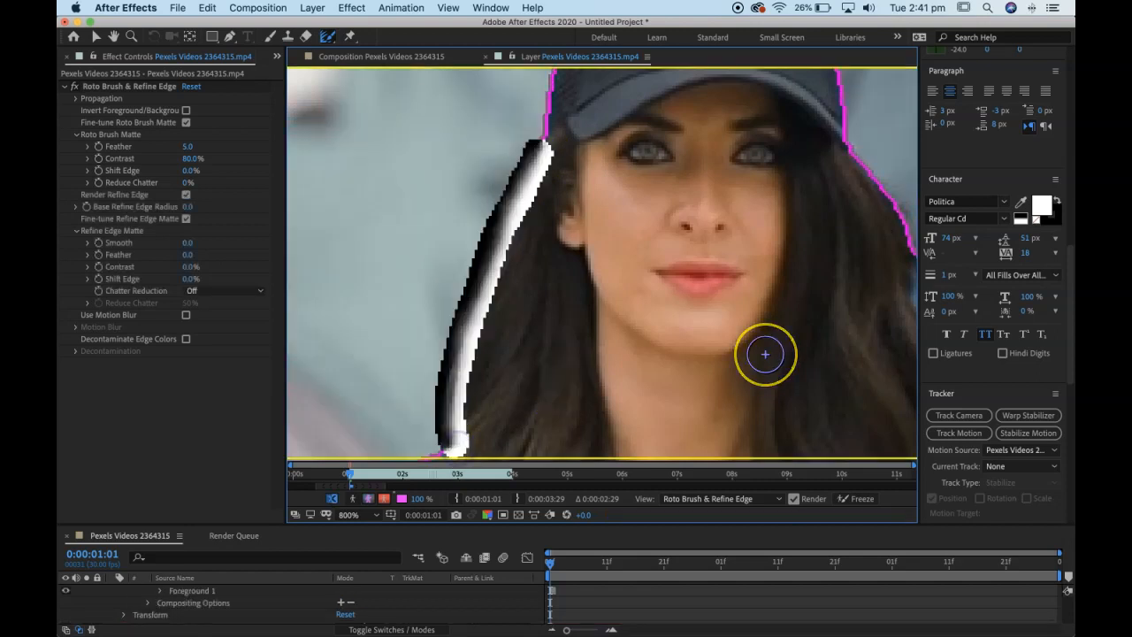
Step: Paint a Refine Edge stroke along the woman's hair on the side away from the mural face, from below the cap to the frame's lower edge
key("comma")
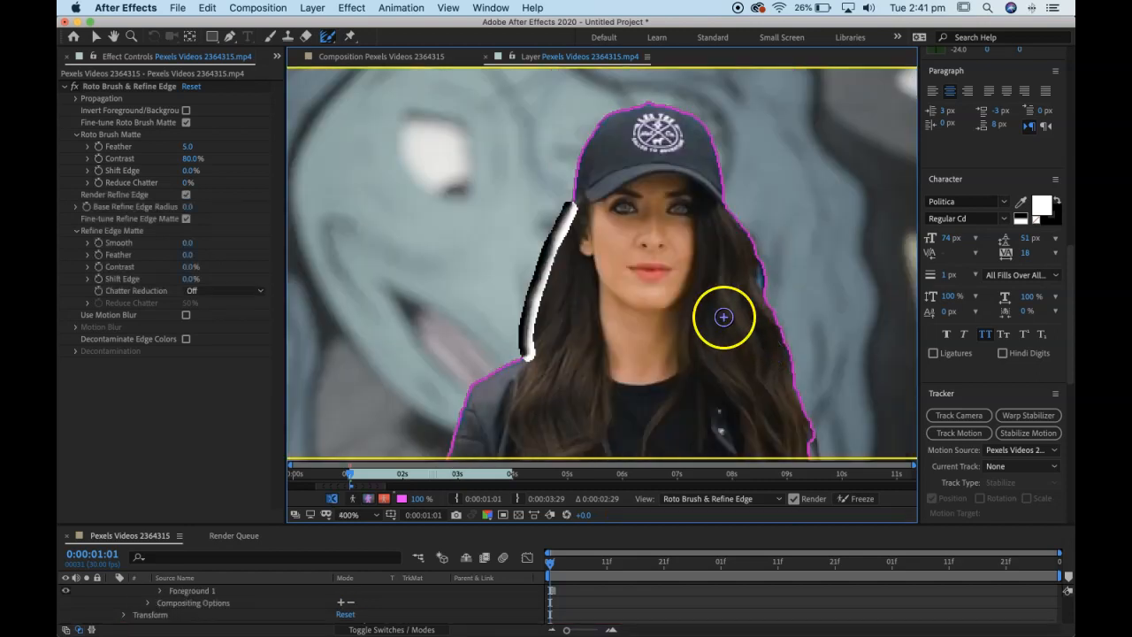
mouse_move(715, 294)
left_mouse_down()
mouse_move(777, 286)
mouse_move(777, 246)
left_mouse_up()
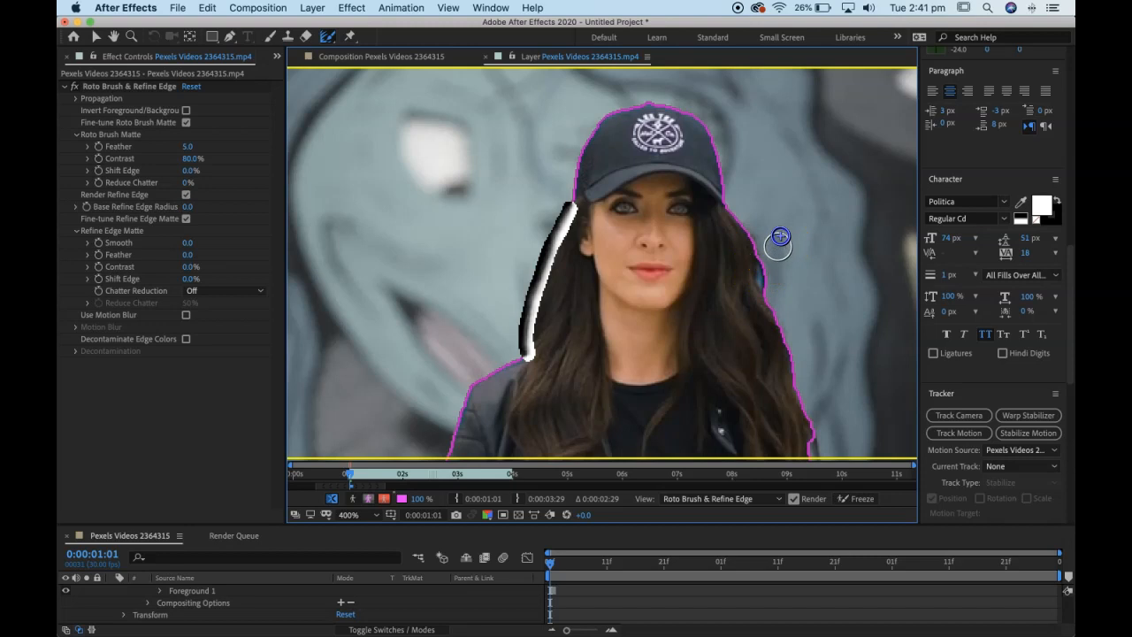
left_click_drag(741, 226, 809, 431)
left_click_drag(811, 473, 811, 477)
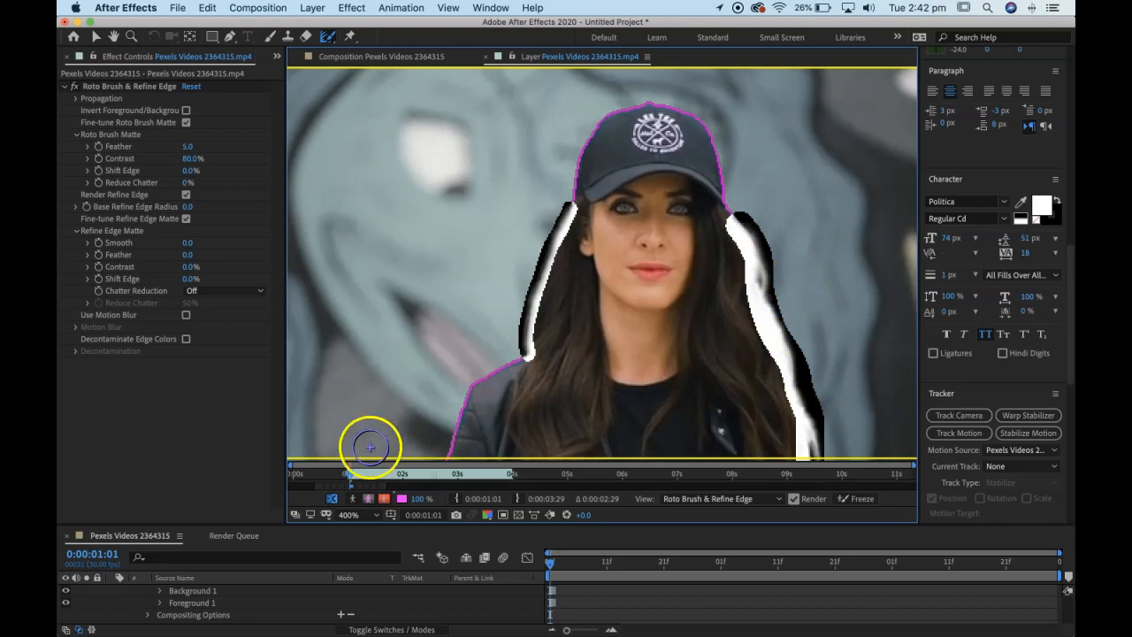
Step: Turn off the Refine Edge X-ray display and make the timeline area taller
left_click(333, 500)
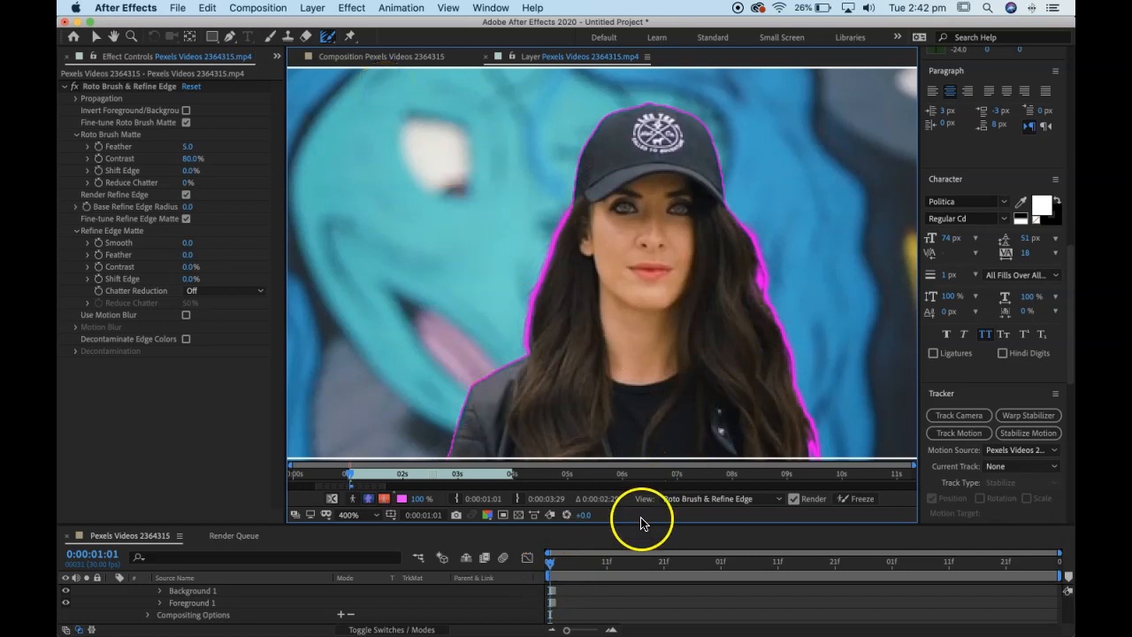
left_click_drag(635, 511, 631, 429)
key("comma")
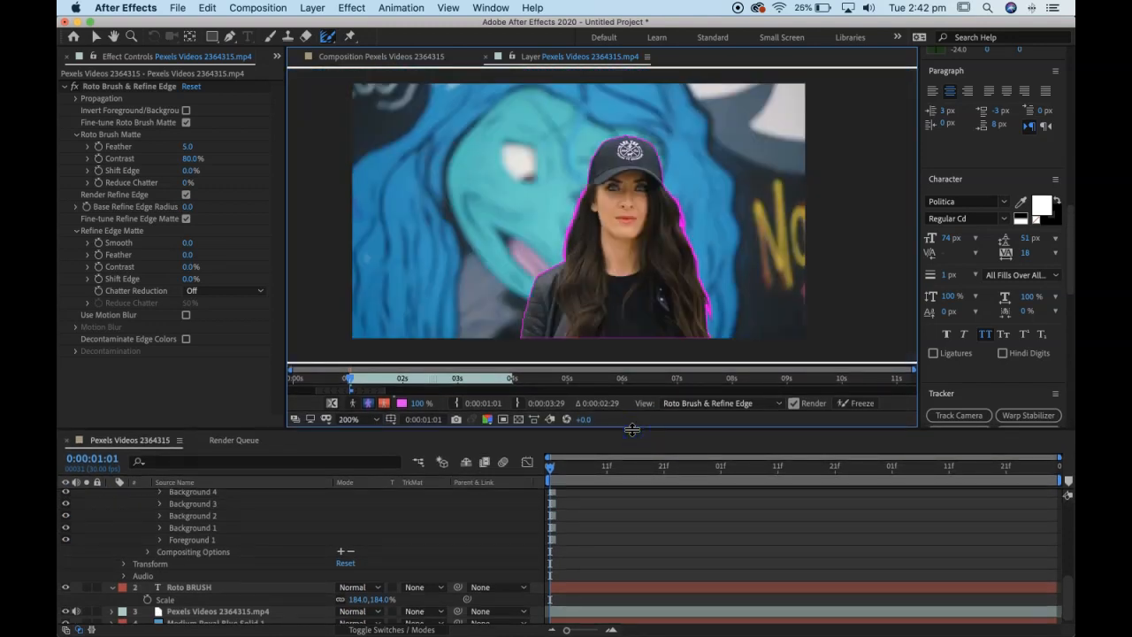
Step: Check how the outline propagates over the frames up to 0:00:01:05, returning to 0:00:01:01
left_click(556, 380)
key("Page_Down")
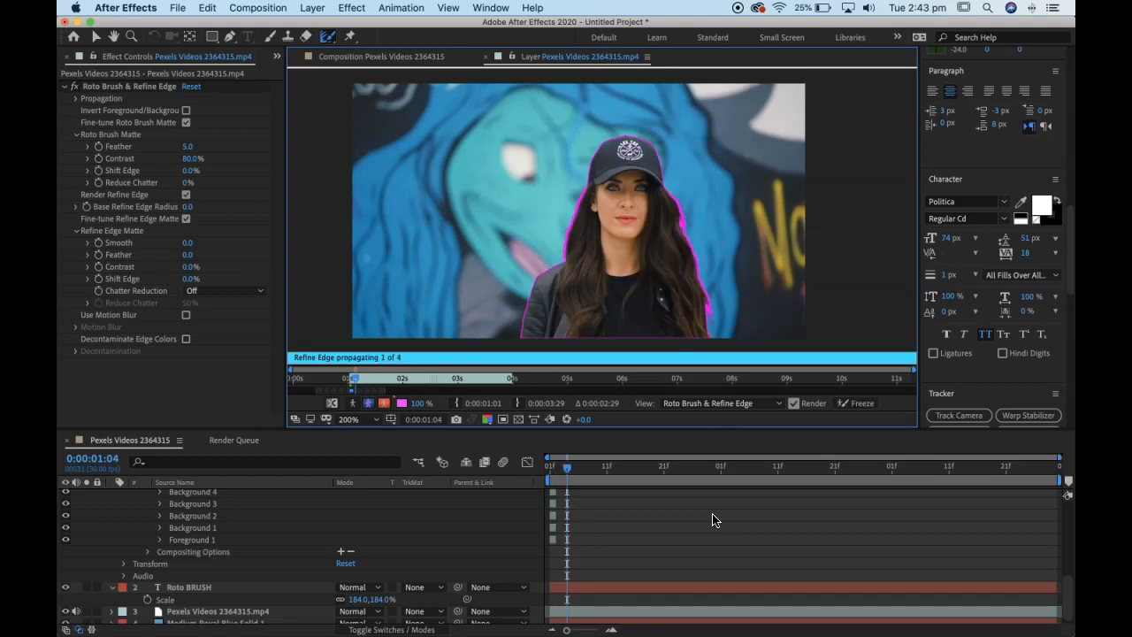
key("Page_Up")
key("Page_Down")
key("Page_Down")
key("Page_Down")
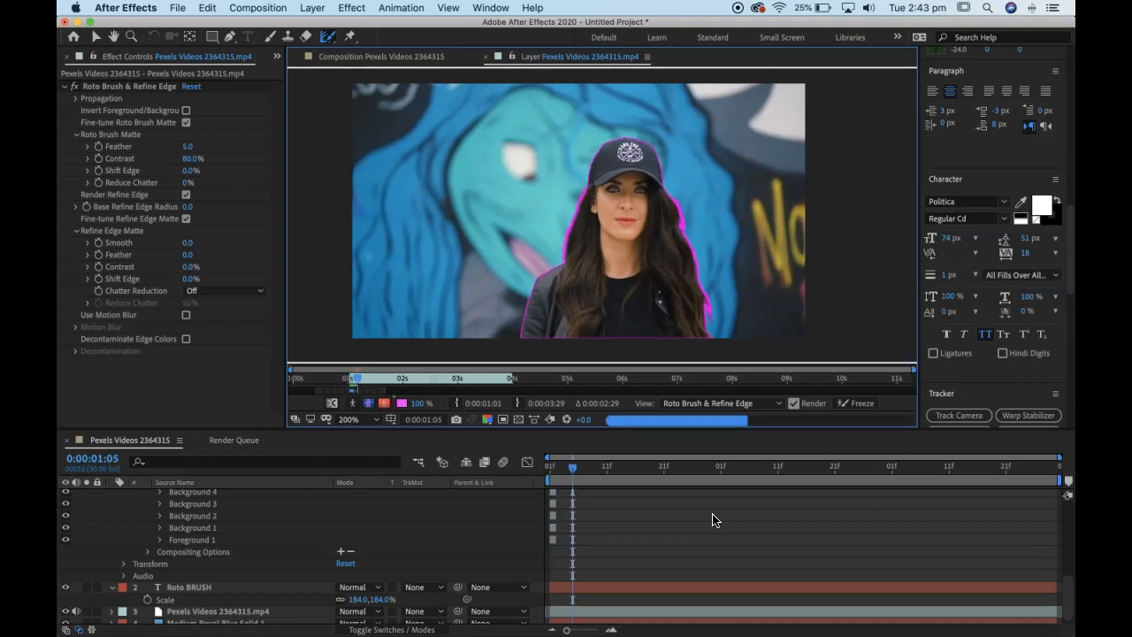
key("Page_Up")
key("Page_Up")
key("Page_Up")
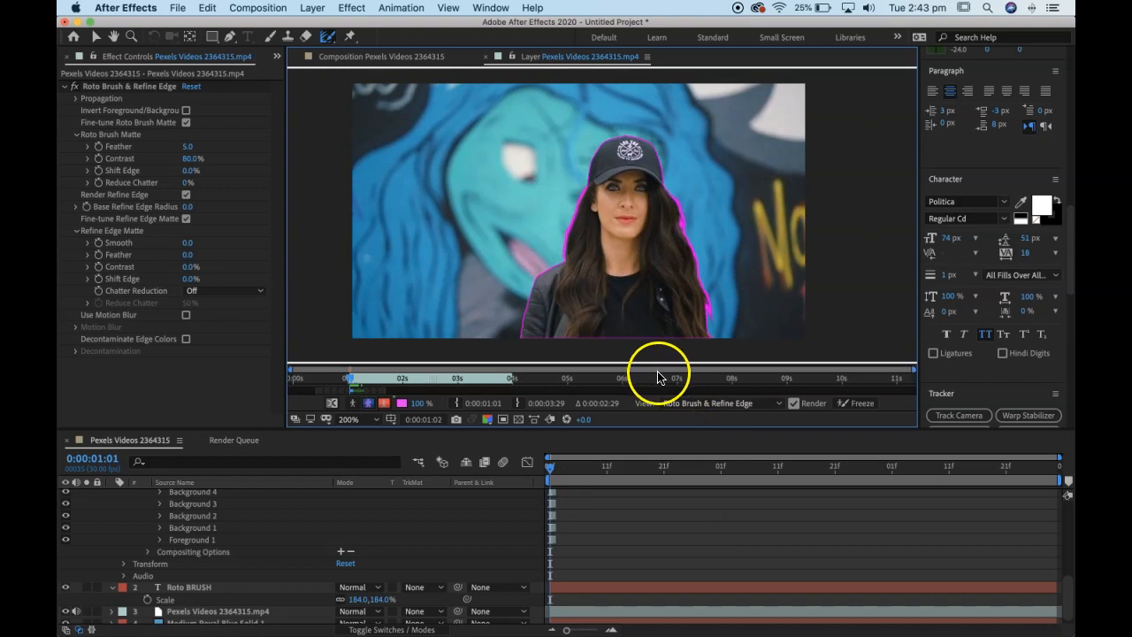
Step: Enlarge the viewer and examine the propagated hair and jacket outline frame by frame from 0:00:01:01 to 0:00:01:18
mouse_move(637, 431)
left_mouse_down()
mouse_move(634, 461)
mouse_move(633, 452)
left_mouse_up()
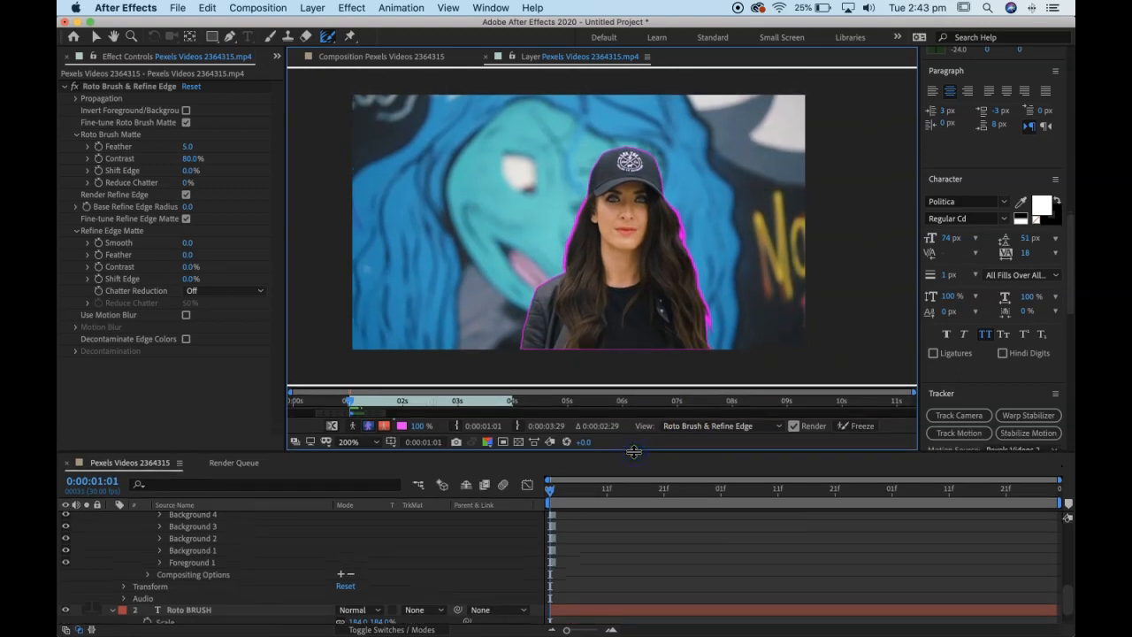
key(".")
key("space")
mouse_move(720, 330)
left_mouse_down()
mouse_move(668, 197)
mouse_move(664, 280)
mouse_move(637, 235)
mouse_move(635, 163)
left_mouse_up()
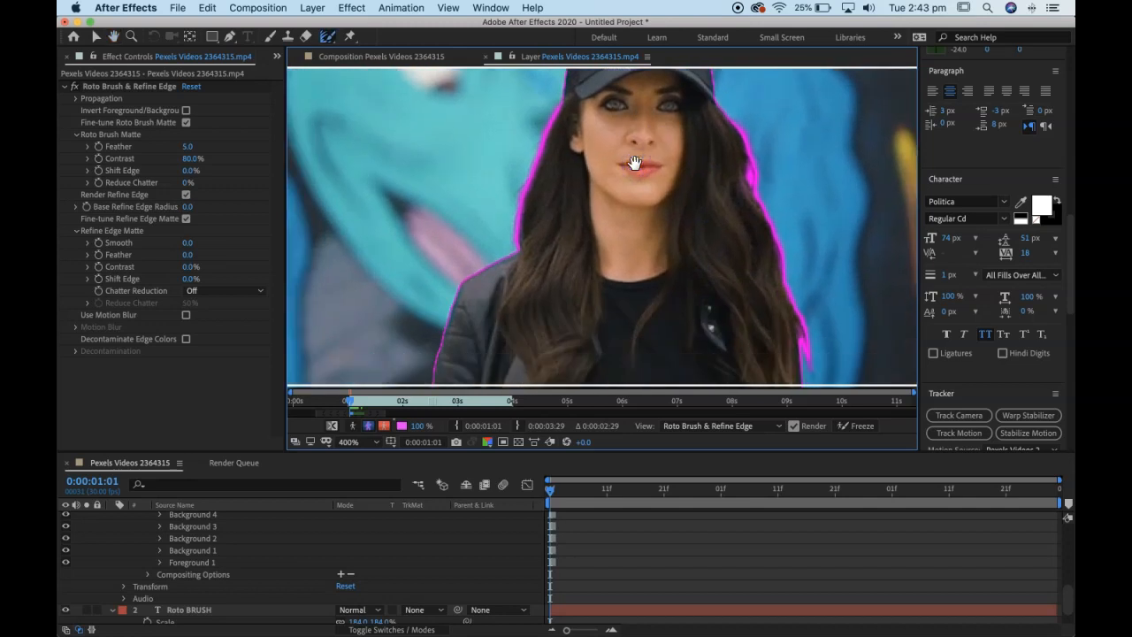
scroll(635, 164, "down", 2)
key("Page_Down")
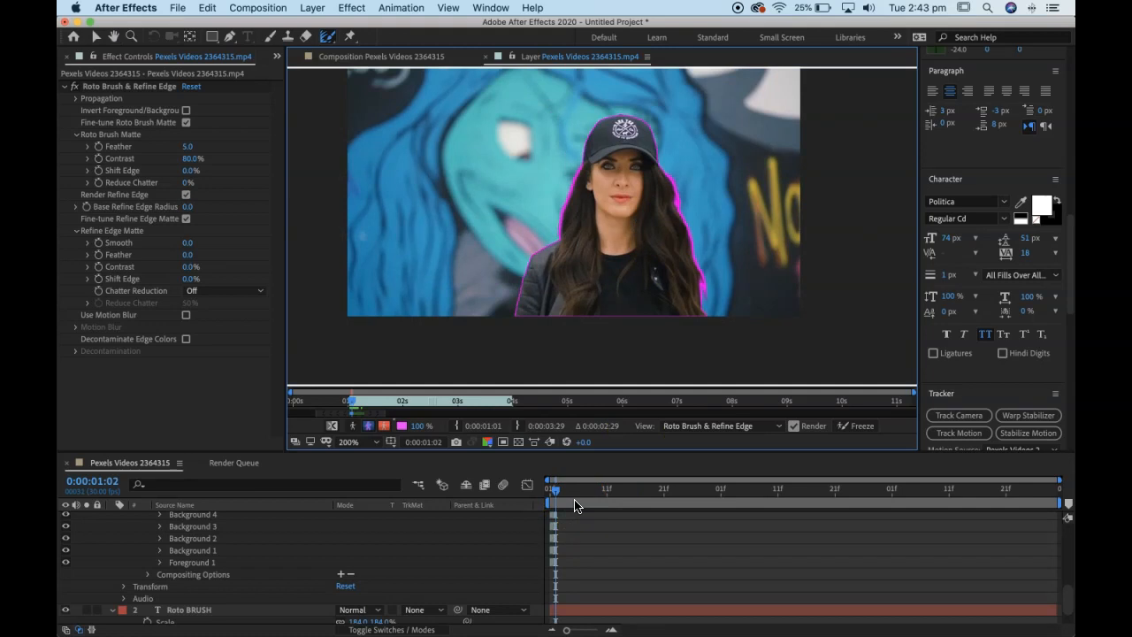
key("Page_Down")
key("Page_Down")
key("Page_Down")
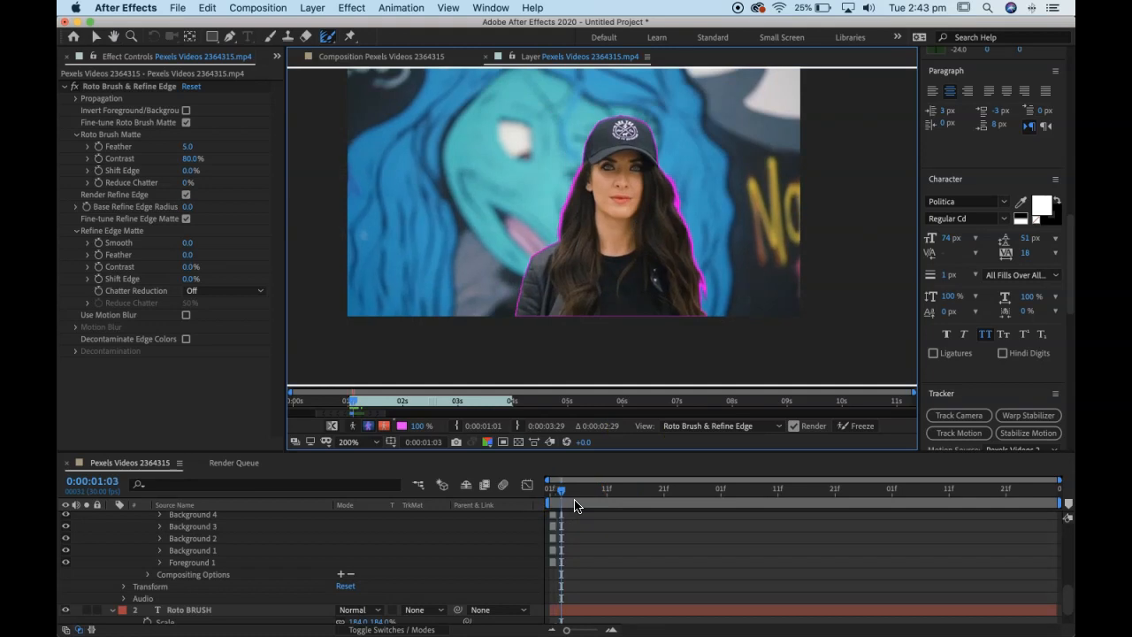
key("Page_Down")
key("Page_Down")
key("Page_Down")
key("Page_Down")
key("Page_Down")
key("Page_Down")
key("Page_Down")
key("Page_Down")
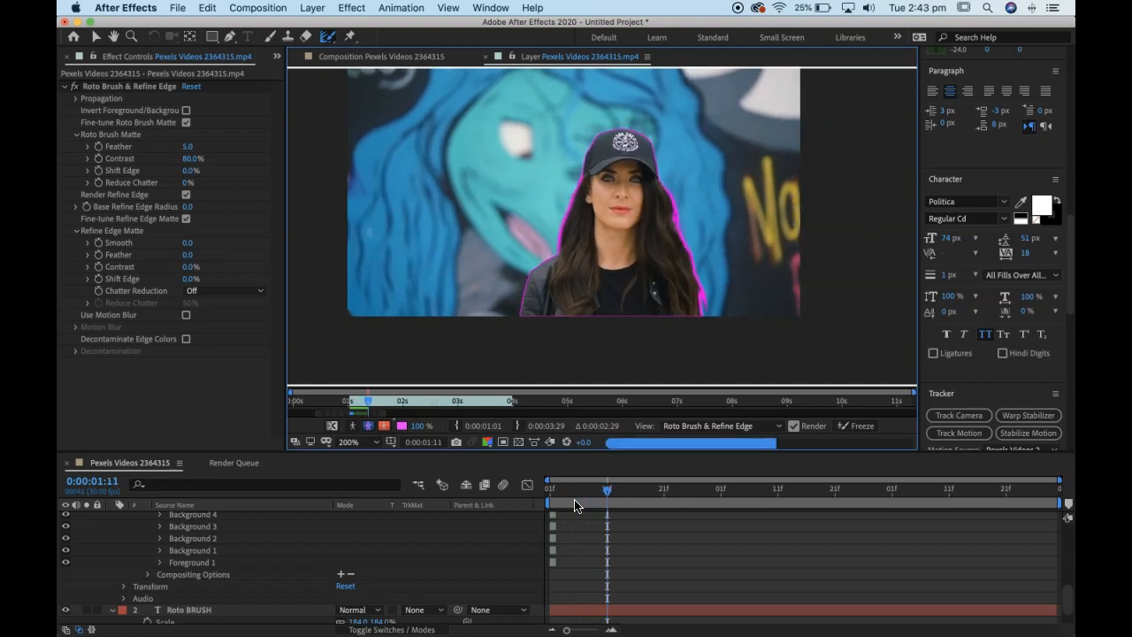
key("Page_Down")
key("Page_Down")
key("Page_Down")
key("Page_Down")
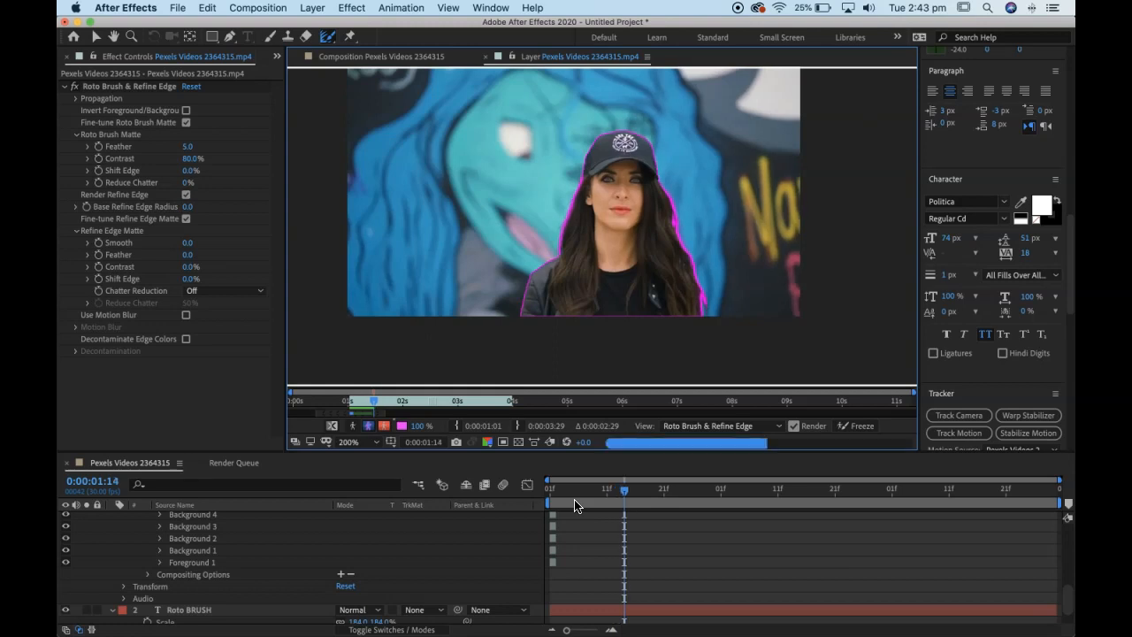
key("Page_Down")
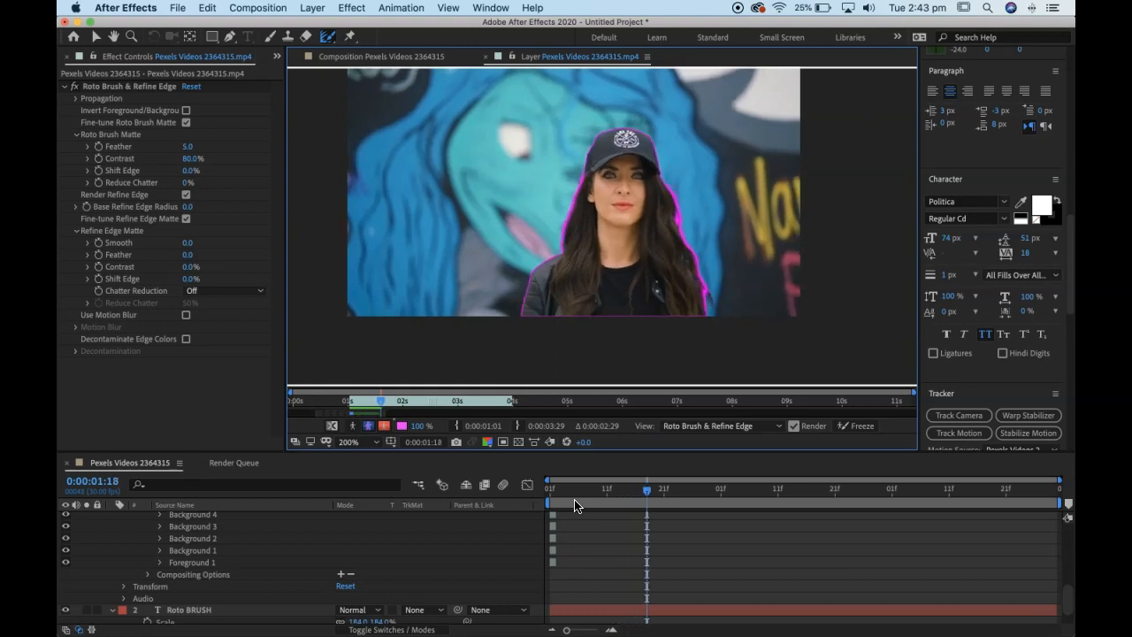
Step: Compare the lower hair outline back and forth across the frames between 0:00:01:18 and 0:00:01:12
key("Page_Up")
key("Page_Up")
key("Page_Up")
key("Page_Up")
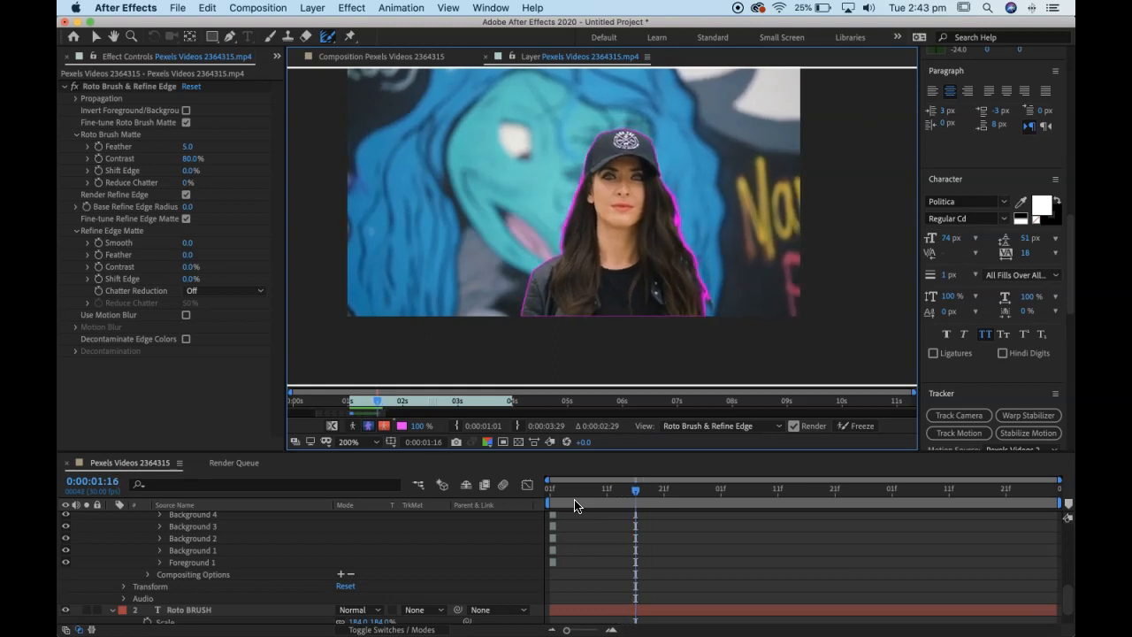
key("Page_Down")
key("Page_Down")
key("Page_Up")
key("Page_Up")
key("Page_Up")
key("Page_Down")
key("Page_Down")
key("Page_Up")
key("Page_Up")
key("Page_Up")
key("Page_Up")
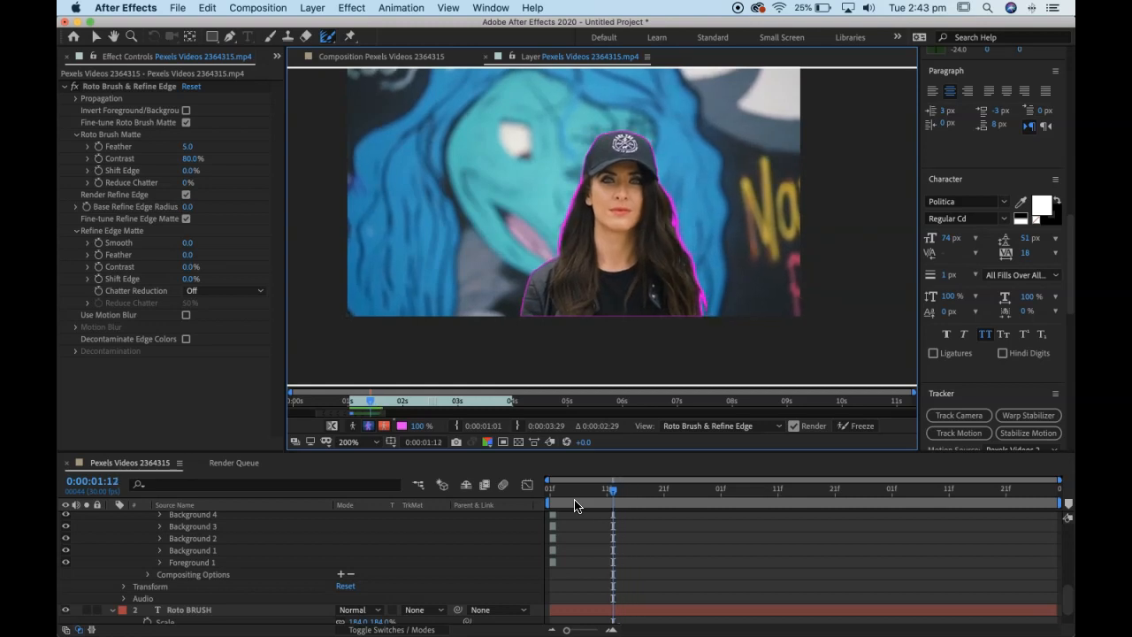
key("Page_Down")
Step: At 0:00:01:13, paint a short Refine Edge stroke over the lower hair tips on the side away from the mural face
left_click_drag(327, 36, 427, 34)
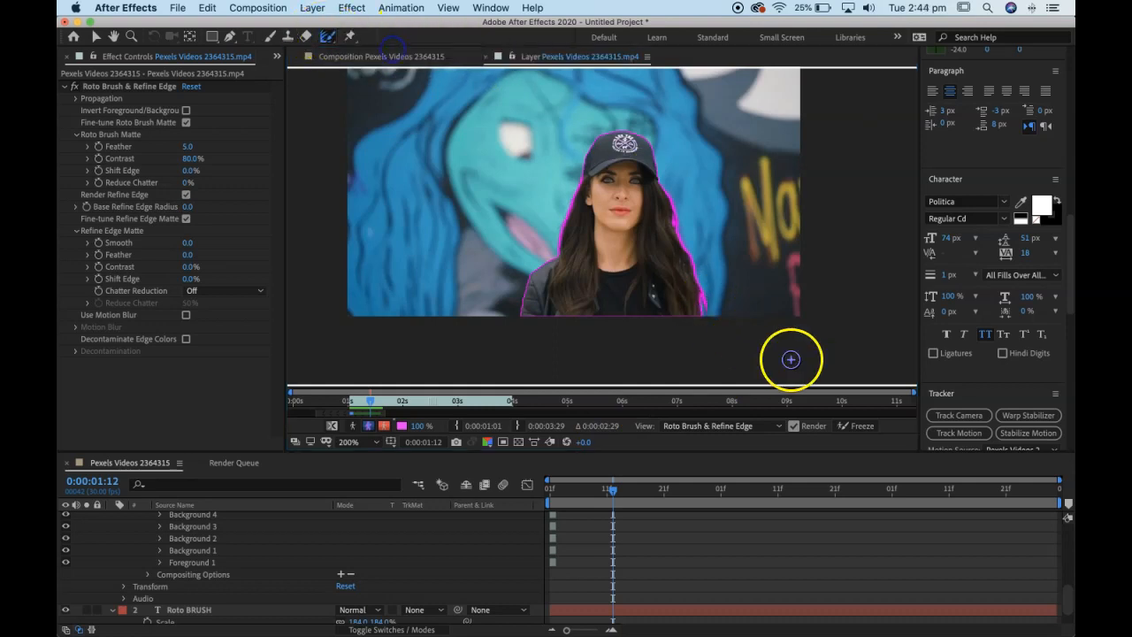
key("Page_Down")
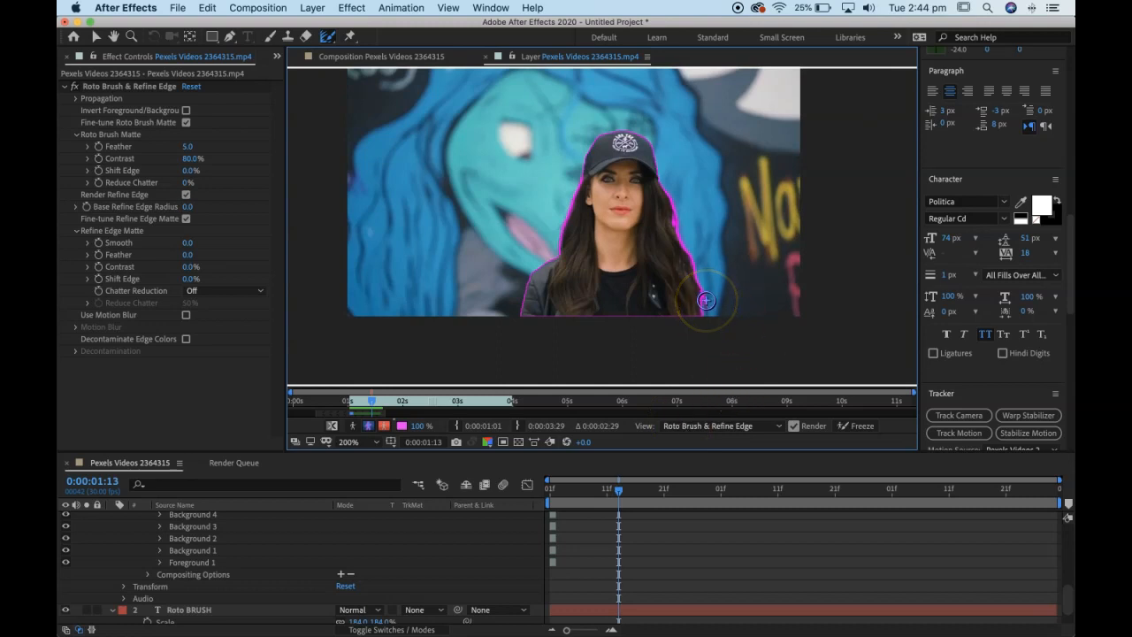
scroll(706, 300, "up", 3)
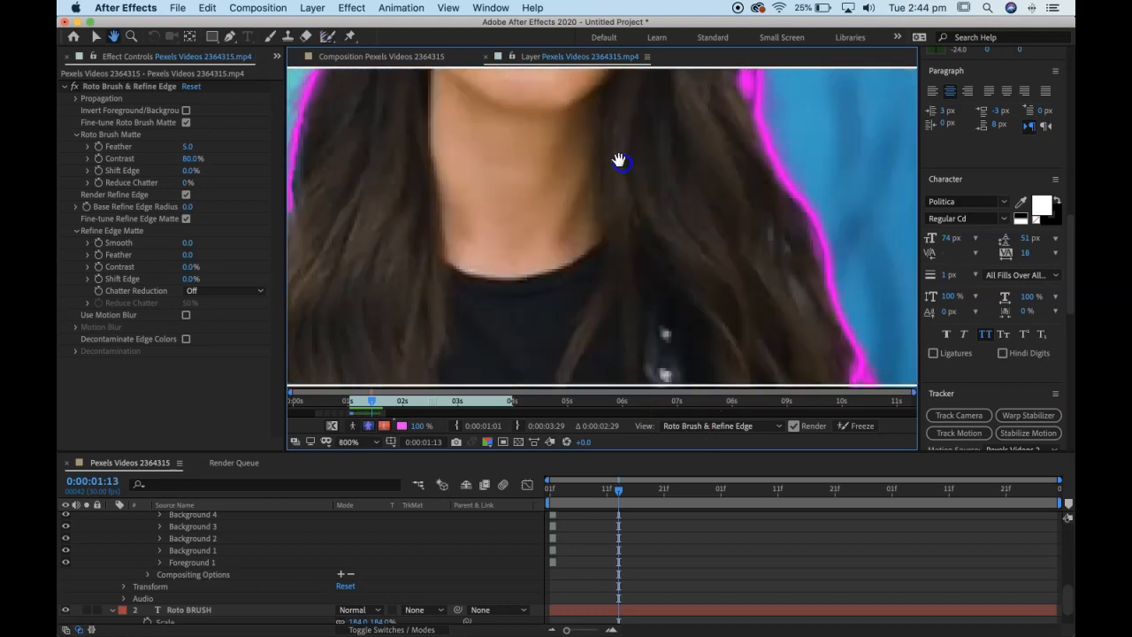
left_click_drag(619, 161, 540, 86)
left_click_drag(712, 209, 671, 177)
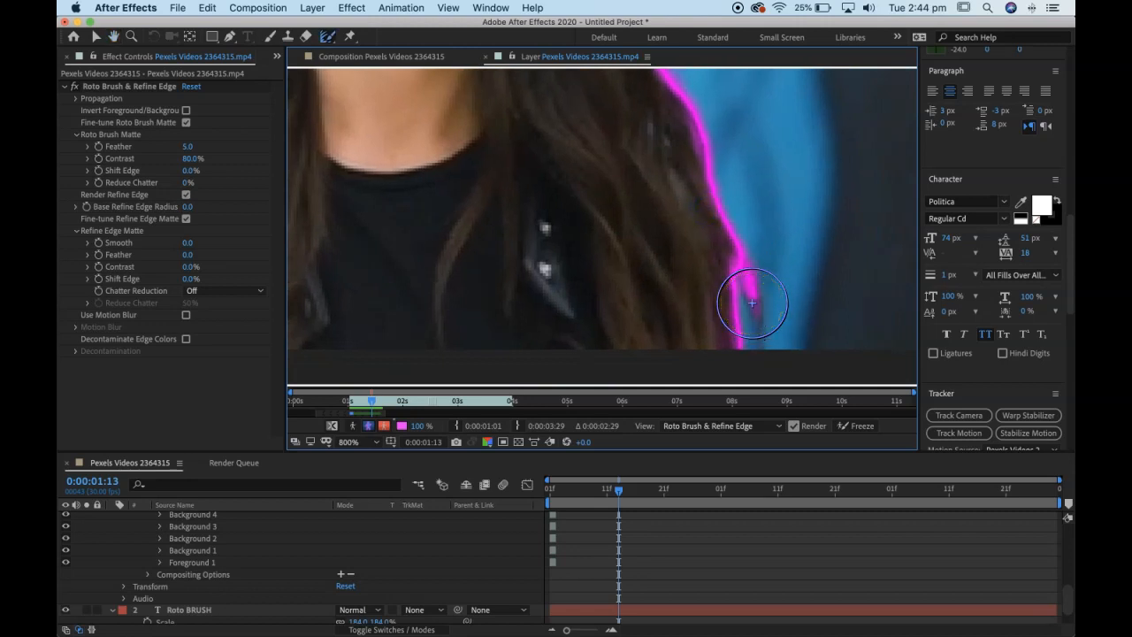
left_click_drag(752, 293, 759, 335)
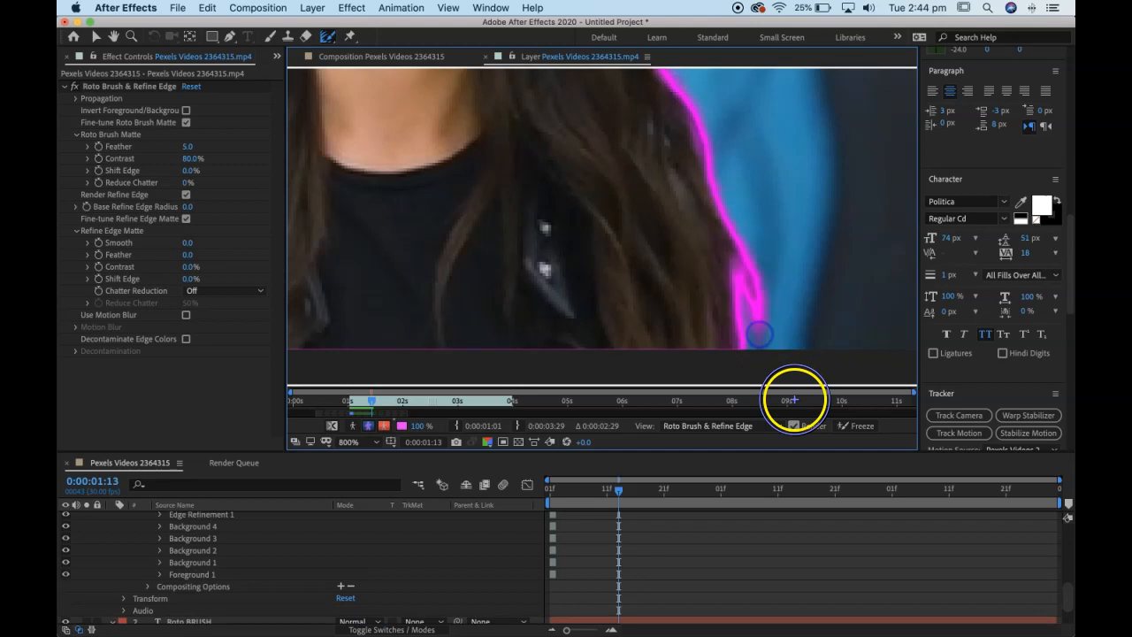
Step: Advance to 0:00:01:18 and paint another short Refine Edge stroke down the stray lower hair tips
key("Page_Down")
key("Page_Down")
key("Page_Down")
key("Page_Down")
key("Page_Down")
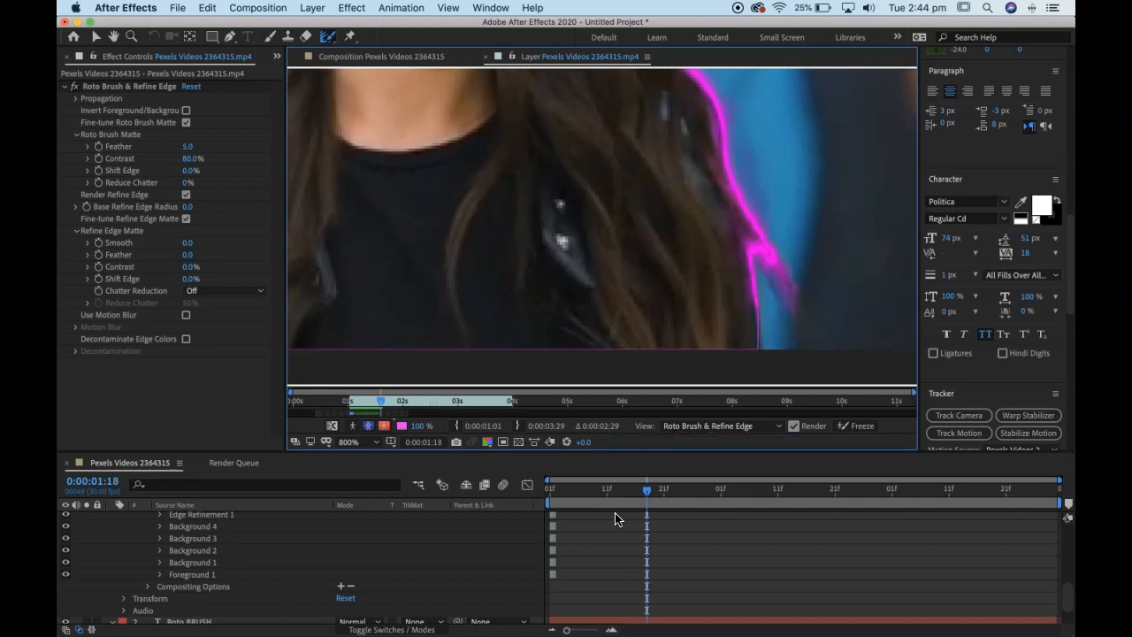
mouse_move(784, 270)
left_mouse_down()
mouse_move(770, 260)
mouse_move(790, 303)
left_mouse_up()
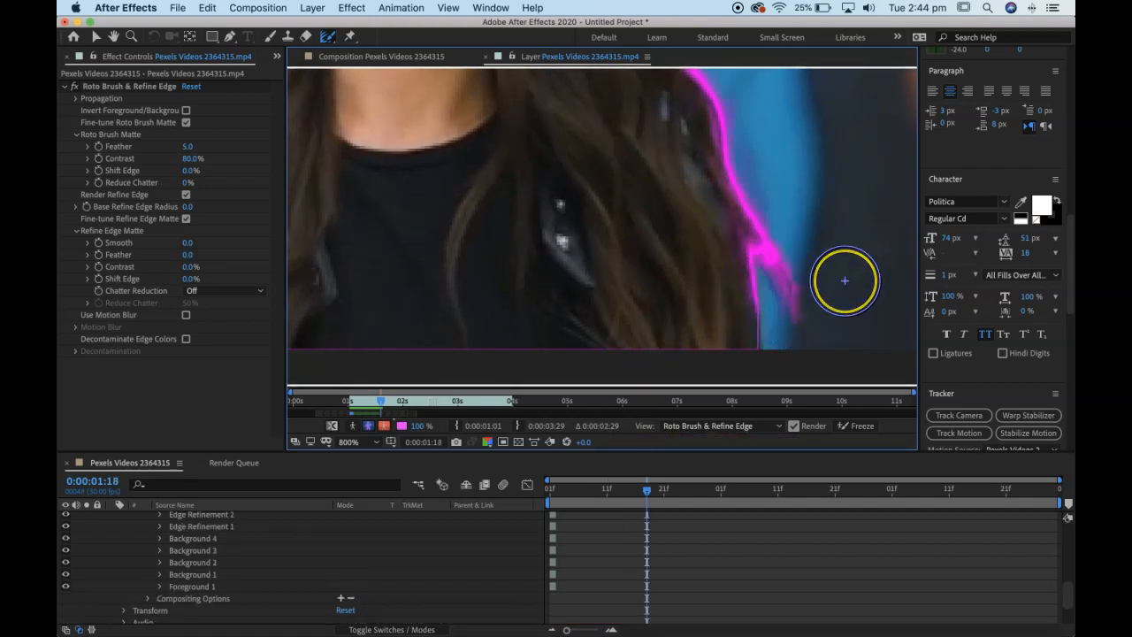
Step: Examine the woman's outline frame by frame beyond 0:00:01:18, going back to 0:00:01:22 to compare the lower hair edge
key("comma")
key("comma")
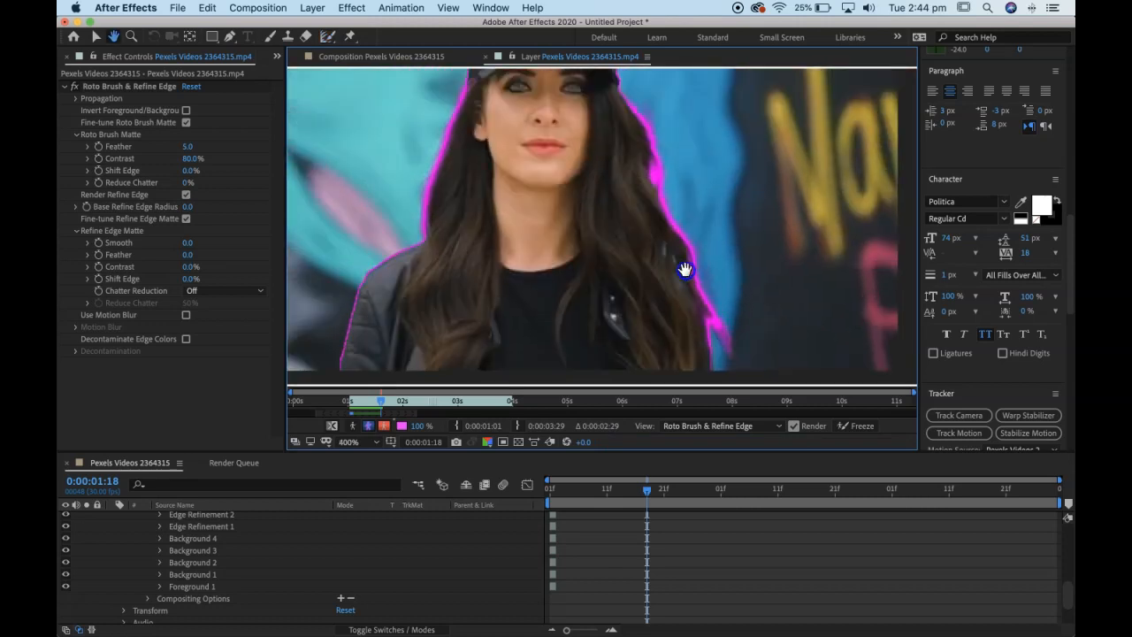
key("comma")
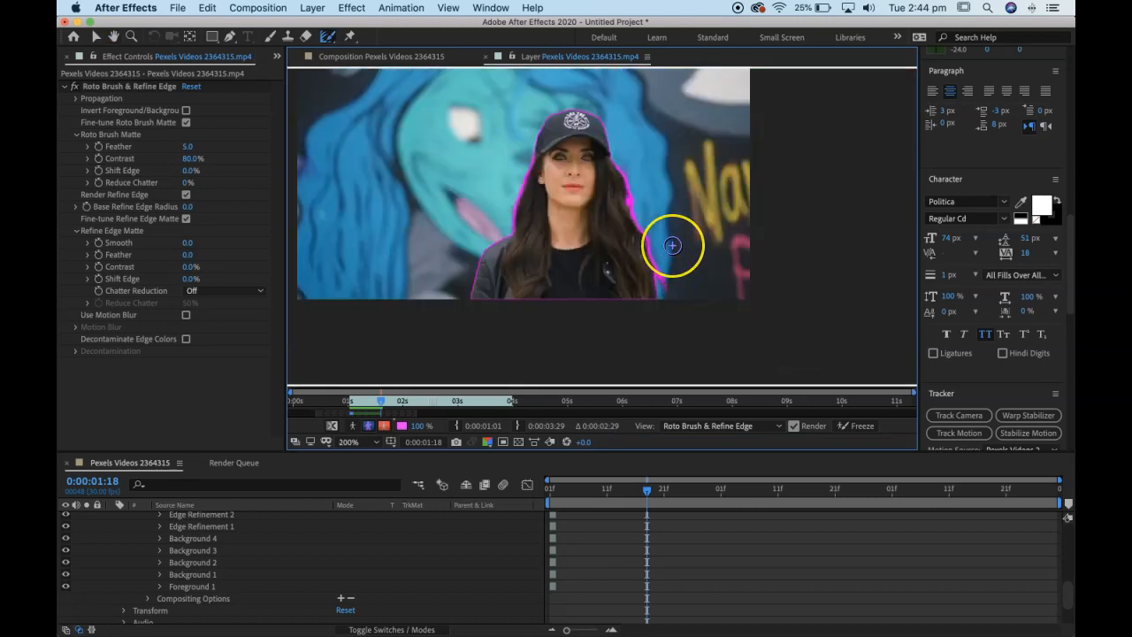
key("Page_Down")
key("Page_Down")
key("Page_Down")
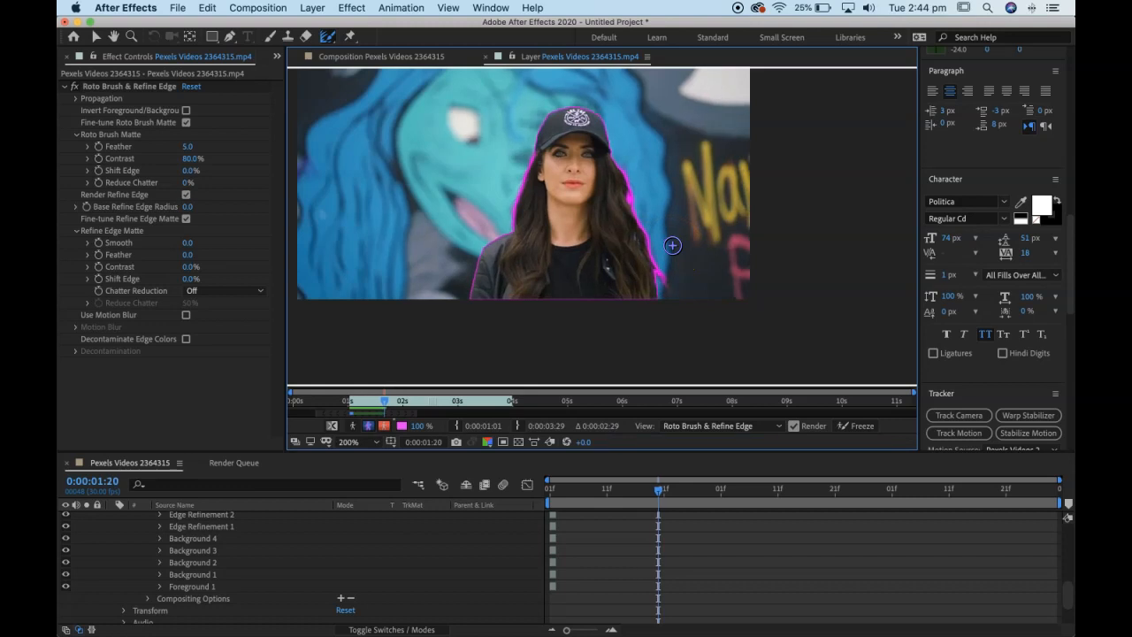
key("Page_Down")
key("Page_Down")
key("Page_Down")
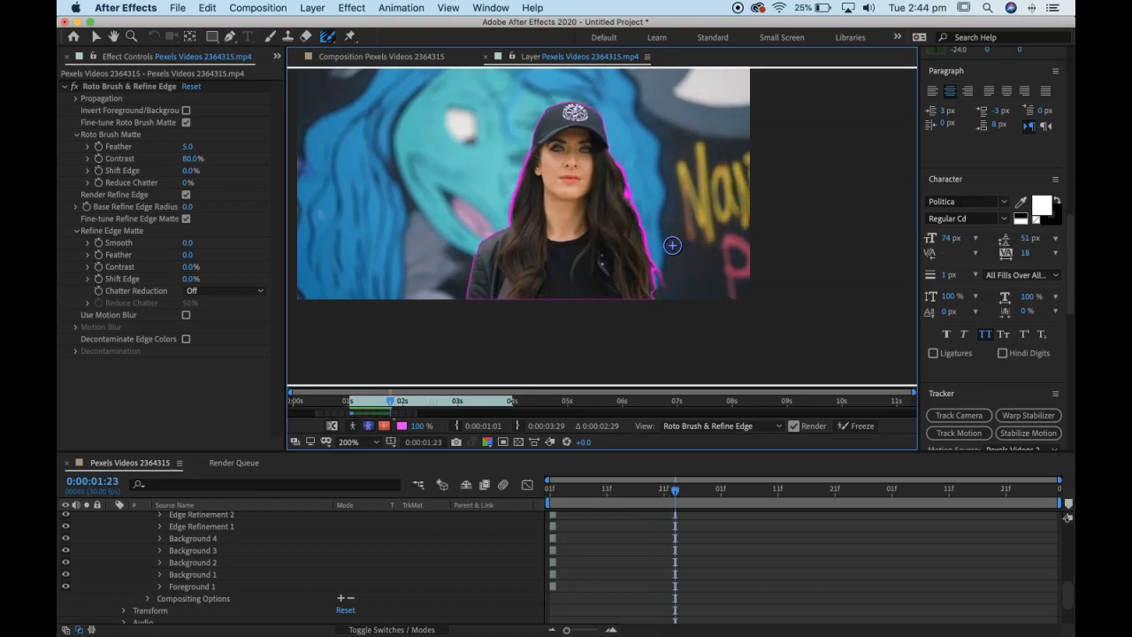
key("Page_Down")
key("Page_Up")
key("Page_Up")
key("Page_Up")
key("Page_Up")
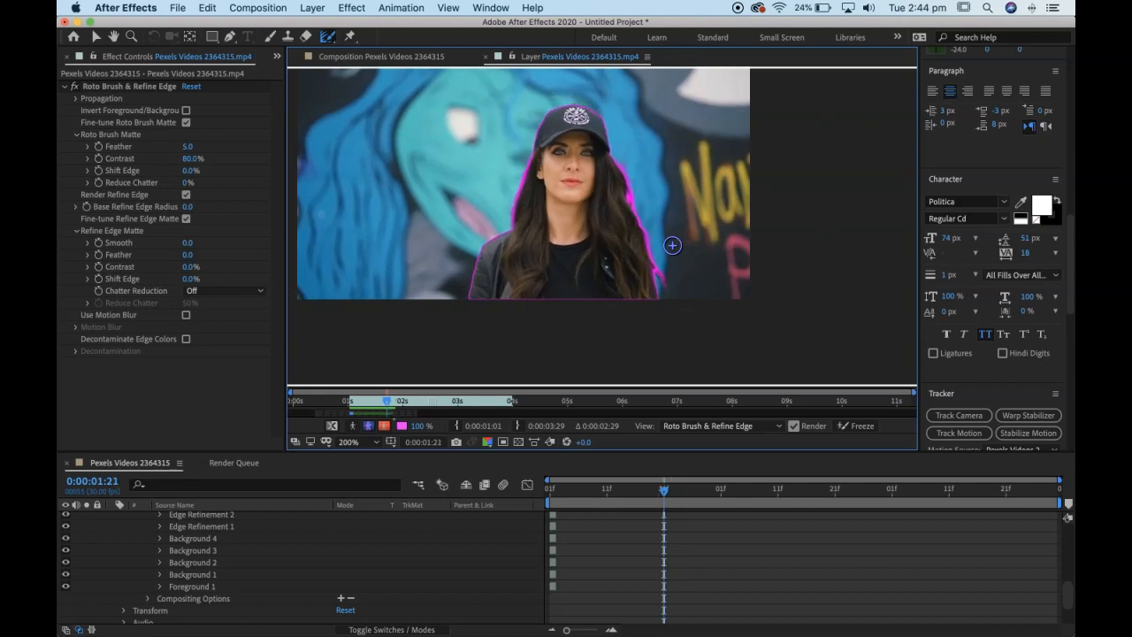
key("Page_Down")
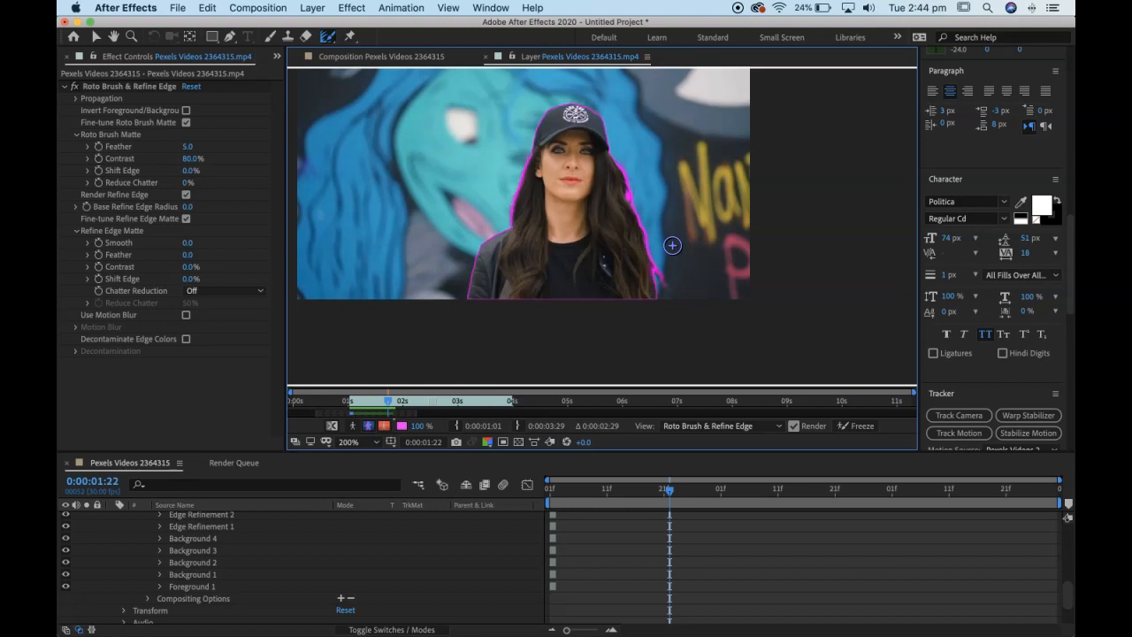
key("Page_Down")
key("Page_Up")
Step: Add the lower hair edge to the selection with Roto Brush strokes at 0:00:01:23, 0:00:01:25 and 0:00:01:26
left_click_drag(327, 37, 397, 37)
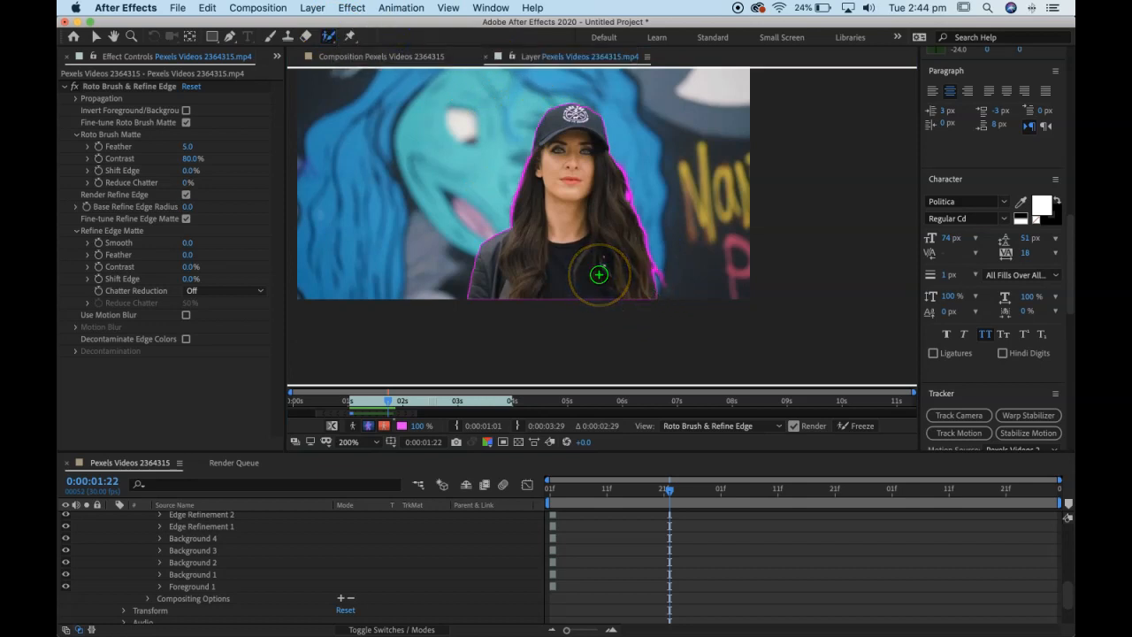
key("Page_Down")
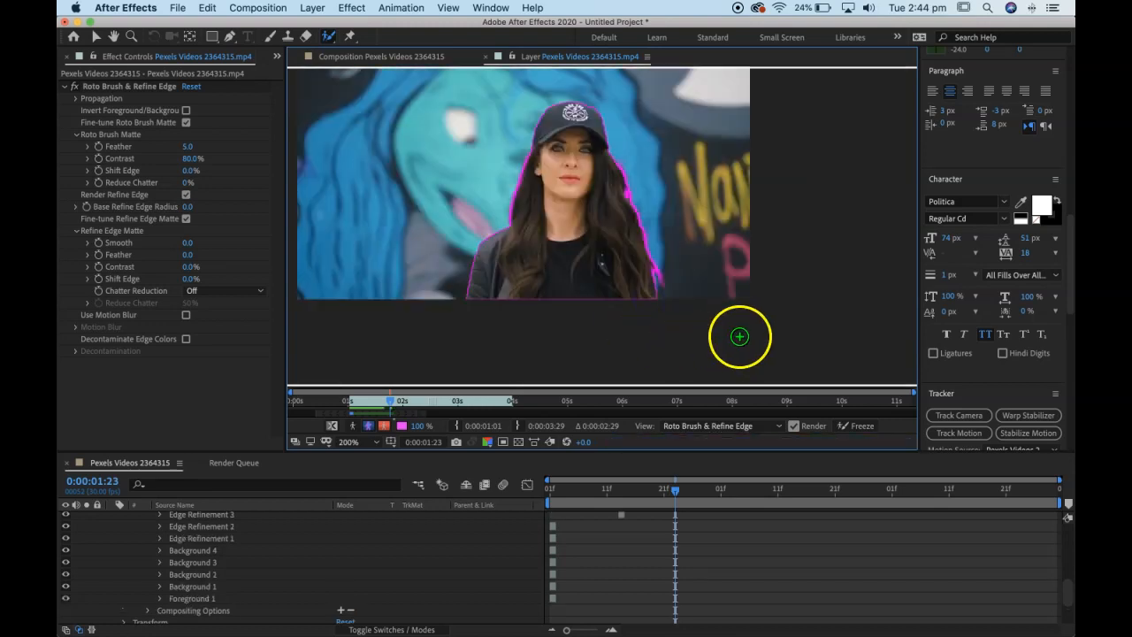
key("Page_Down")
key("Page_Down")
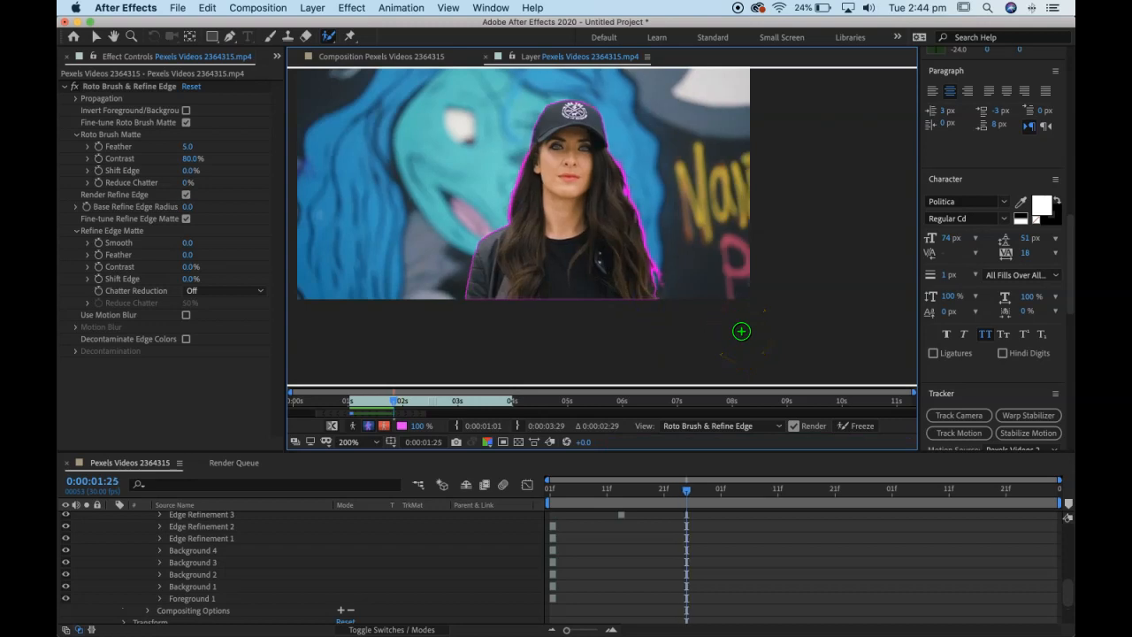
mouse_move(650, 286)
left_mouse_down()
mouse_move(655, 308)
mouse_move(766, 342)
left_mouse_up()
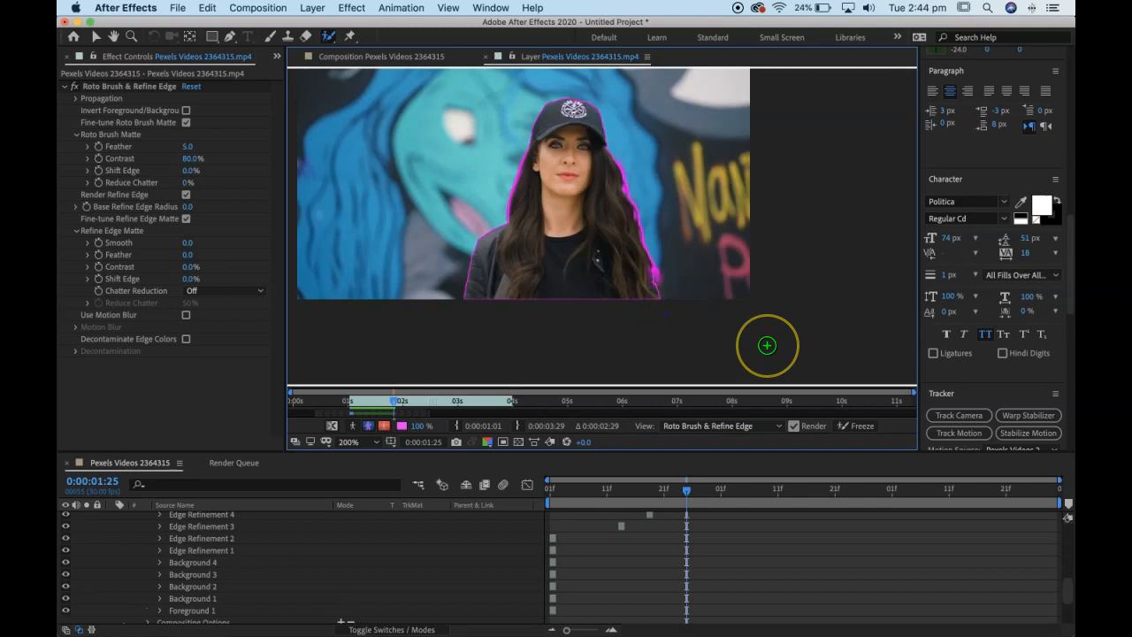
key("Page_Down")
left_click_drag(641, 267, 725, 357)
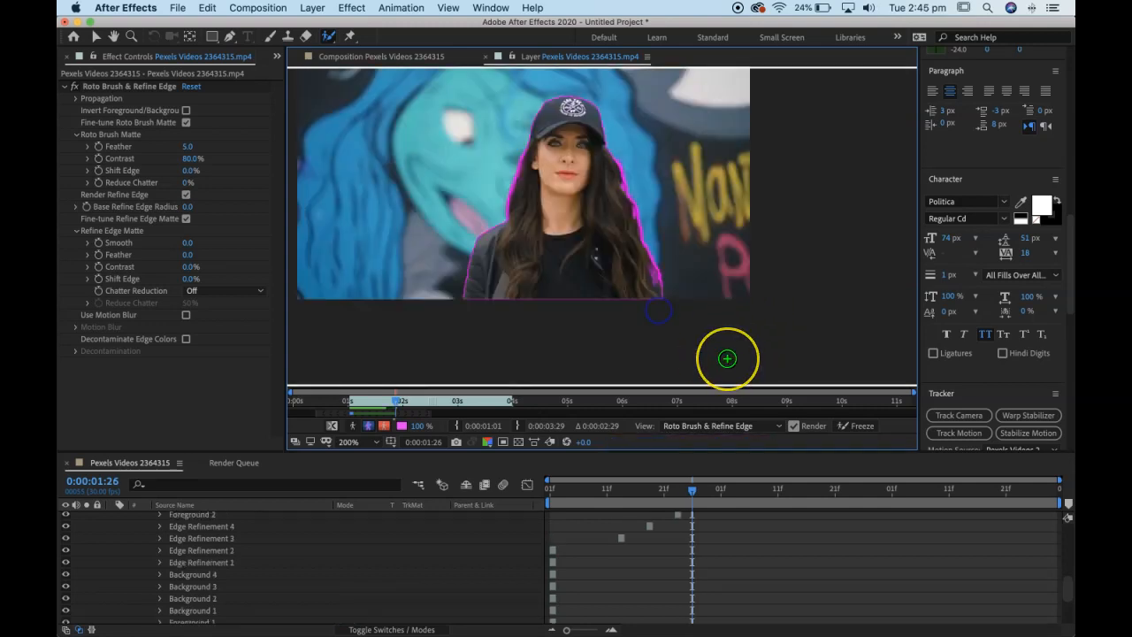
Step: Add the lower hair edge to the selection with Roto Brush strokes at 0:00:01:27, 0:00:01:28 and 0:00:01:29
key("Page_Down")
left_click_drag(652, 265, 665, 330)
key("Page_Down")
key("Page_Down")
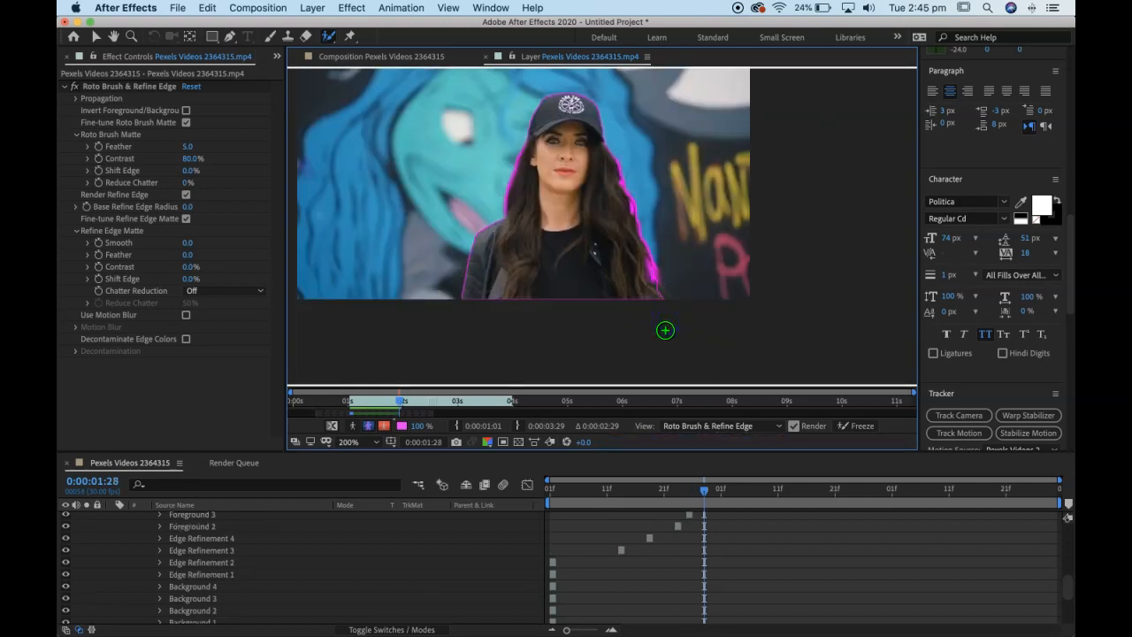
key("Page_Up")
mouse_move(665, 329)
left_mouse_down()
mouse_move(646, 277)
mouse_move(660, 277)
mouse_move(651, 281)
mouse_move(671, 324)
mouse_move(649, 265)
mouse_move(679, 317)
left_mouse_up()
key("Page_Down")
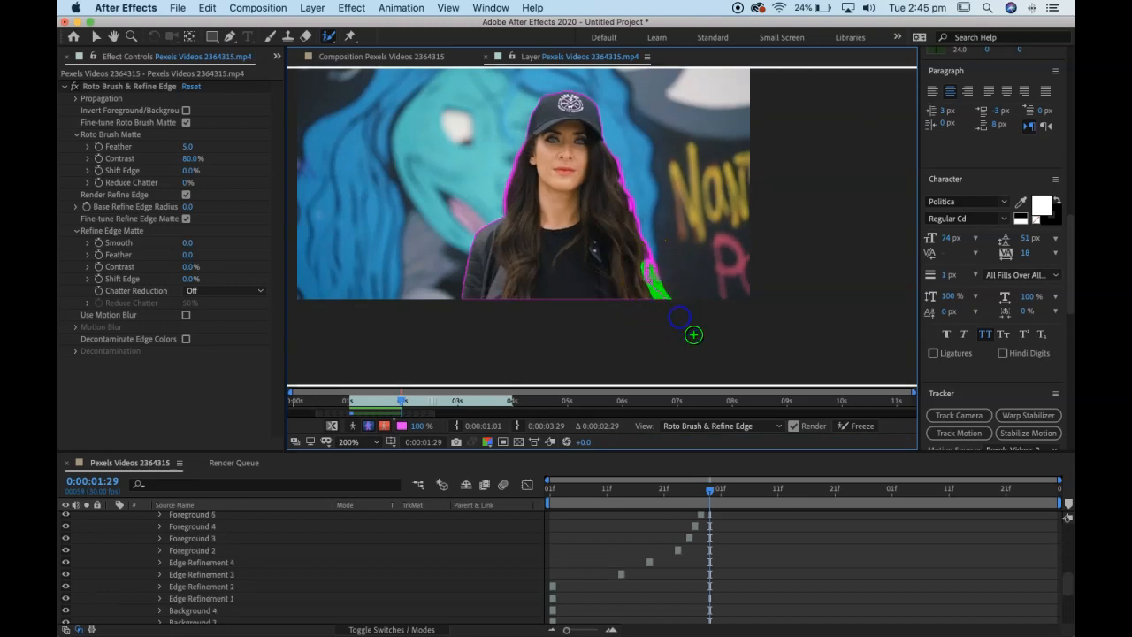
Step: Paint Roto Brush strokes down the lower hair edge at 0:00:02:00 and 0:00:02:01, and continue checking the following frames
key("Page_Down")
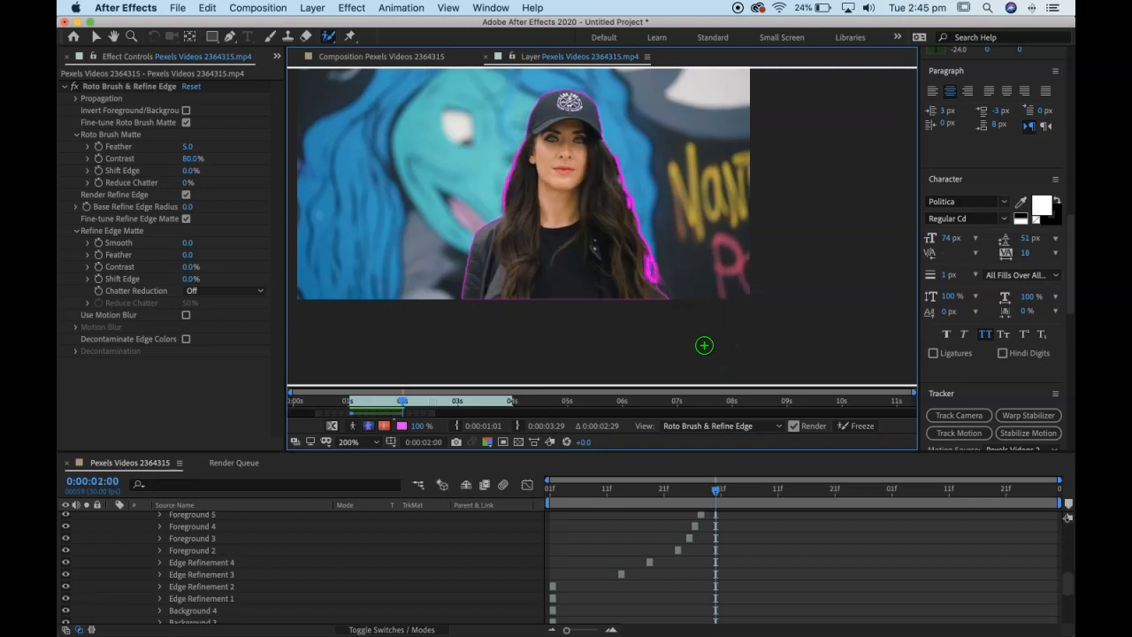
left_click_drag(650, 252, 675, 311)
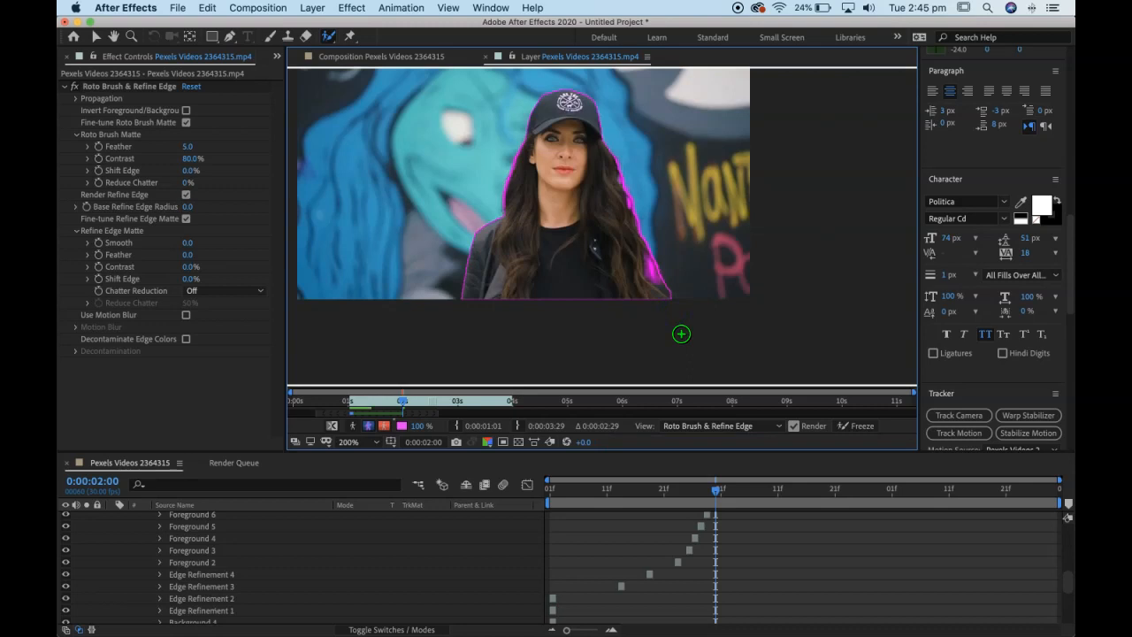
key("Page_Down")
mouse_move(606, 245)
left_mouse_down()
mouse_move(652, 272)
mouse_move(670, 310)
left_mouse_up()
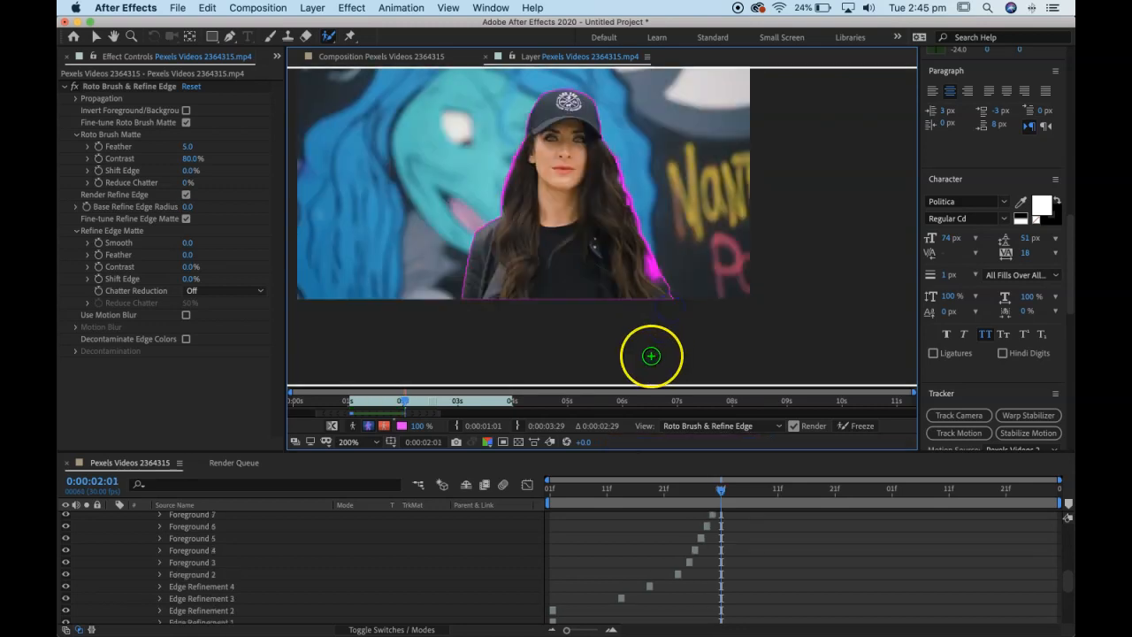
key("Page_Down")
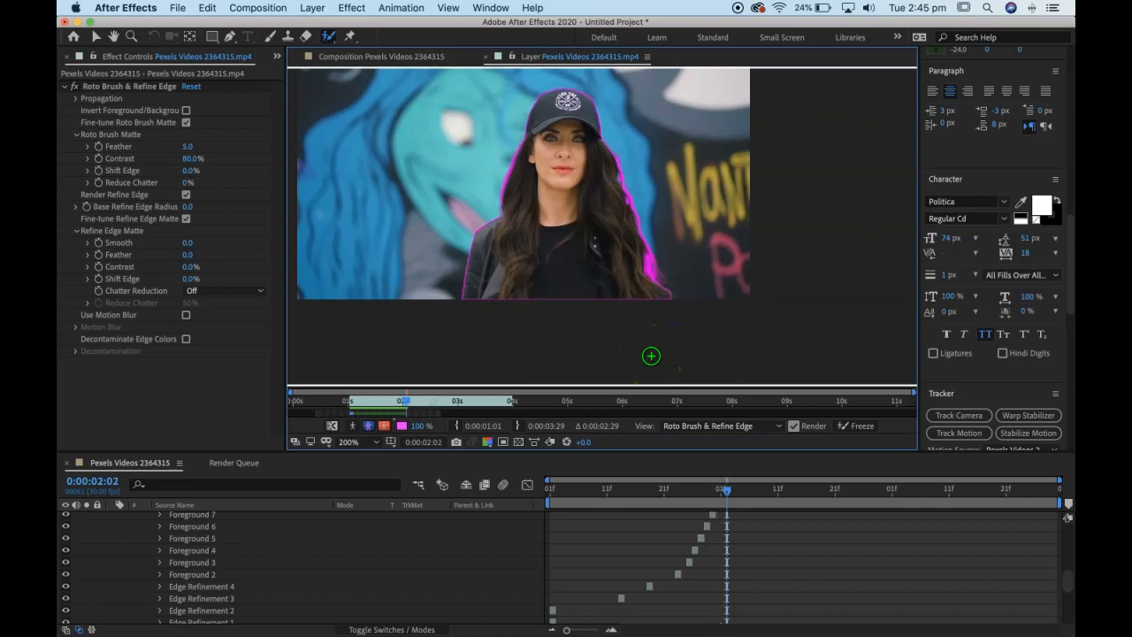
key("Page_Down")
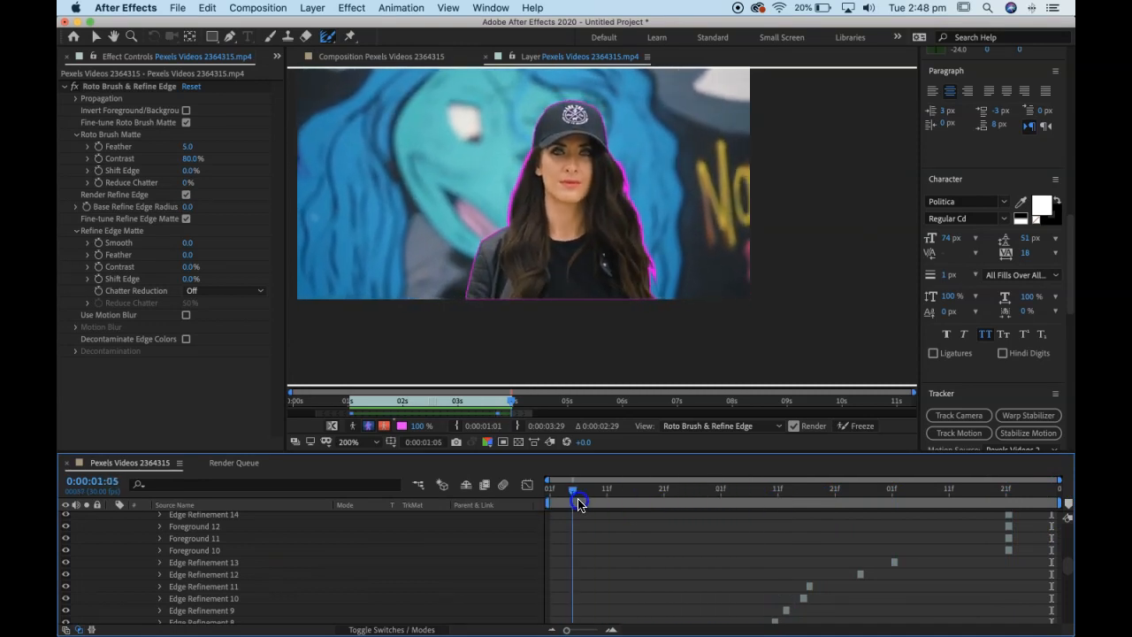
Step: Go back to 0:00:01:01, switch to the composition view and scrub through it to check the woman in front of the title
left_click_drag(897, 489, 510, 475)
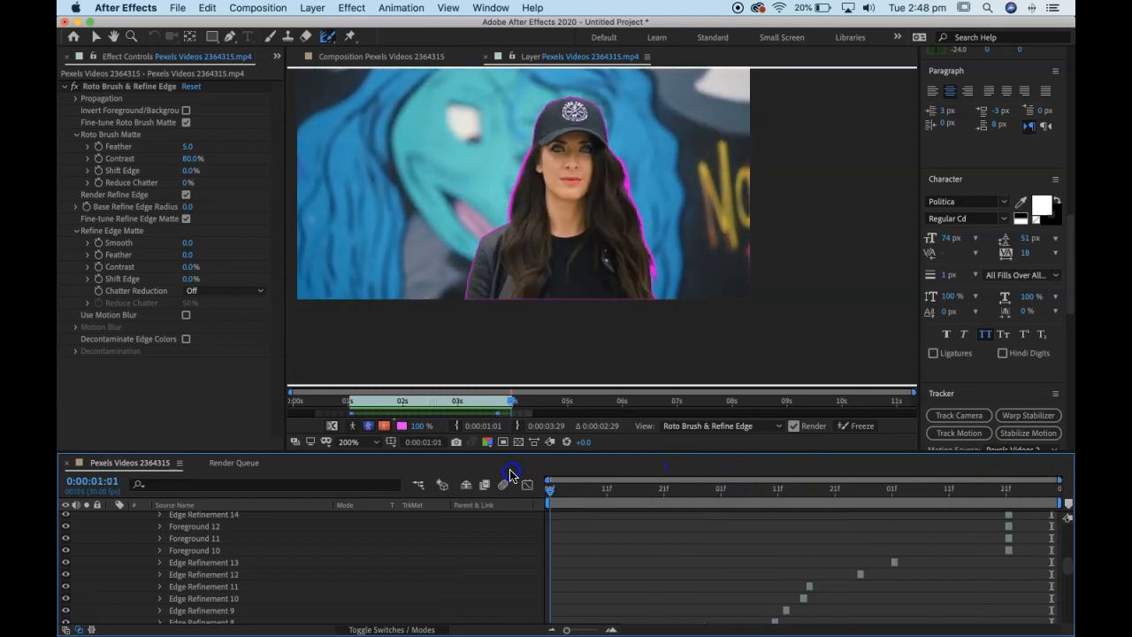
left_click(346, 58)
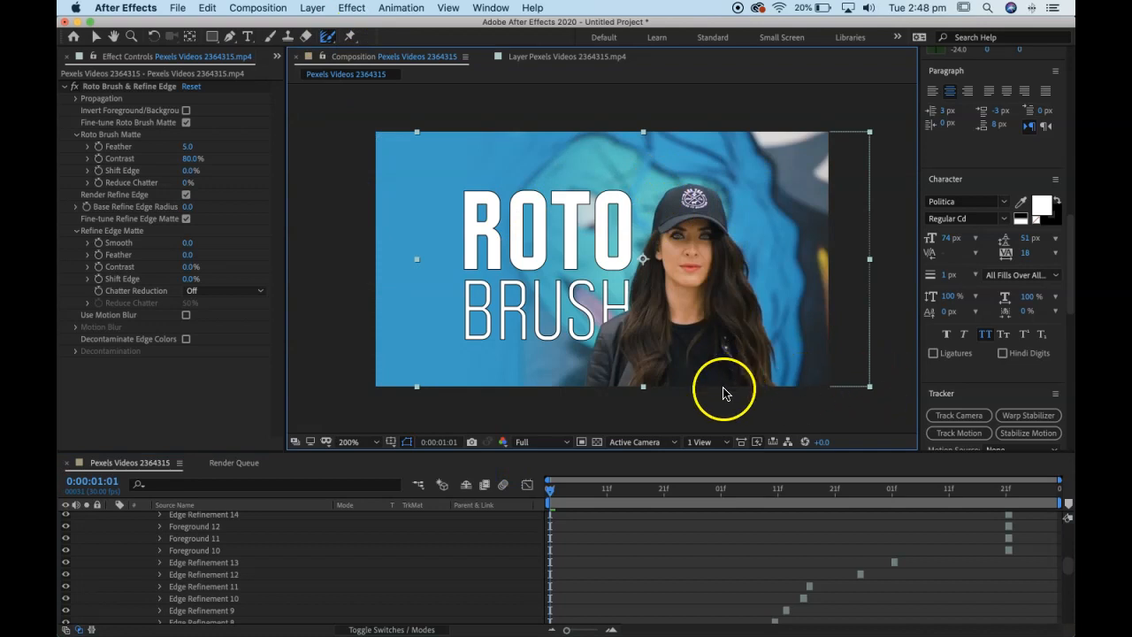
left_click_drag(692, 490, 493, 467)
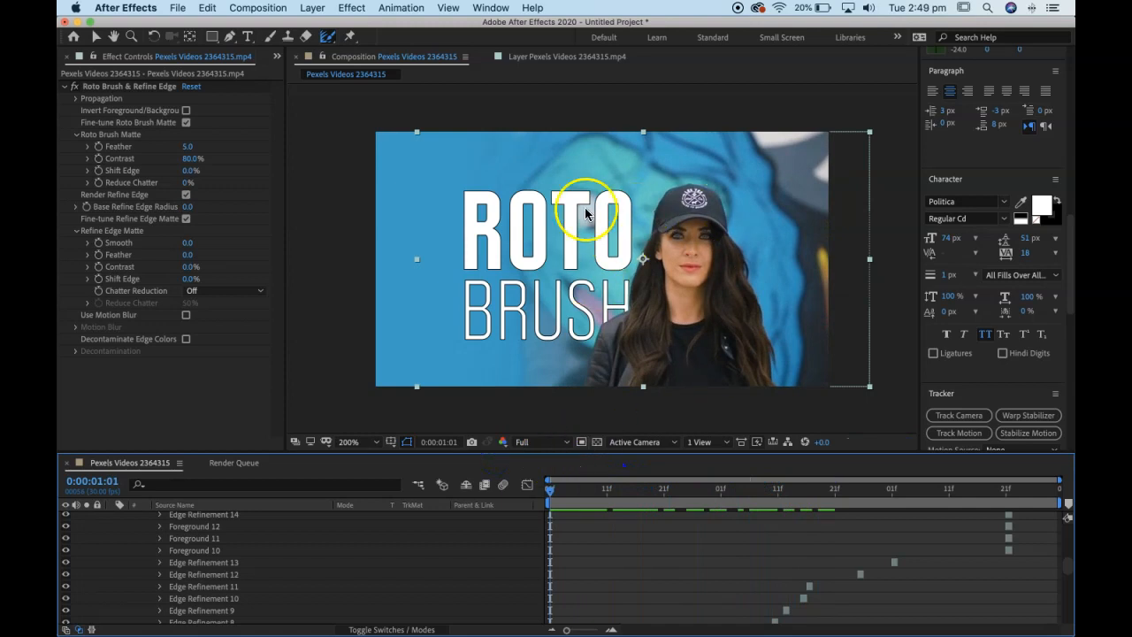
left_click(607, 499)
left_click_drag(607, 500, 498, 506)
Step: Collapse the properties of the uppermost Pexels Videos 2364315.mp4 layer and scrub the opening frames
scroll(198, 522, "up", 10)
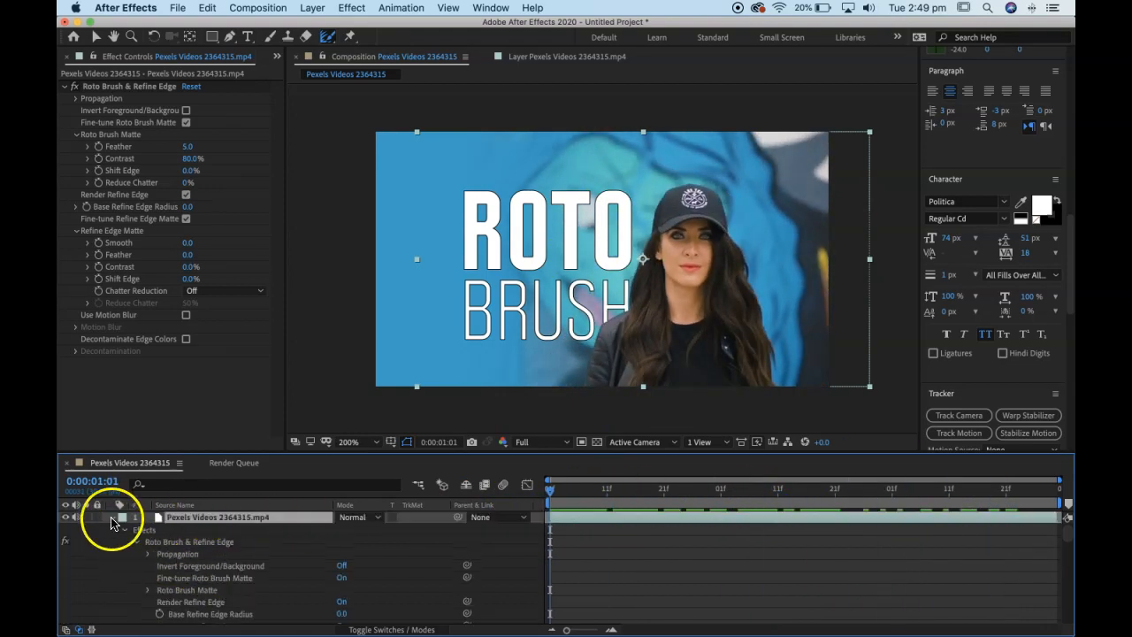
left_click(110, 520)
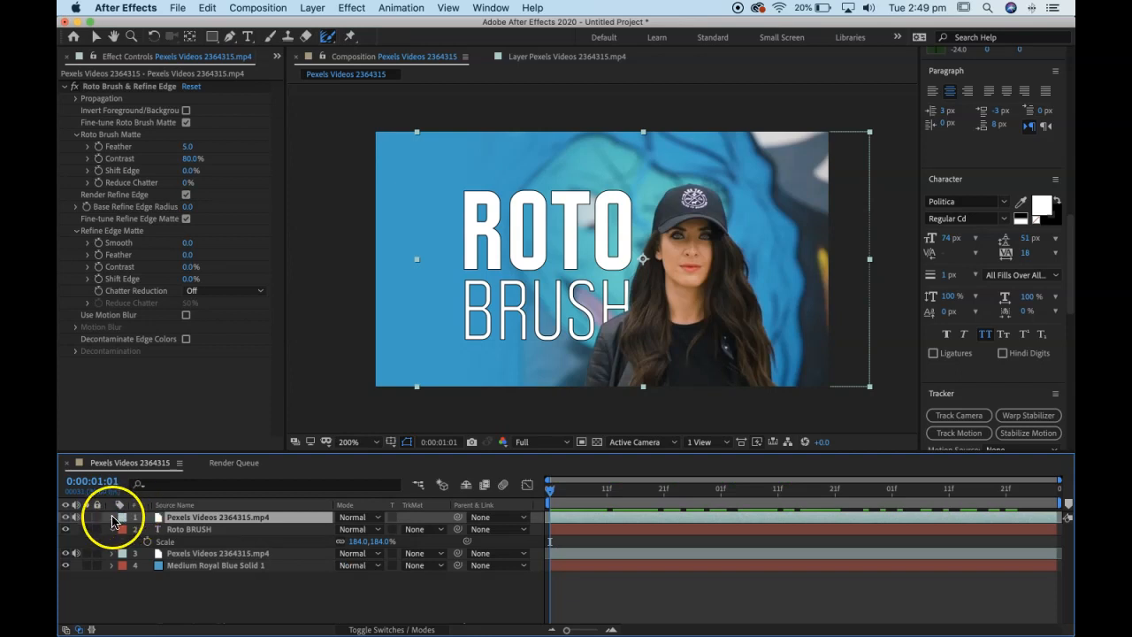
left_click_drag(555, 492, 527, 473)
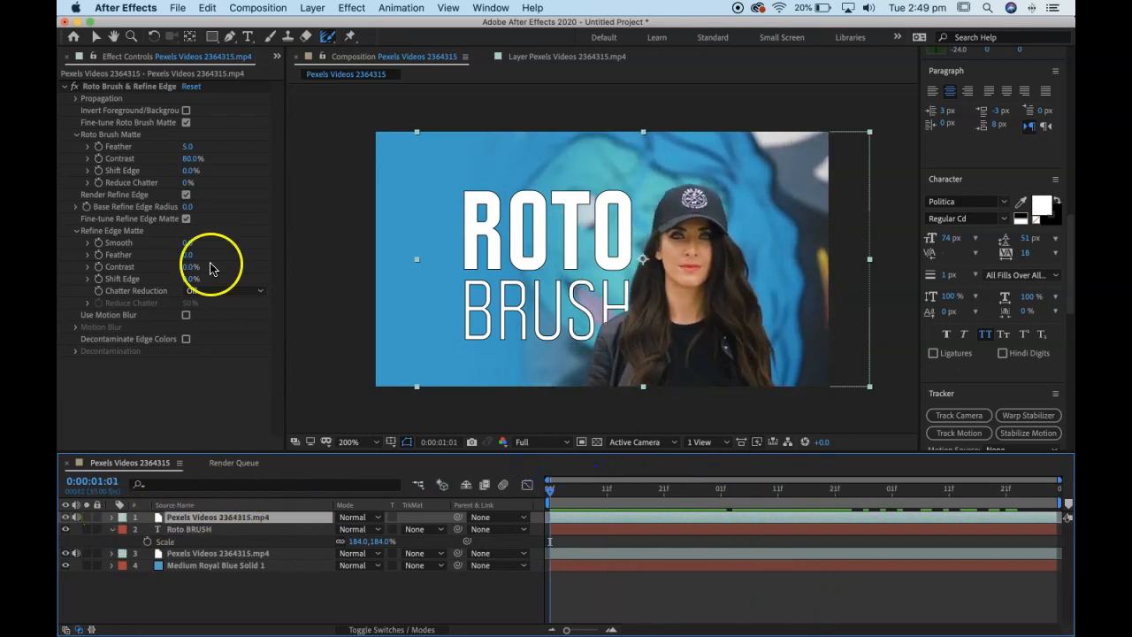
left_click(112, 518)
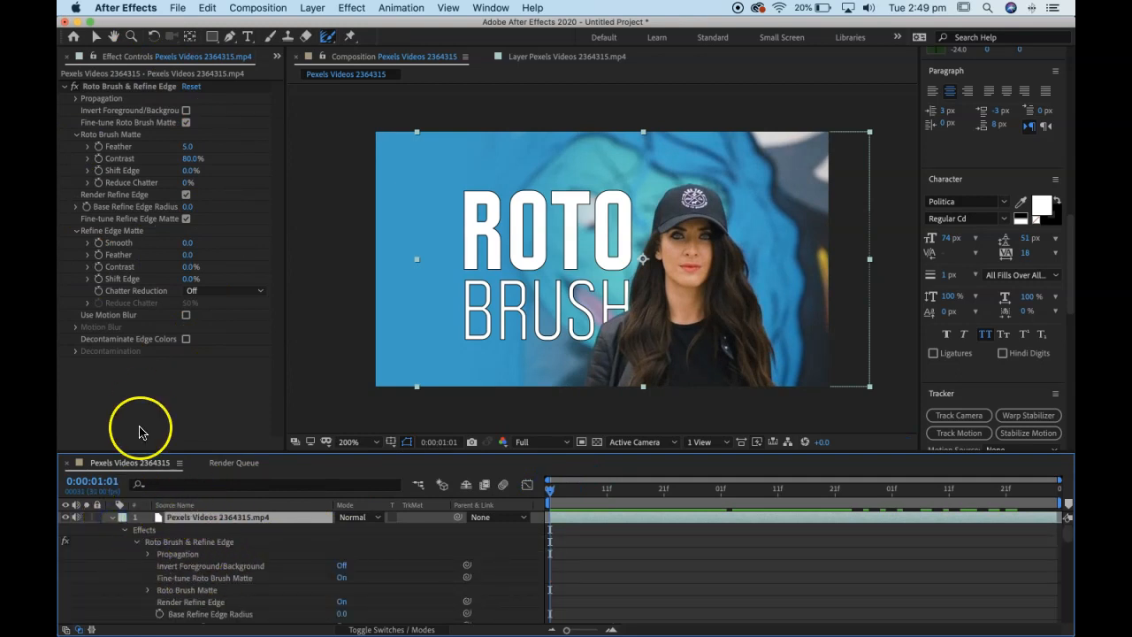
left_click(112, 521)
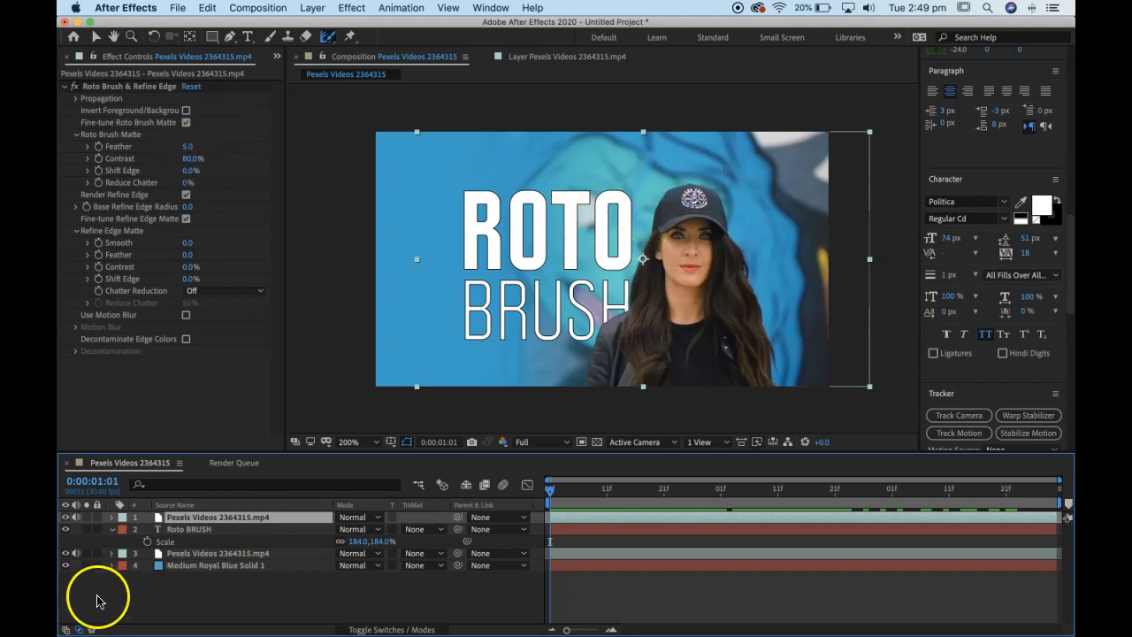
Step: Hide the footage layer below the title and play the composition to examine the cutout against the plain blue solid
left_click(65, 554)
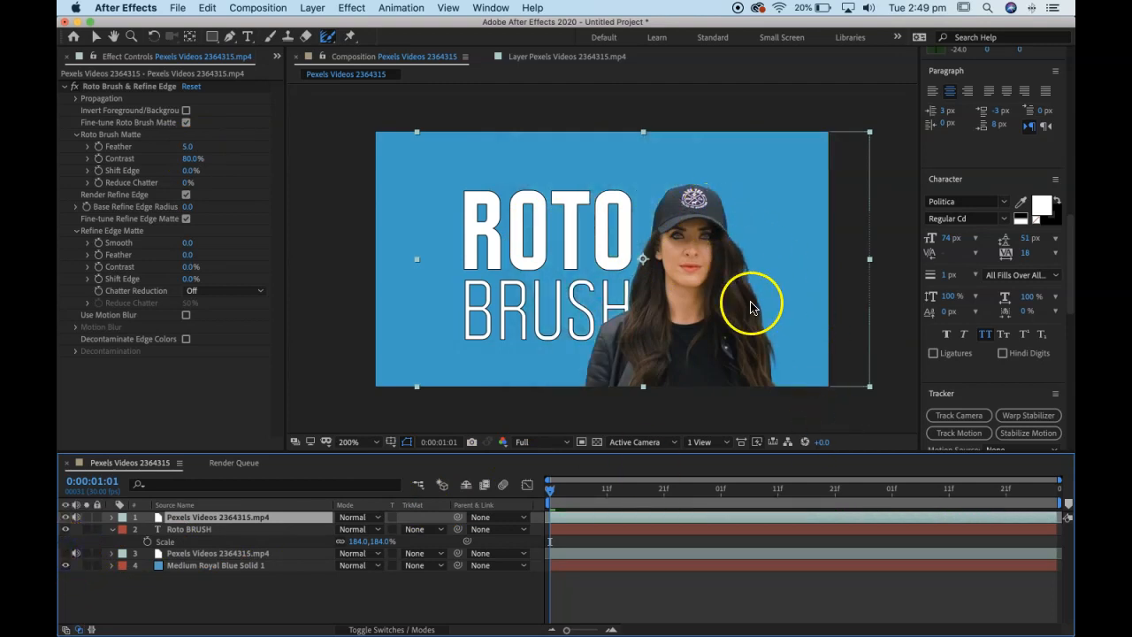
left_click_drag(572, 493, 504, 486)
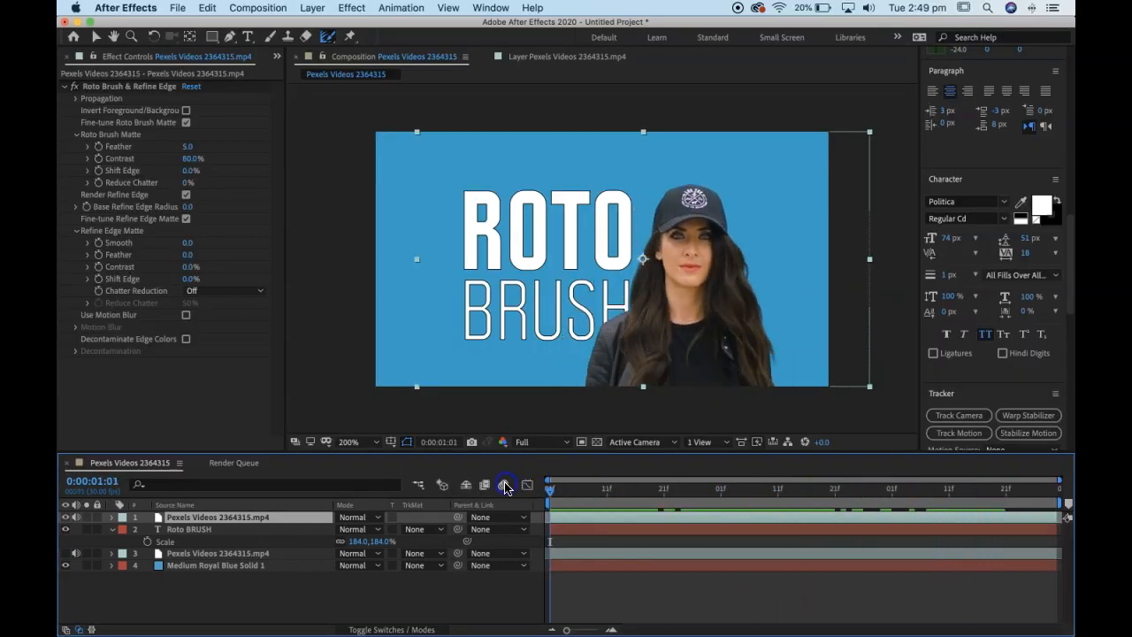
key("space")
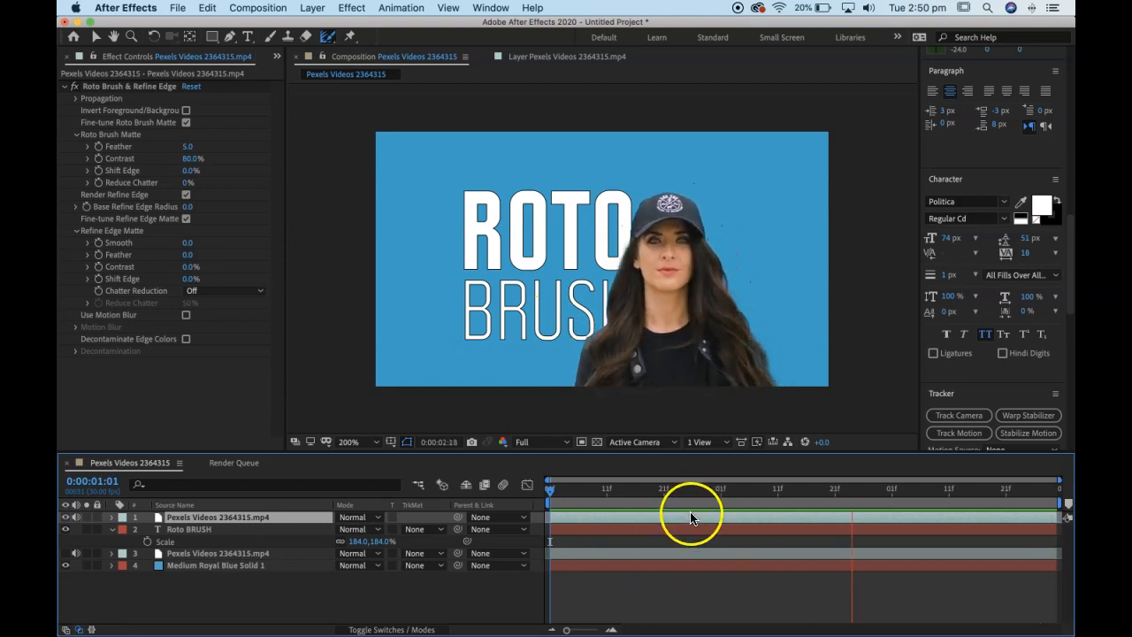
key("space")
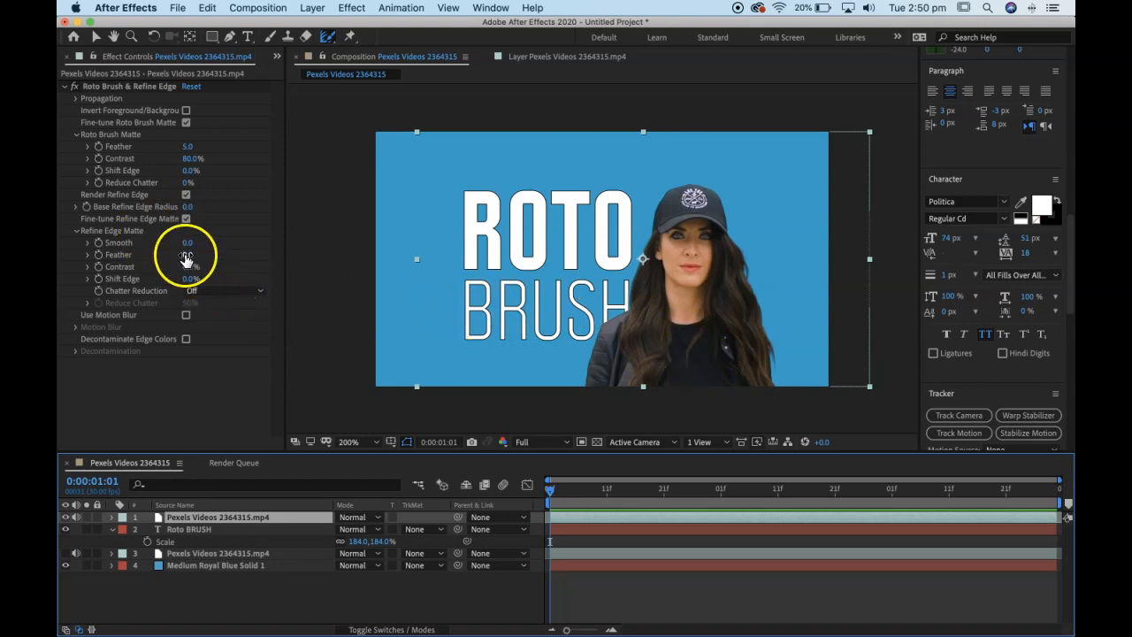
Step: Set the cutout's Refine Edge Matte to Smooth 3.4 and Contrast 23%, and show the footage layer below the title again
left_click(600, 489)
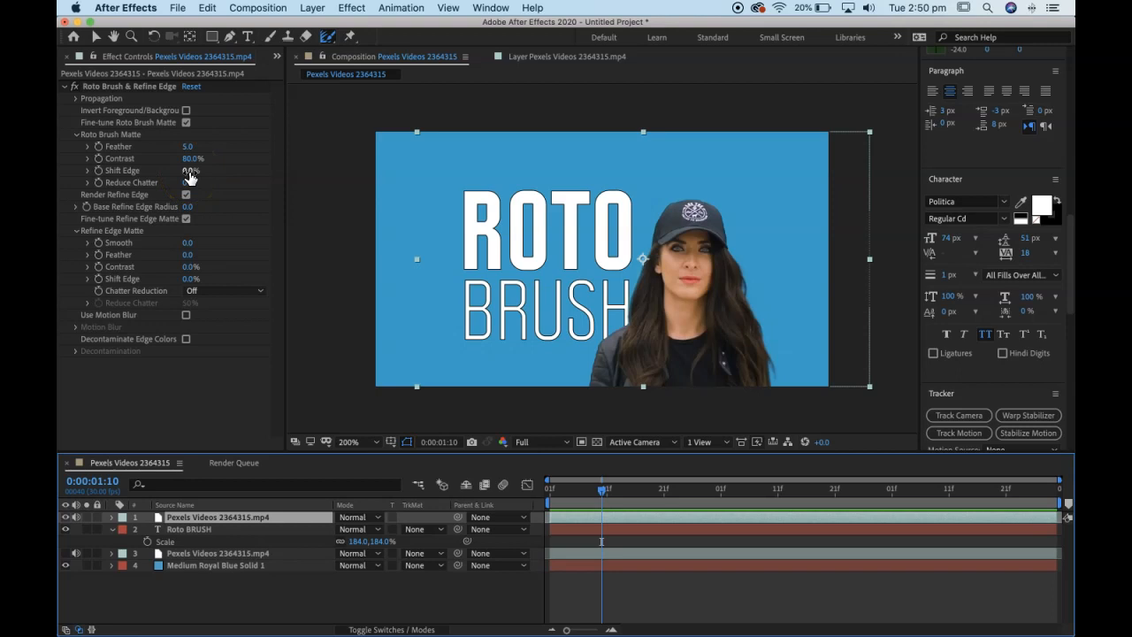
left_click_drag(188, 242, 212, 240)
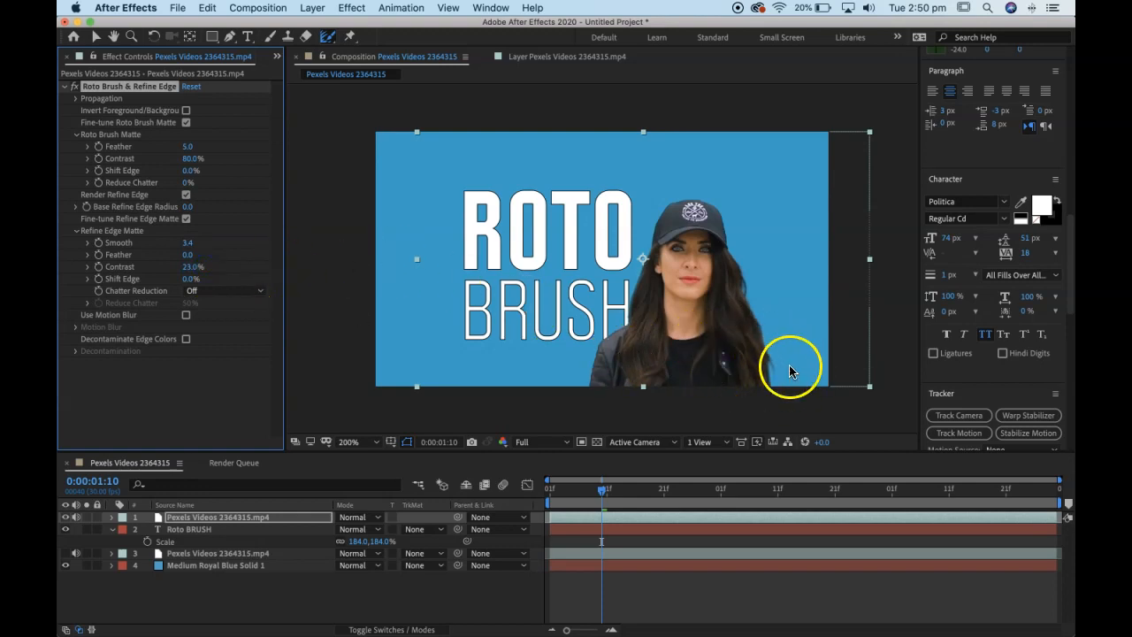
left_click_drag(610, 487, 527, 484)
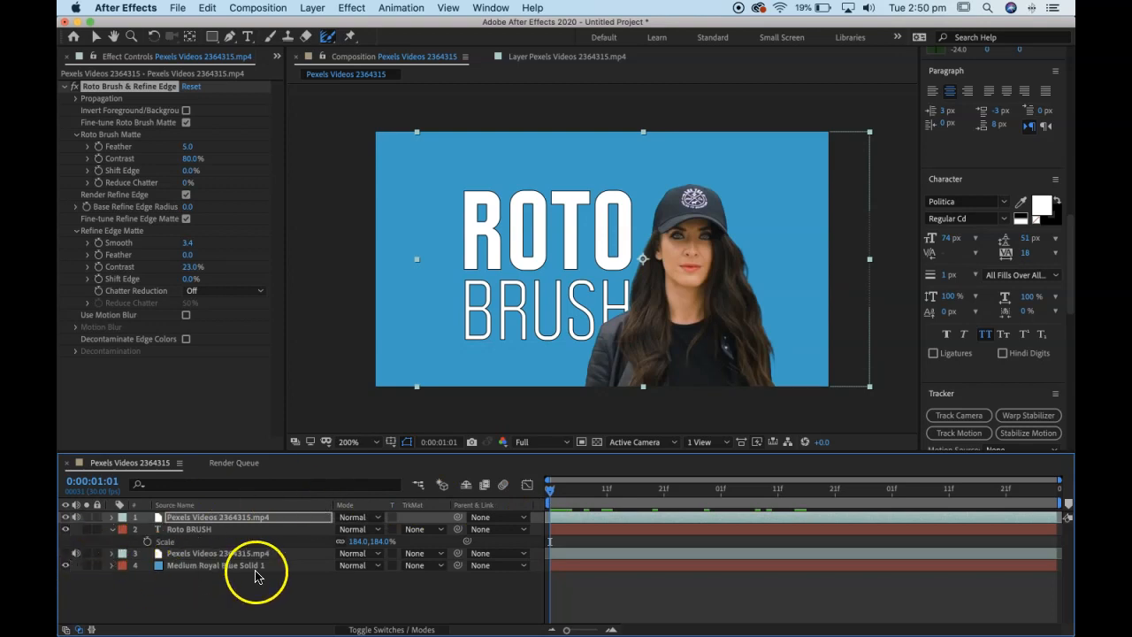
left_click(67, 553)
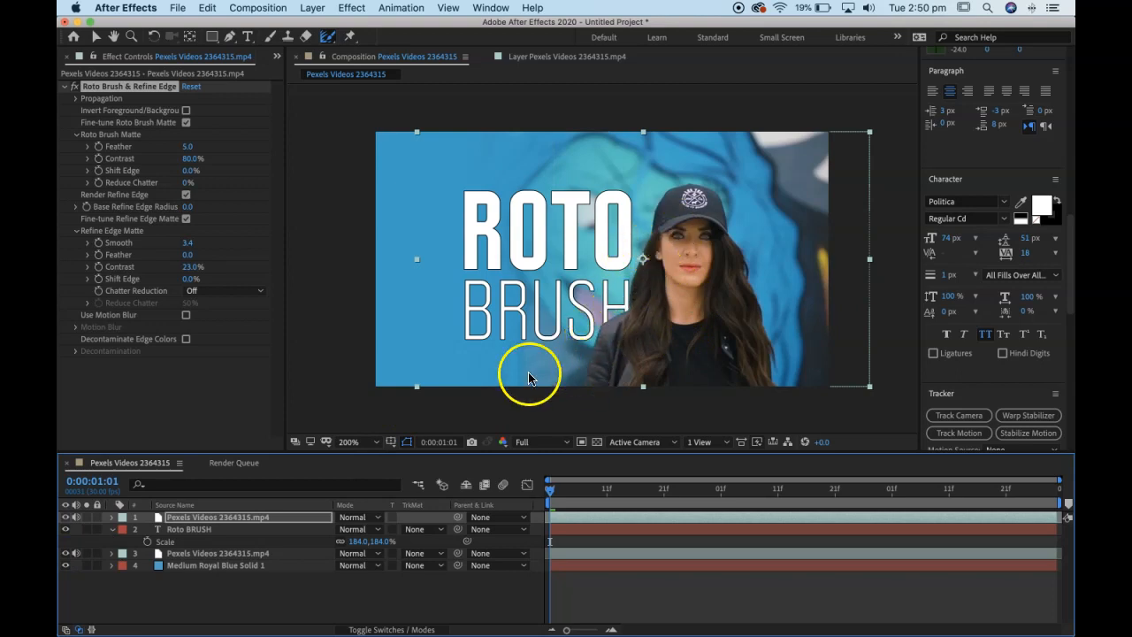
Step: Remove the black stroke from the Roto BRUSH title and collapse the title layer's properties
left_click(199, 529)
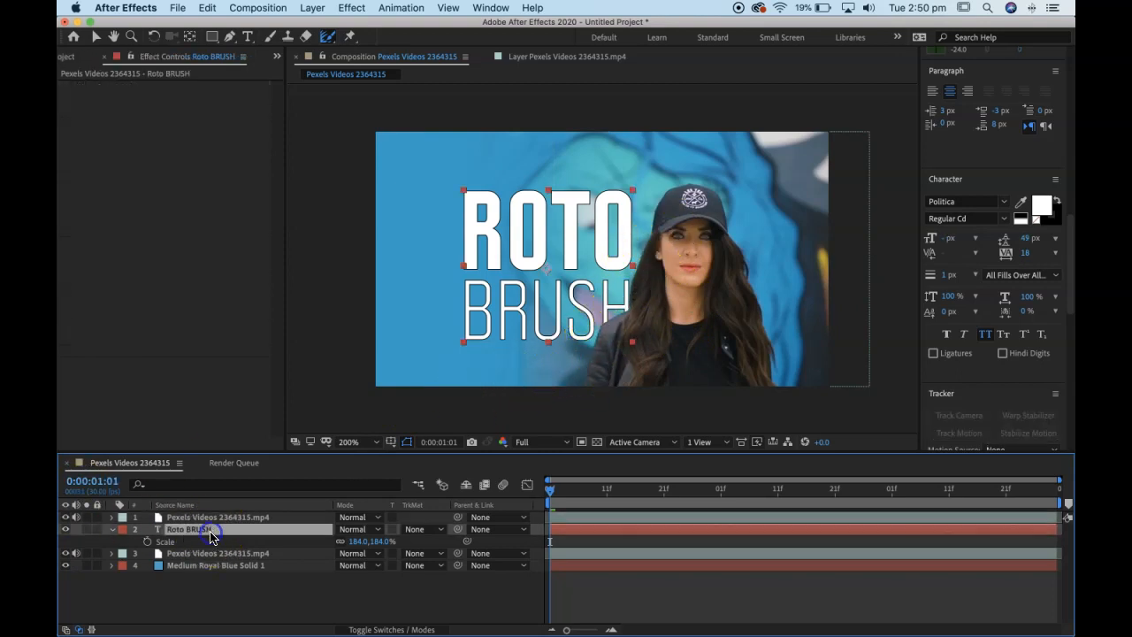
left_click(1053, 228)
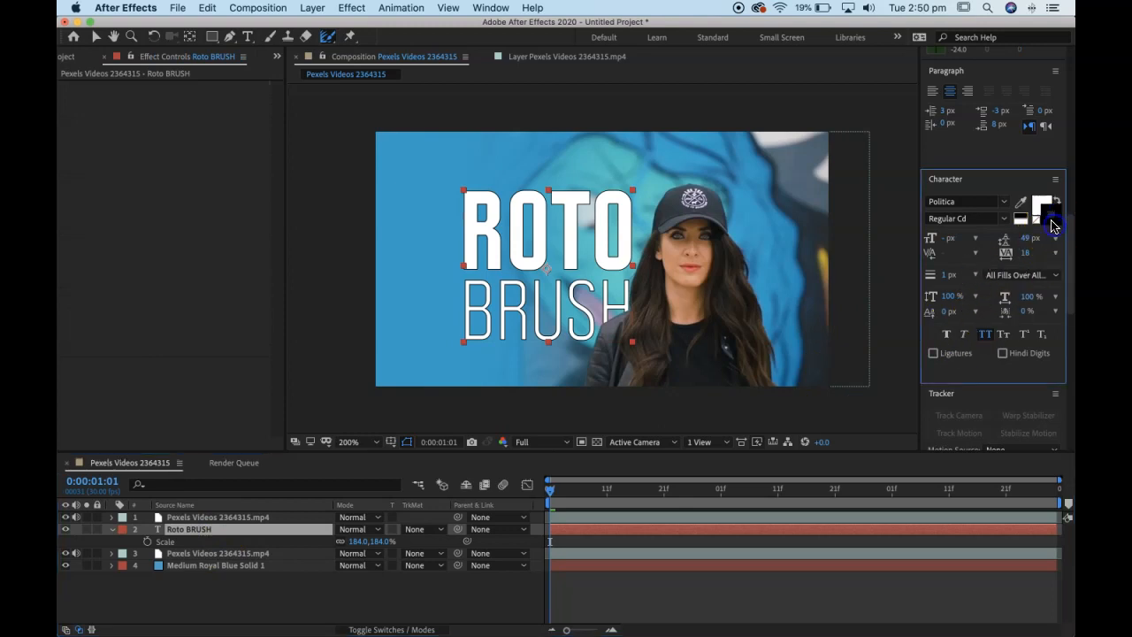
left_click(1037, 226)
left_click(600, 490)
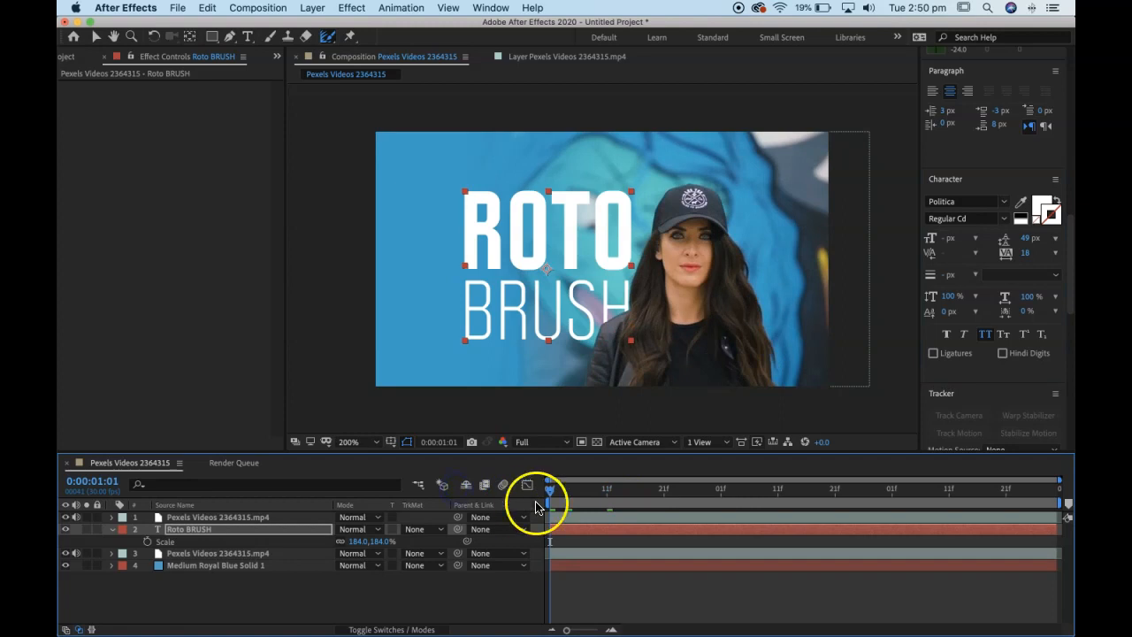
left_click(184, 531)
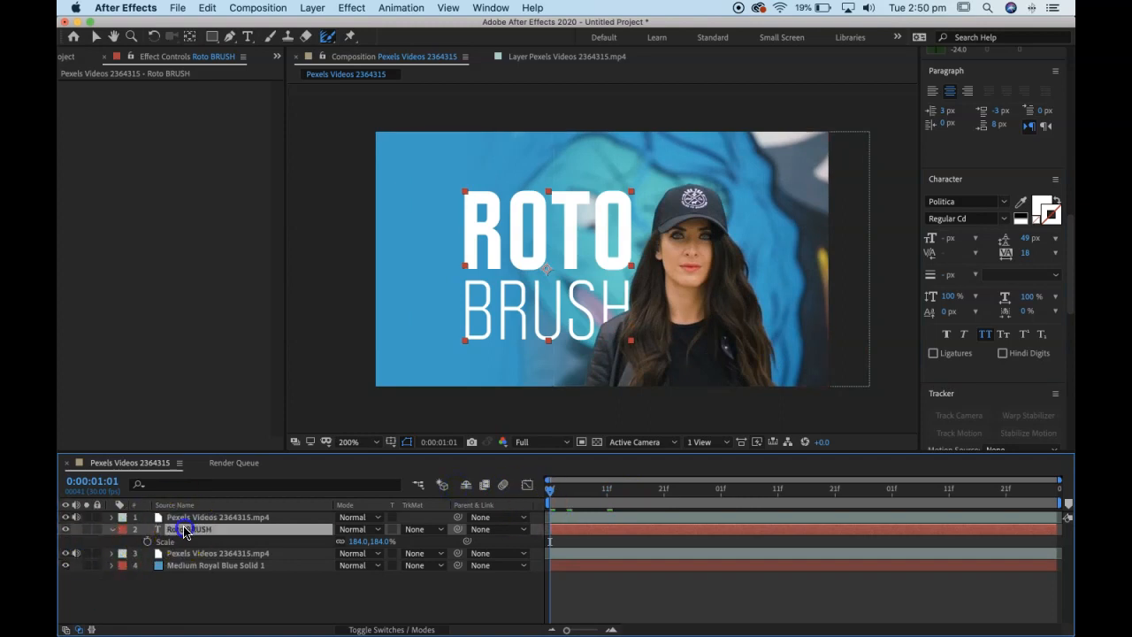
left_click(112, 529)
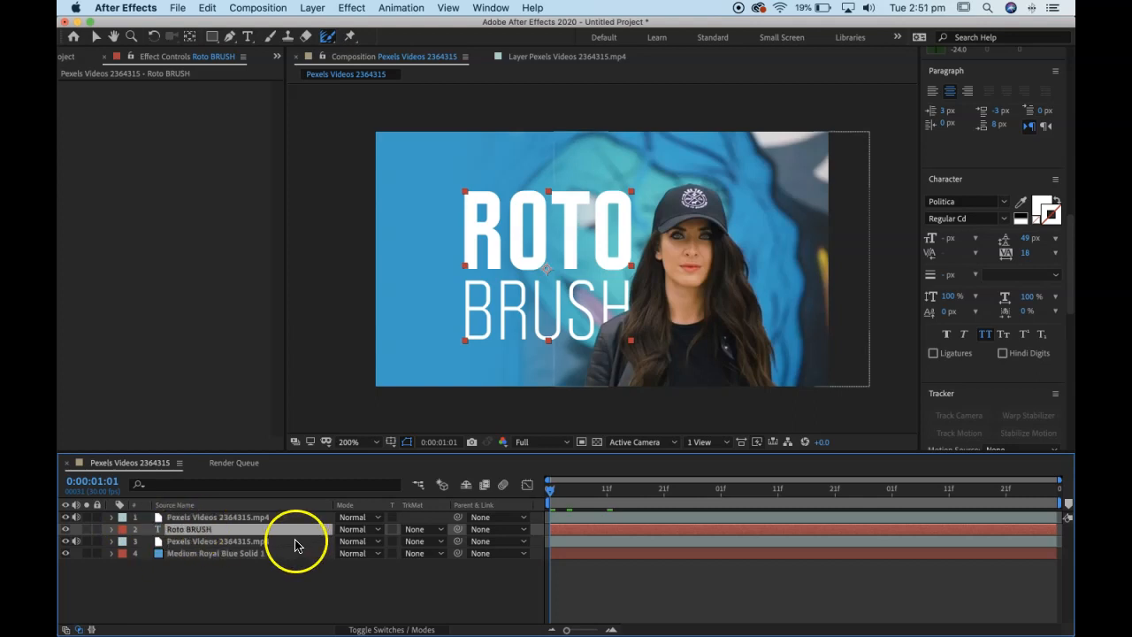
Step: Dock the Effects & Presets panel beside the composition view and expand its Animation Presets
scroll(984, 155, "up", 10)
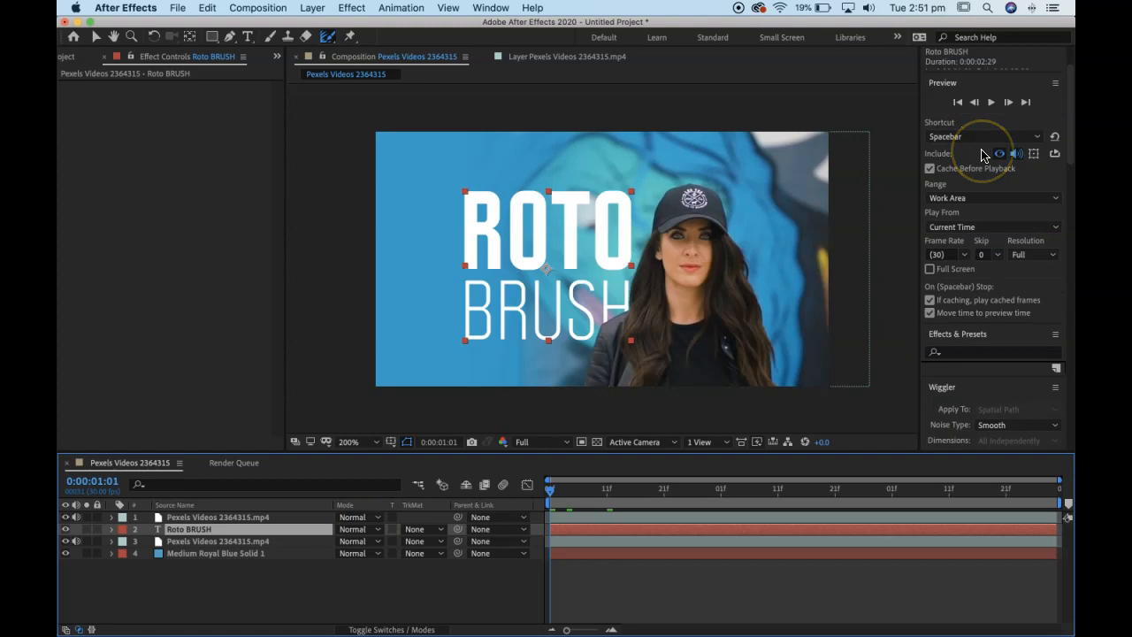
scroll(981, 155, "up", 3)
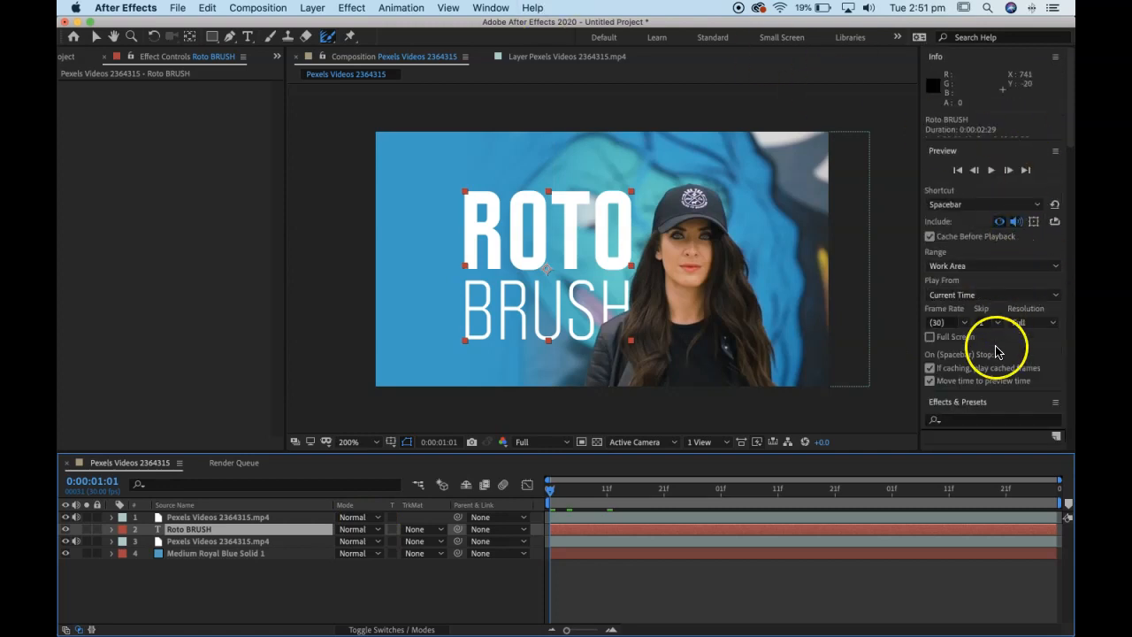
scroll(995, 371, "down", 7)
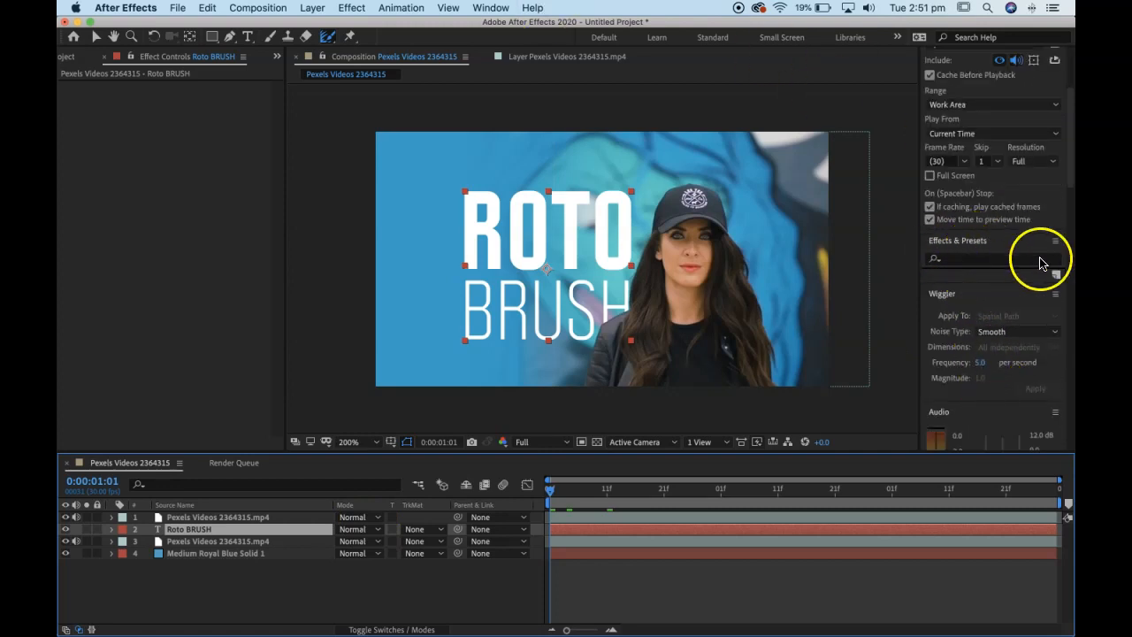
left_click(999, 259)
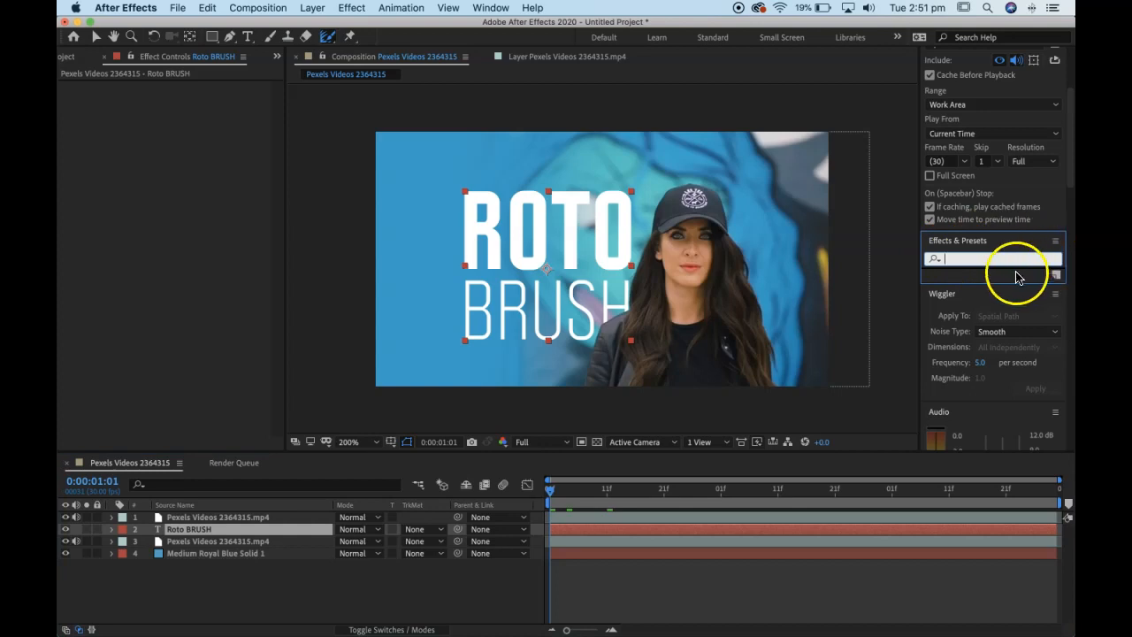
left_click(952, 289)
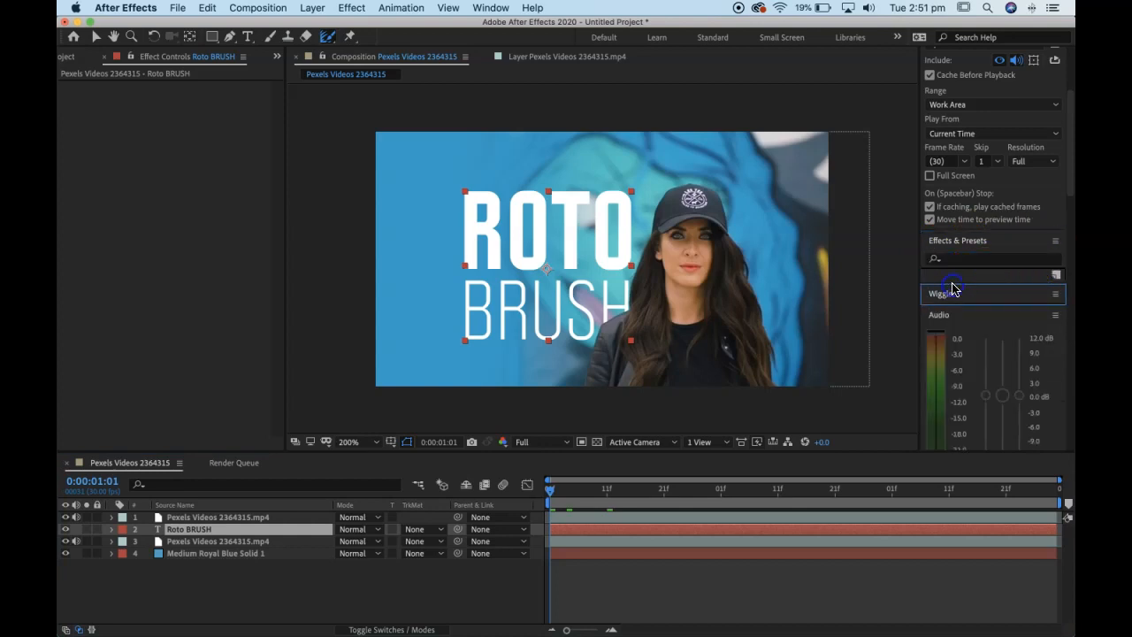
left_click(953, 247)
left_click_drag(953, 248, 900, 150)
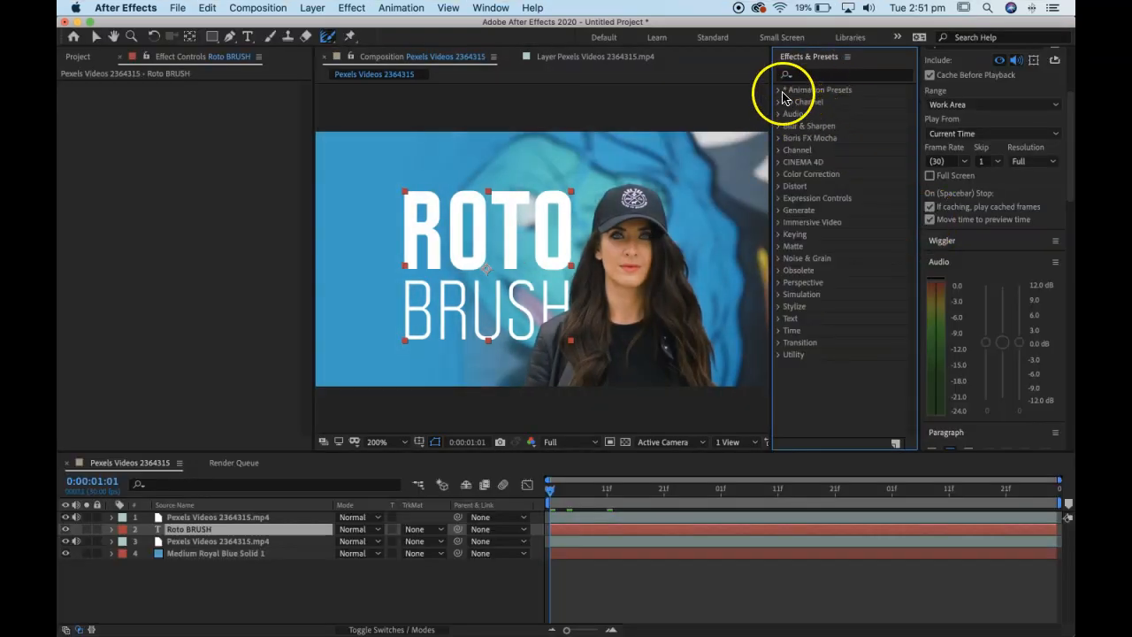
left_click(780, 90)
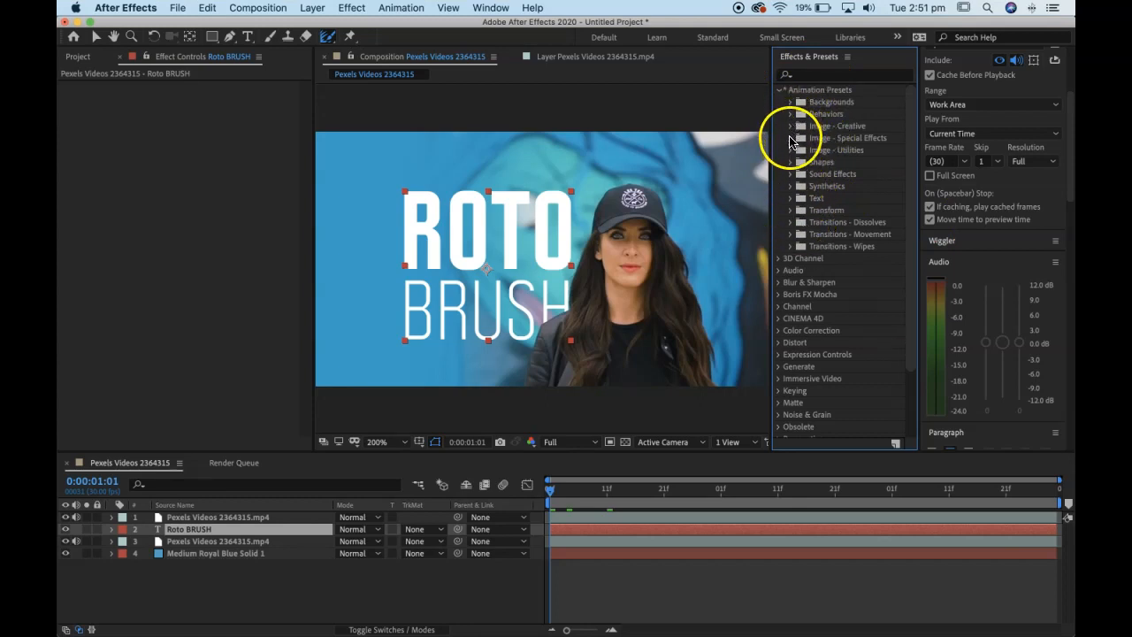
Step: Apply the Straight In By Word preset from the Text > Animate In presets to the Roto BRUSH title
left_click(791, 198)
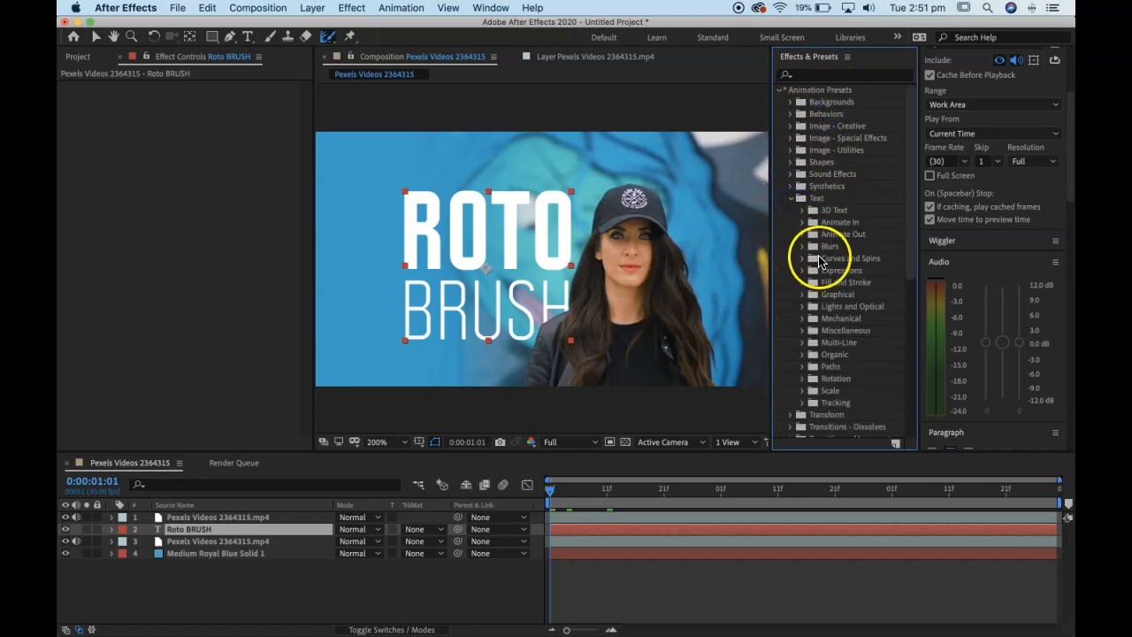
left_click(803, 222)
scroll(853, 256, "down", 4)
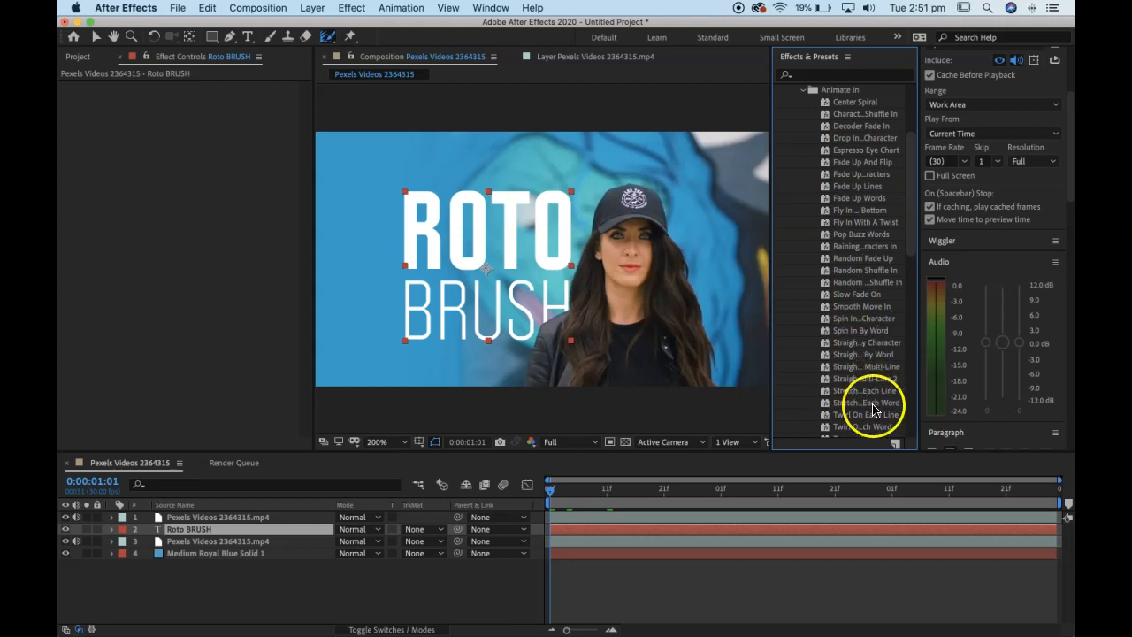
scroll(858, 402, "down", 1)
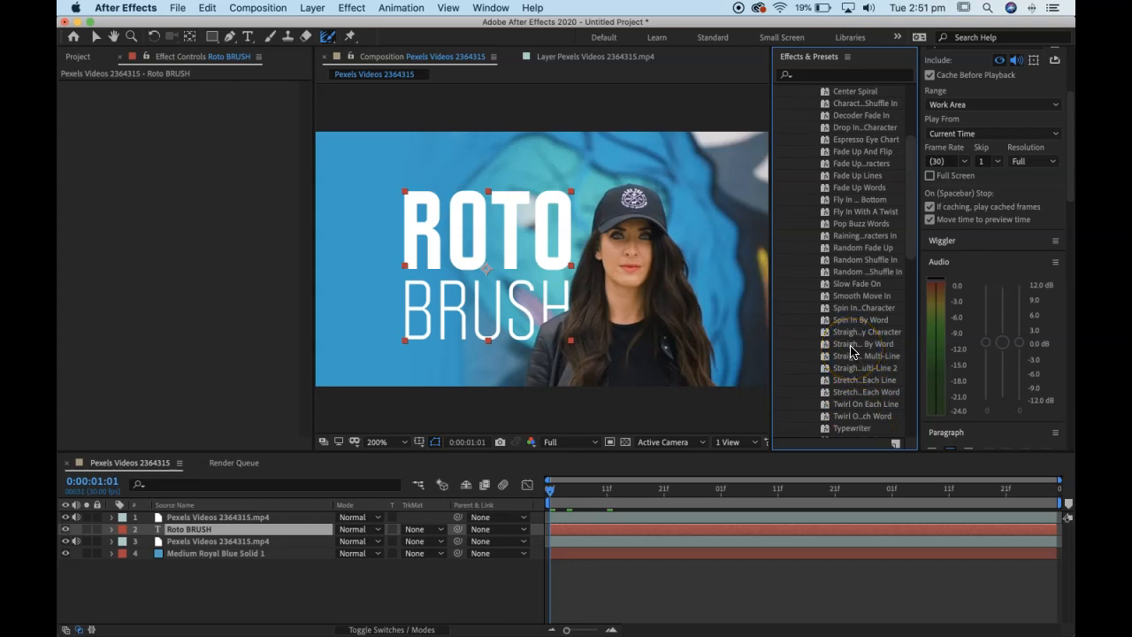
left_click_drag(851, 350, 189, 535)
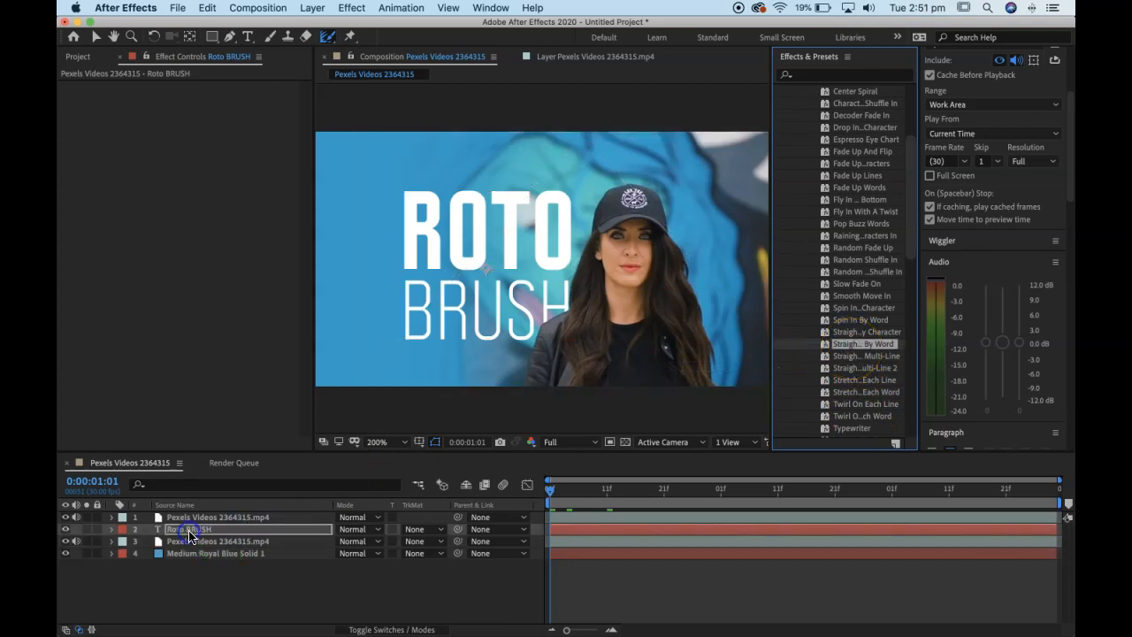
Step: Set the Position of Animator 1 on the Roto BRUSH title to 303.0, 0.0 so the words start just outside the frame
left_click(112, 529)
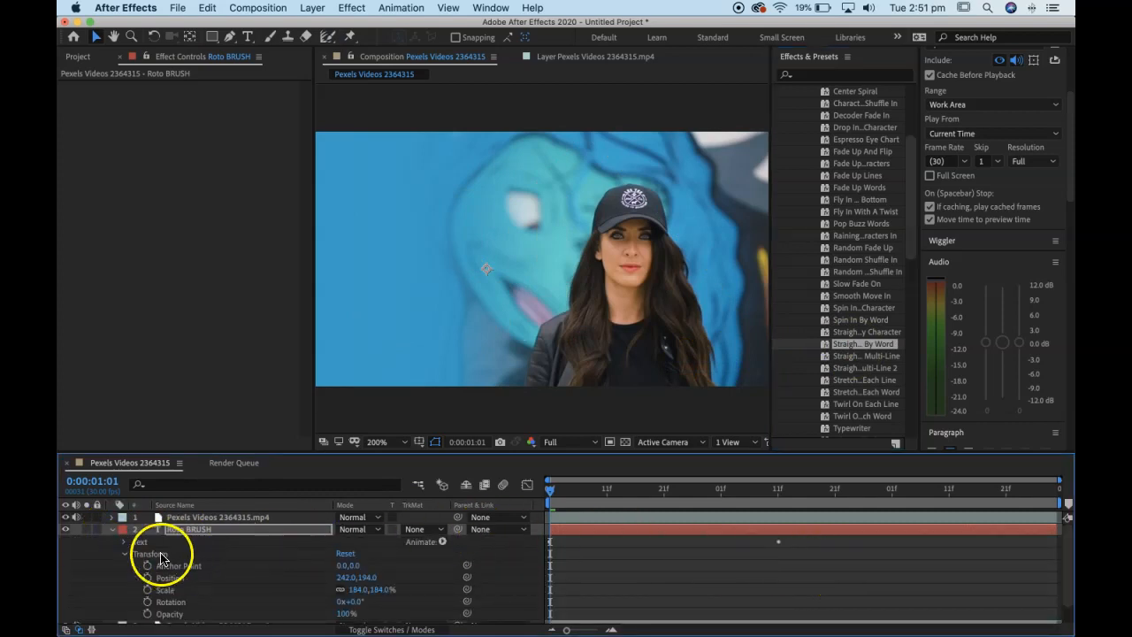
left_click(125, 552)
left_click(124, 542)
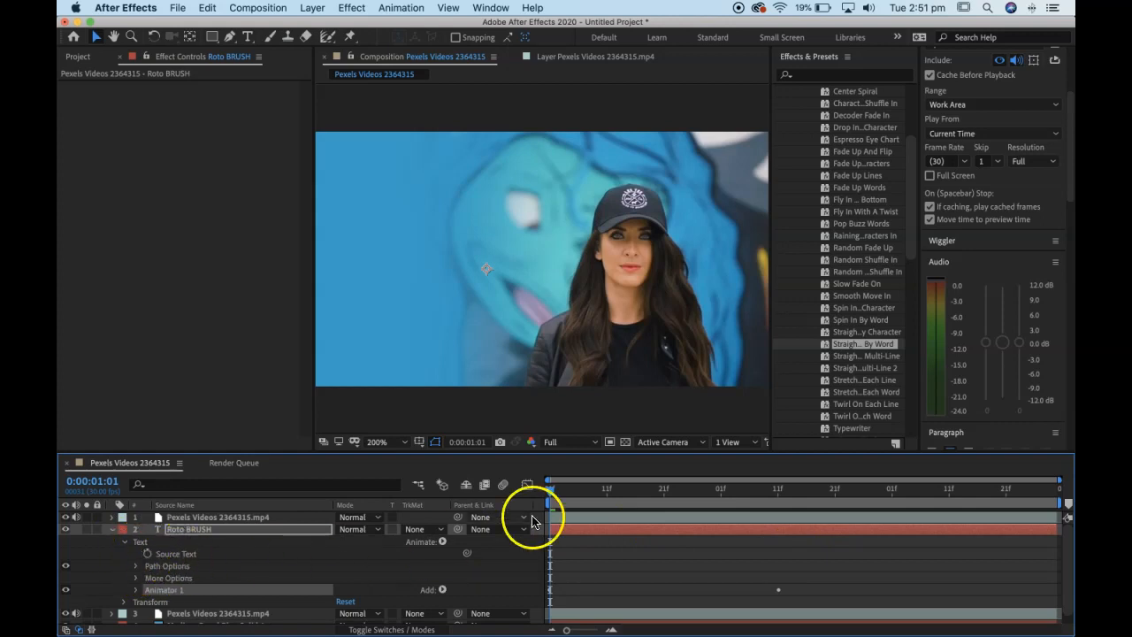
left_click(135, 589)
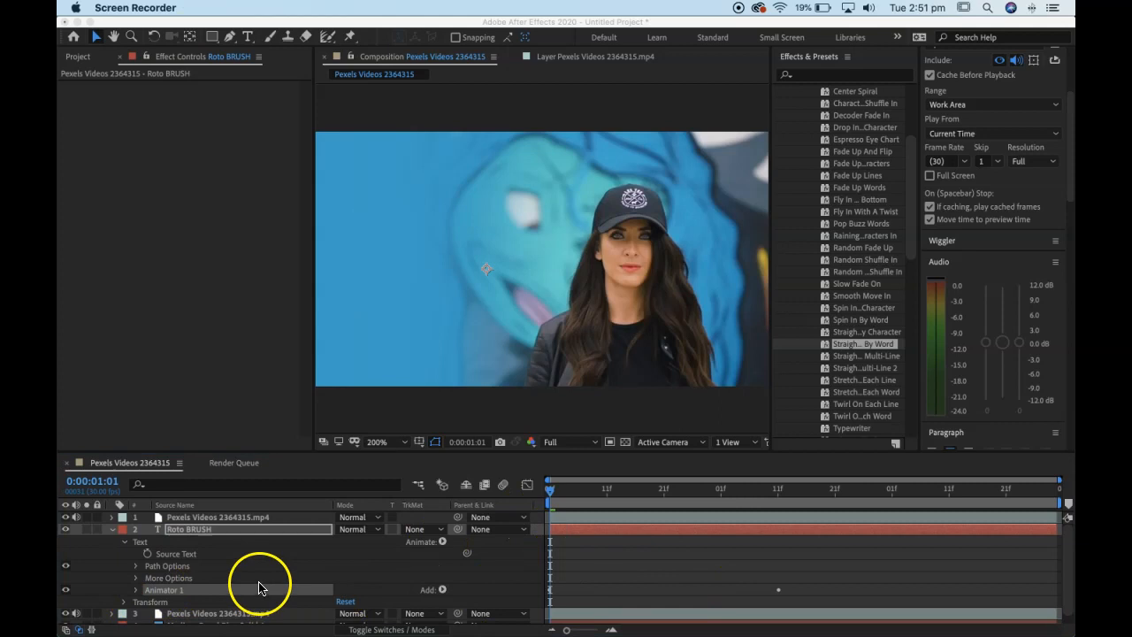
scroll(221, 584, "down", 1)
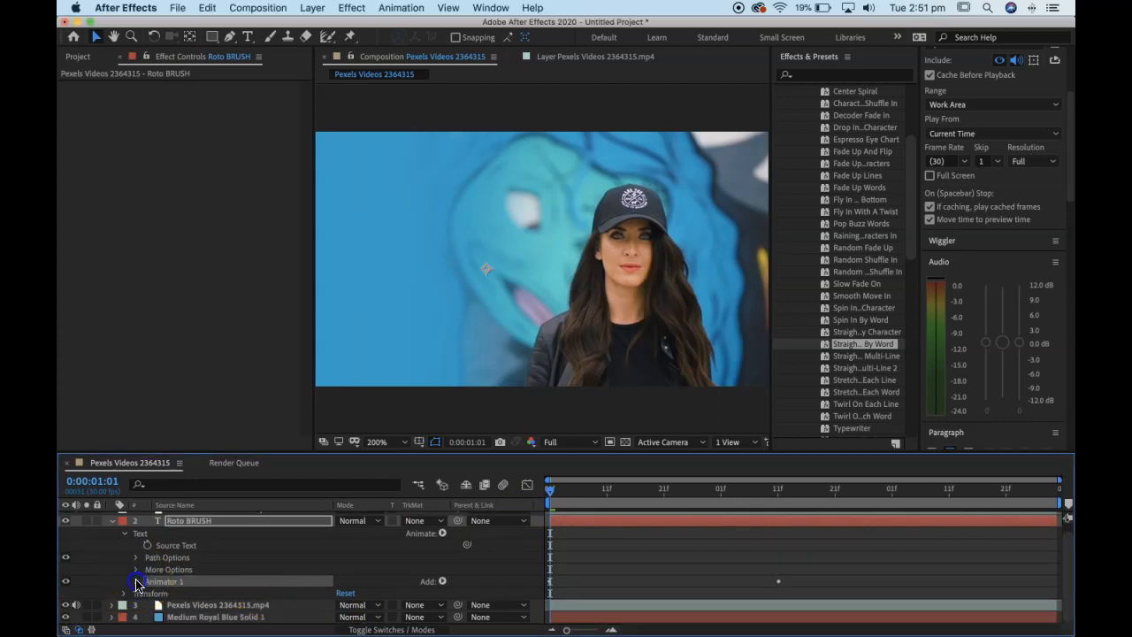
left_click(137, 583)
scroll(228, 575, "down", 2)
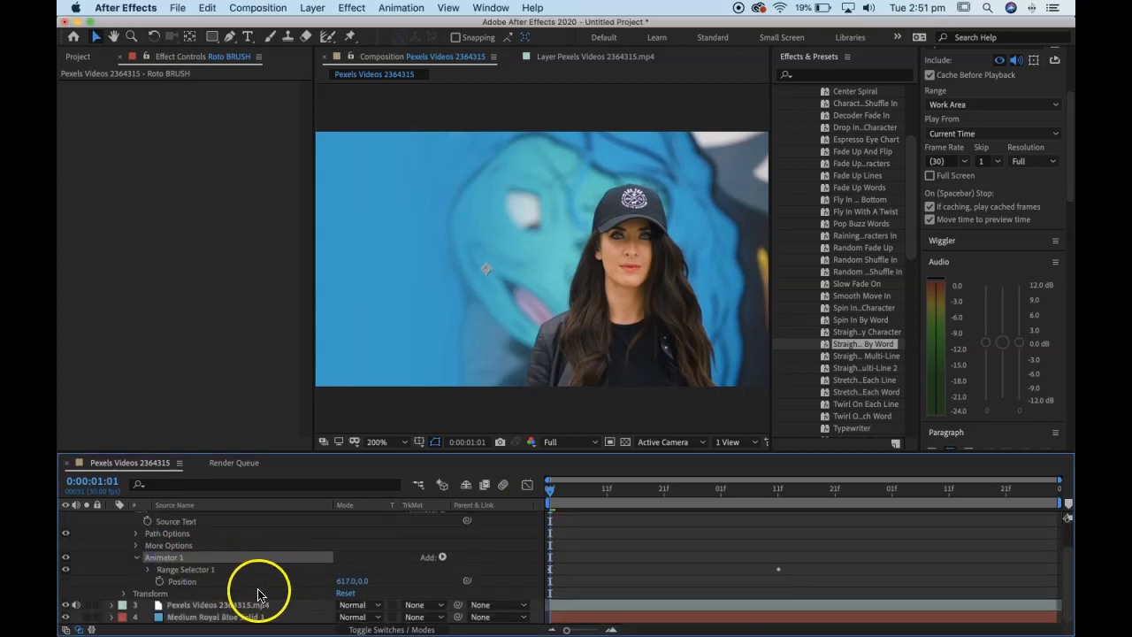
left_click_drag(354, 583, 500, 585)
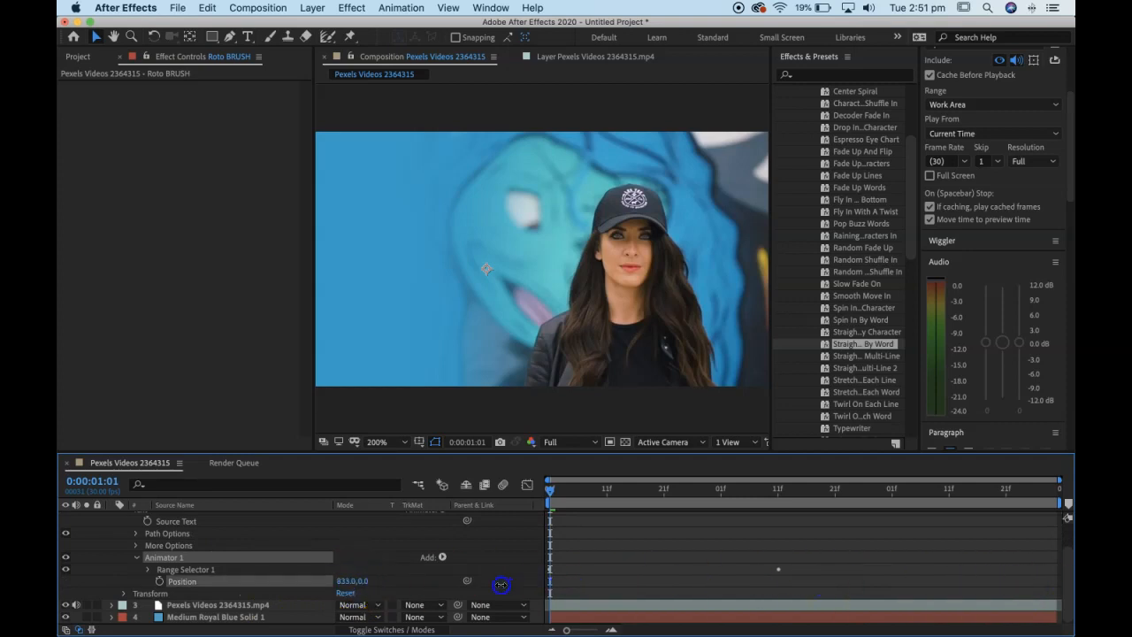
key("comma")
key("comma")
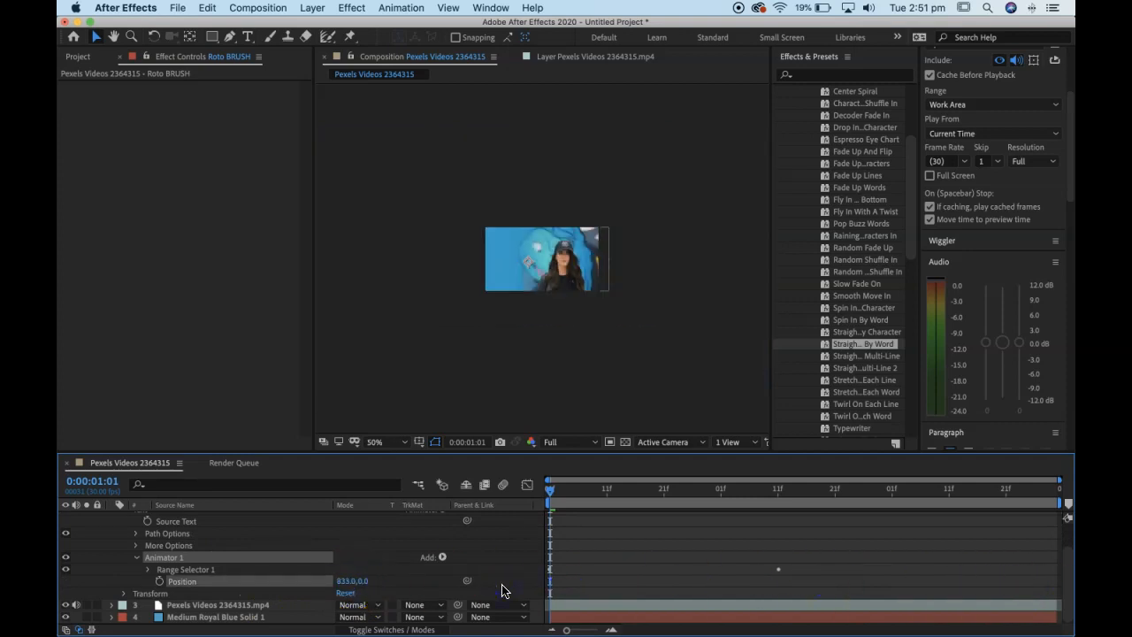
left_click_drag(338, 581, 242, 581)
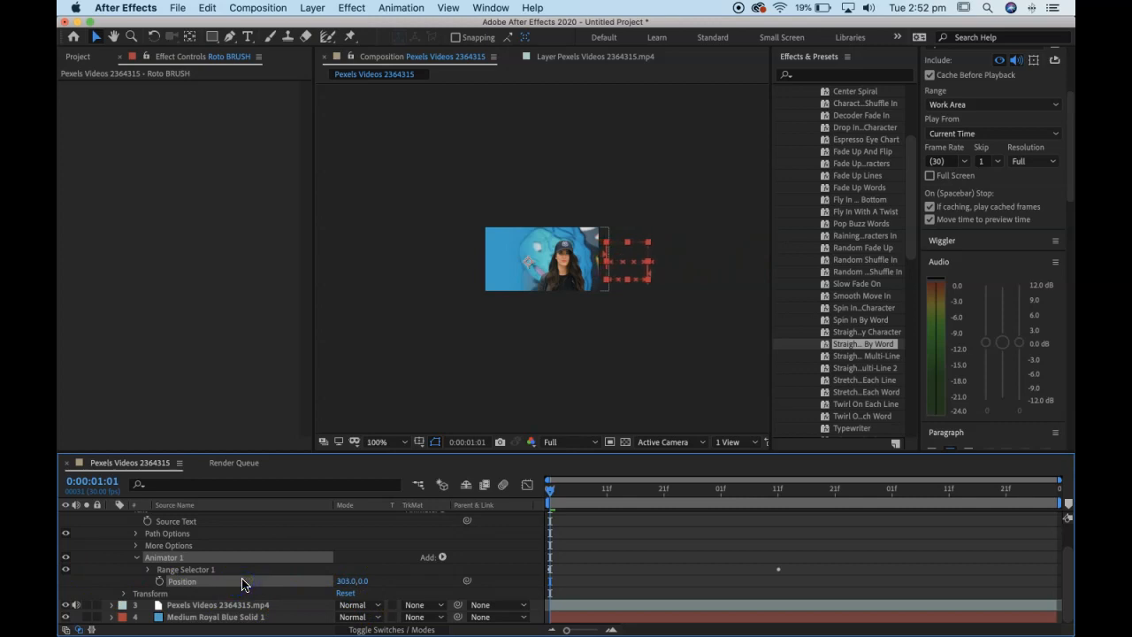
Step: Shorten the title's entrance by moving the last Start keyframe of Range Selector 1 to about 0:00:01:25
left_click_drag(578, 487, 704, 493)
left_click(148, 570)
mouse_move(812, 555)
left_mouse_down()
mouse_move(742, 598)
mouse_move(684, 582)
left_mouse_up()
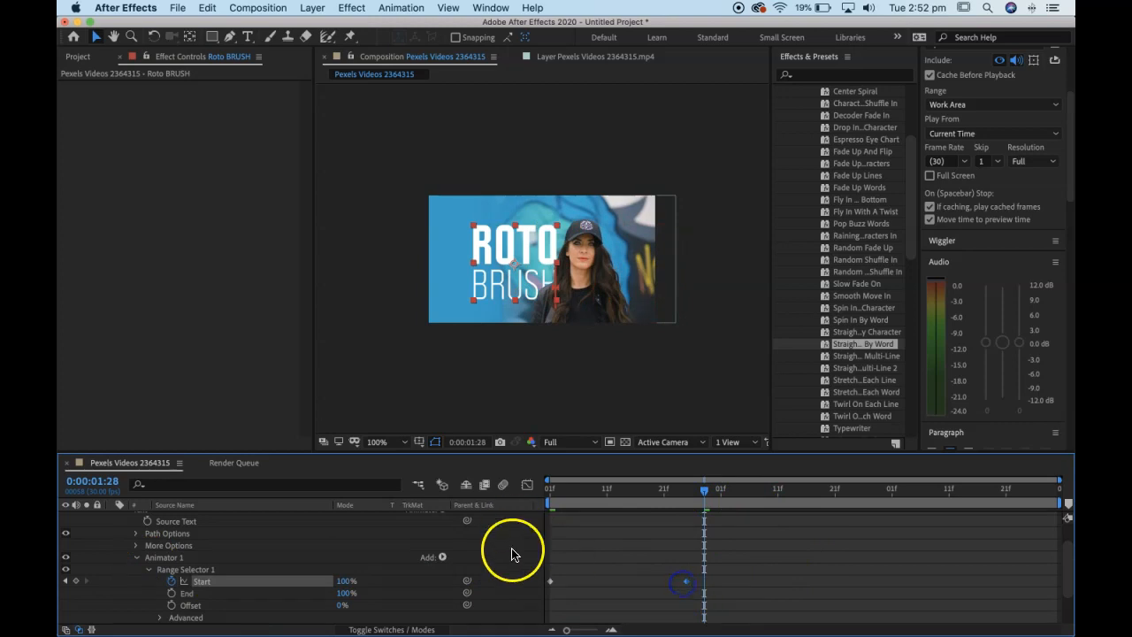
Step: Enable motion blur for the composition and the Roto BRUSH title layer, and play the title animation at 200% magnification
left_click(503, 485)
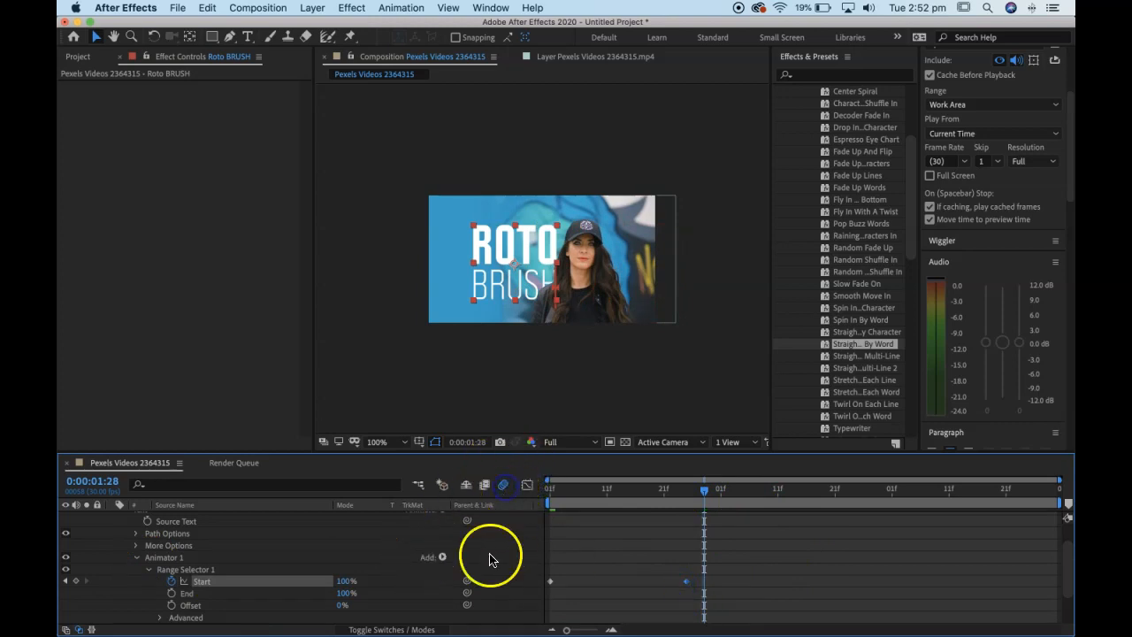
scroll(491, 559, "up", 2)
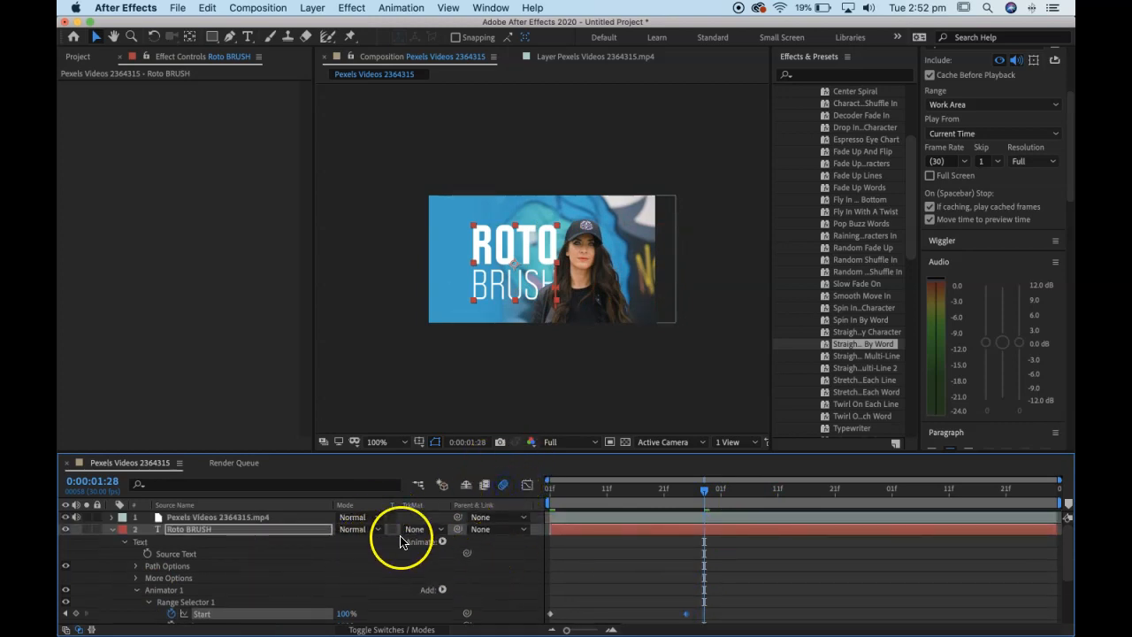
left_click(415, 629)
left_click(393, 529)
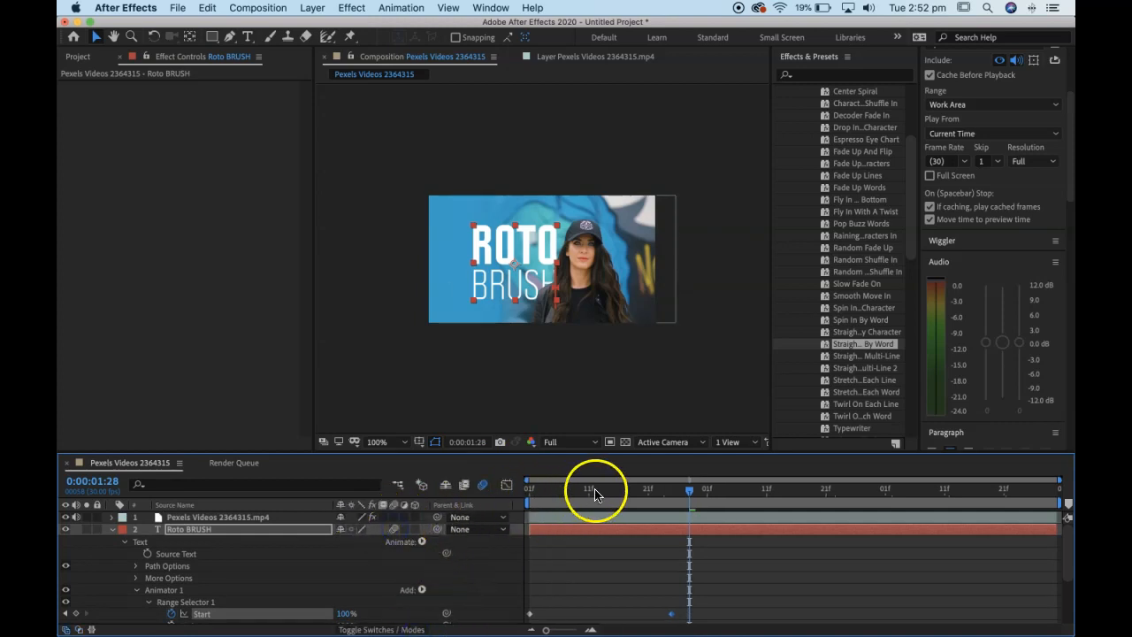
key("space")
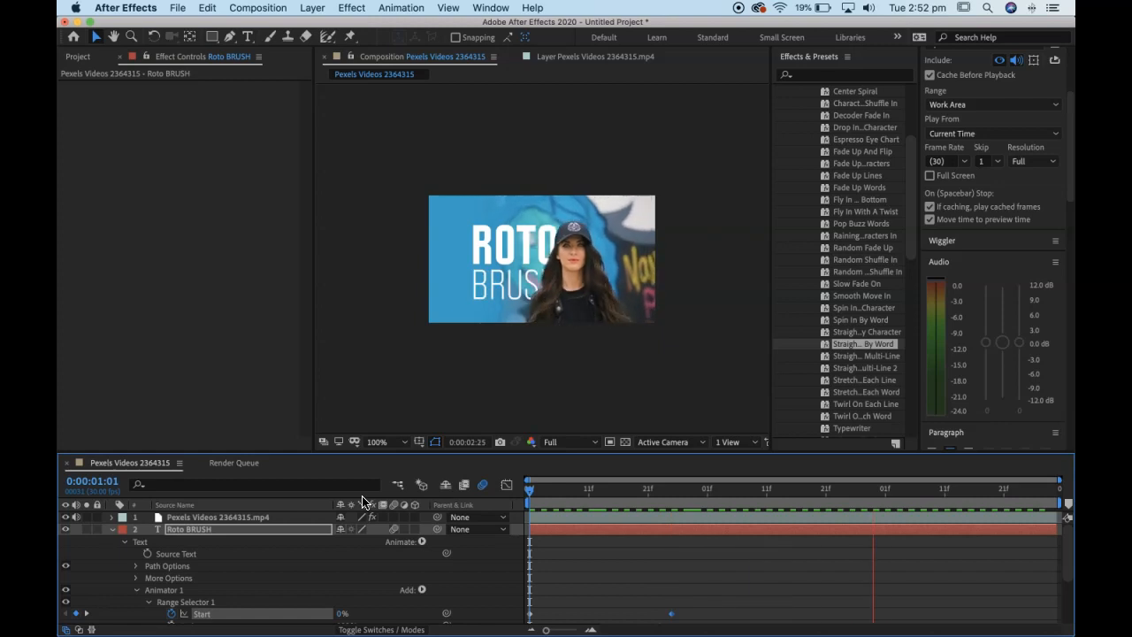
key("period")
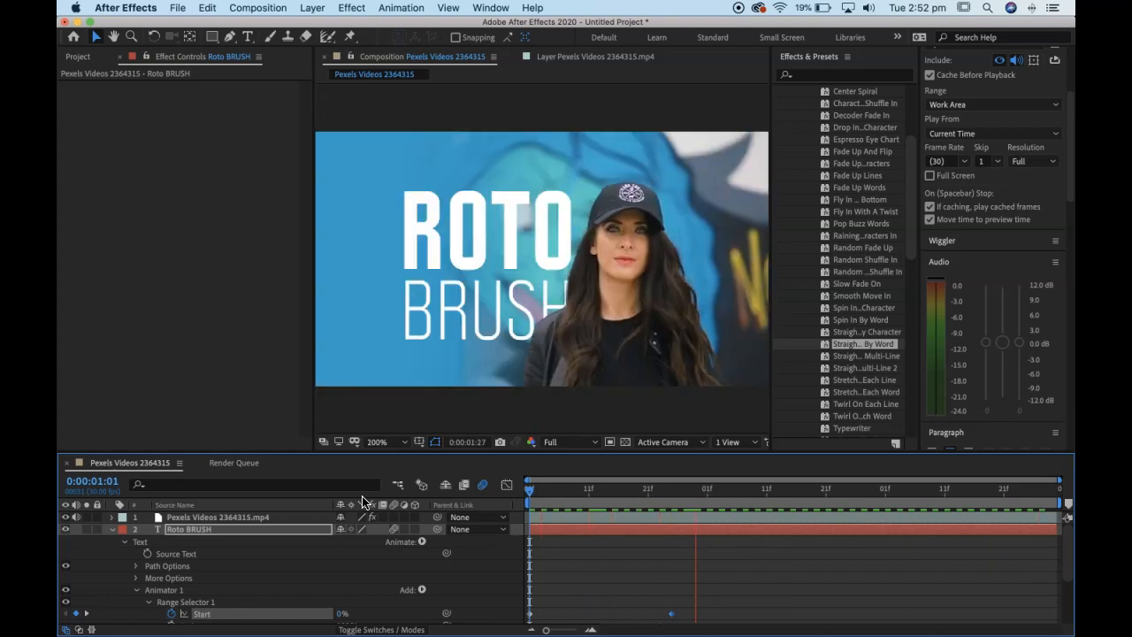